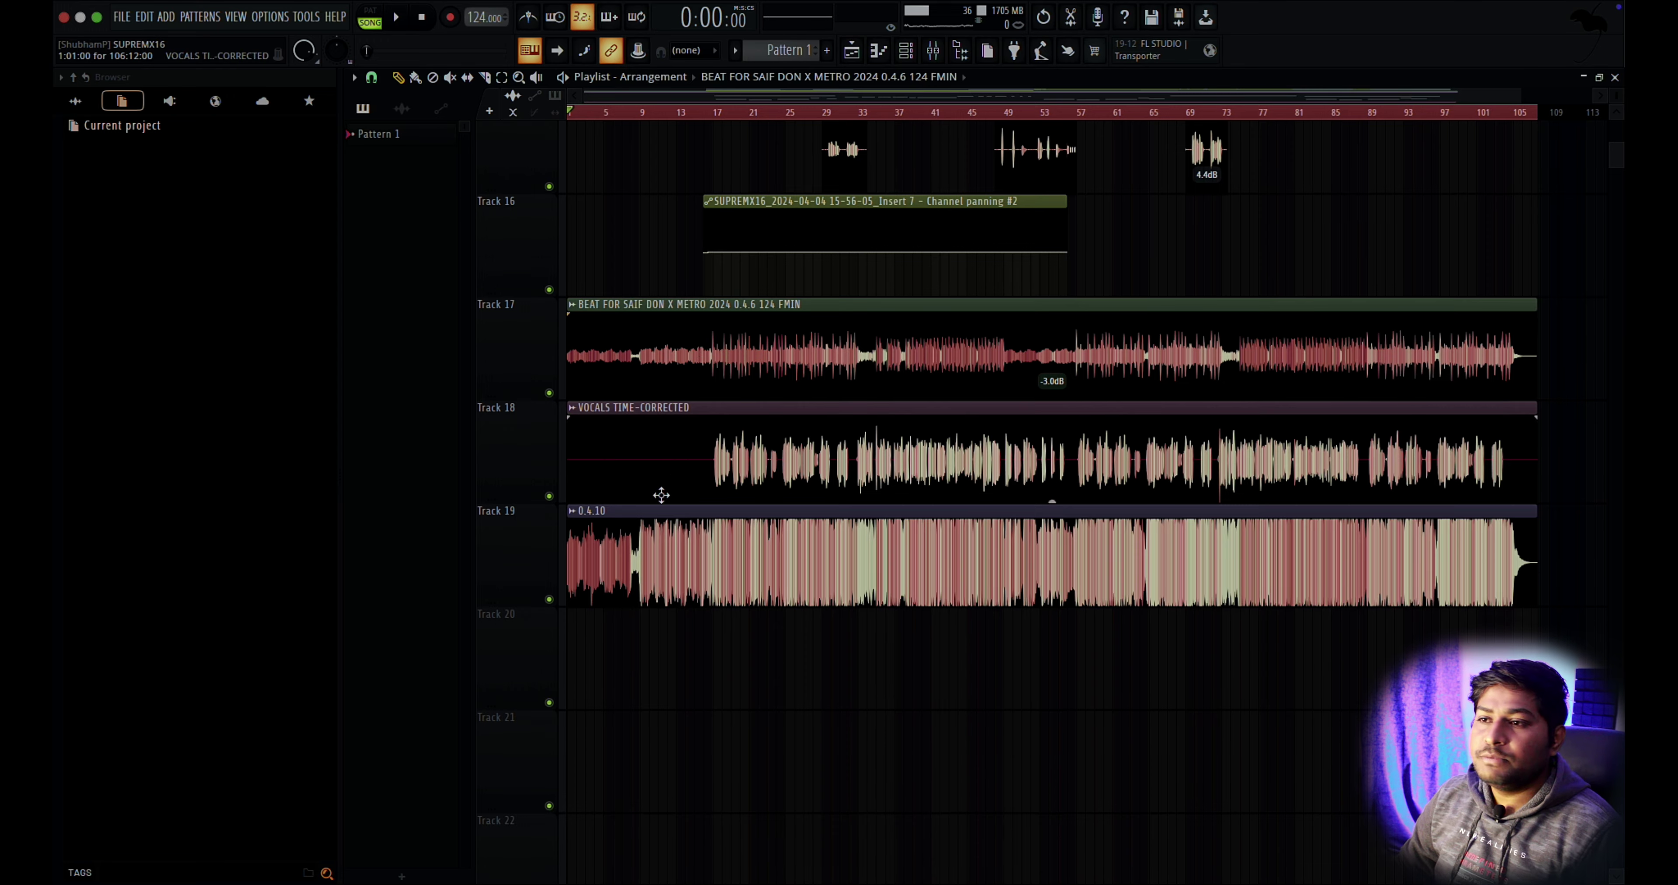
Lower the gain of the 0.4.10 audio clip on Track 19.
{"action": "scroll", "coordinate": [642, 417], "scroll_direction": "up", "scroll_amount": 1}
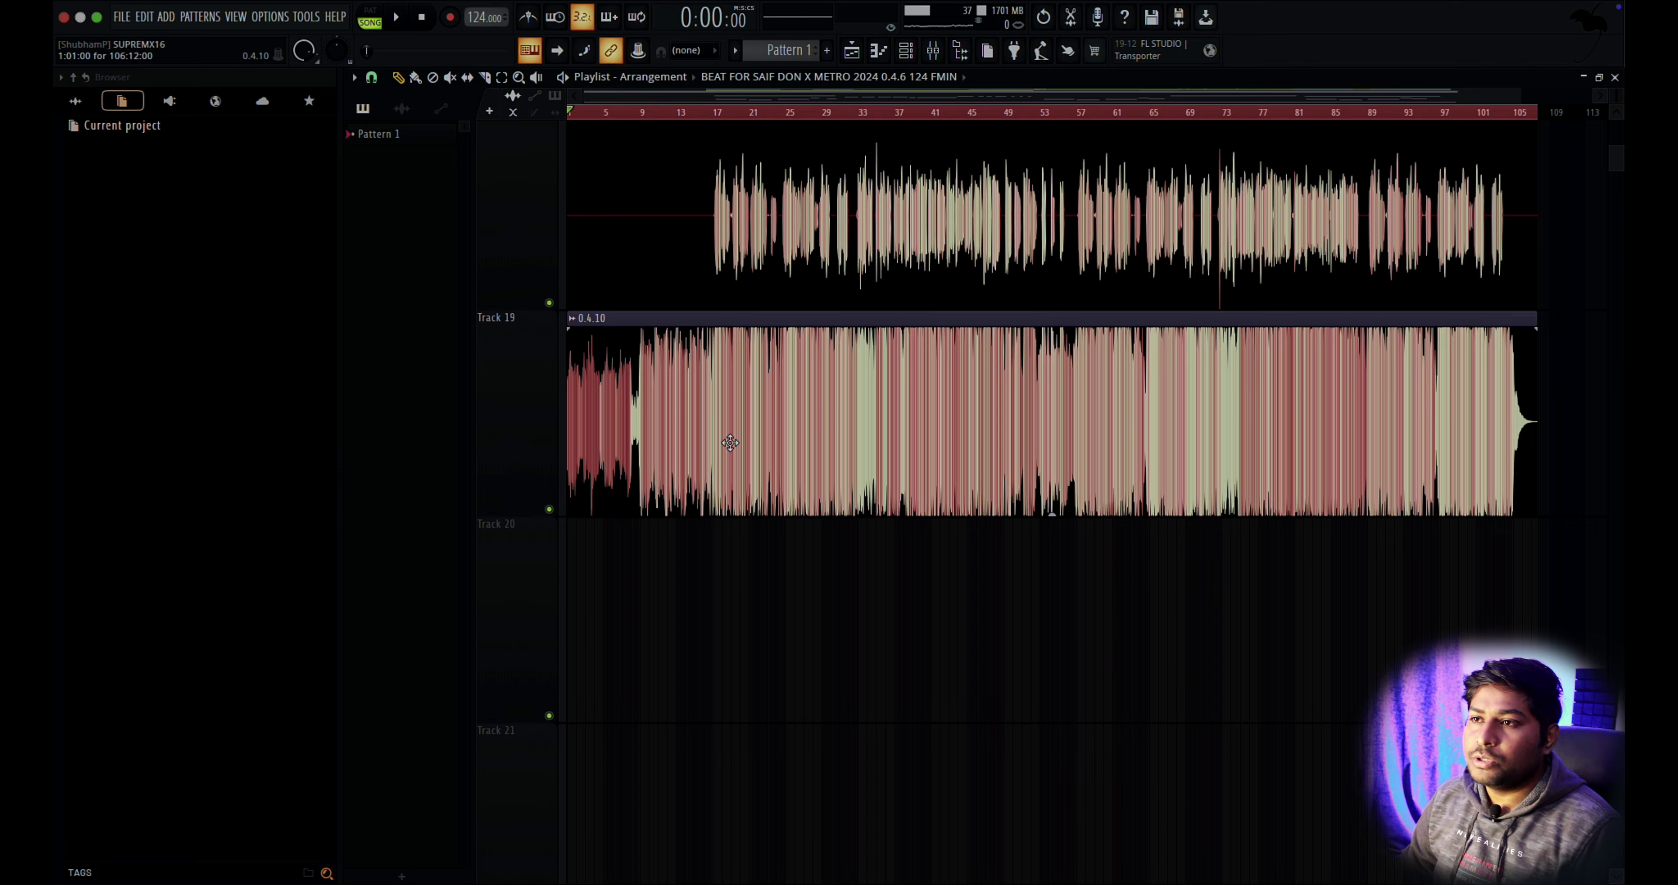
{"action": "scroll", "coordinate": [703, 479], "scroll_direction": "up", "scroll_amount": 3}
{"action": "scroll", "coordinate": [704, 479], "scroll_direction": "down", "scroll_amount": 4}
{"action": "mouse_move", "coordinate": [1053, 506]}
{"action": "left_click_drag", "start_coordinate": [1053, 506], "coordinate": [1053, 560]}
Lower the Insert 9 mixer fader and set the 0.4.10 clip's gain to -10.0 dB.
{"action": "left_click", "coordinate": [934, 51]}
{"action": "left_click", "coordinate": [796, 456]}
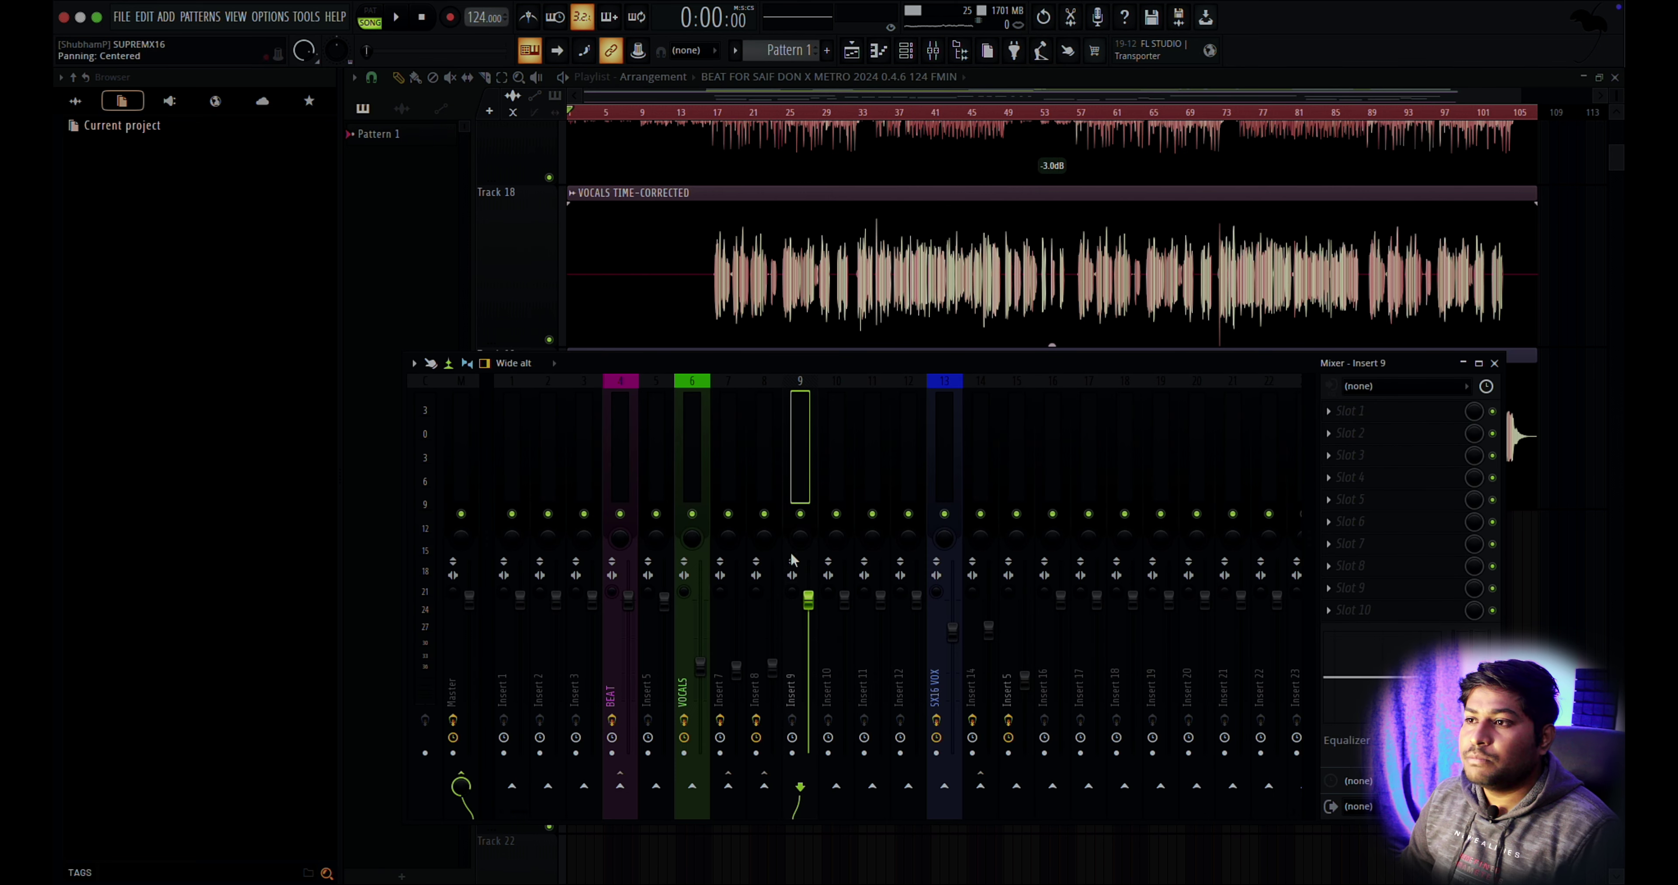
{"action": "left_click_drag", "start_coordinate": [808, 600], "coordinate": [808, 662]}
{"action": "left_click", "coordinate": [447, 268]}
{"action": "mouse_move", "coordinate": [1054, 510]}
{"action": "left_click_drag", "start_coordinate": [1055, 511], "coordinate": [1049, 509]}
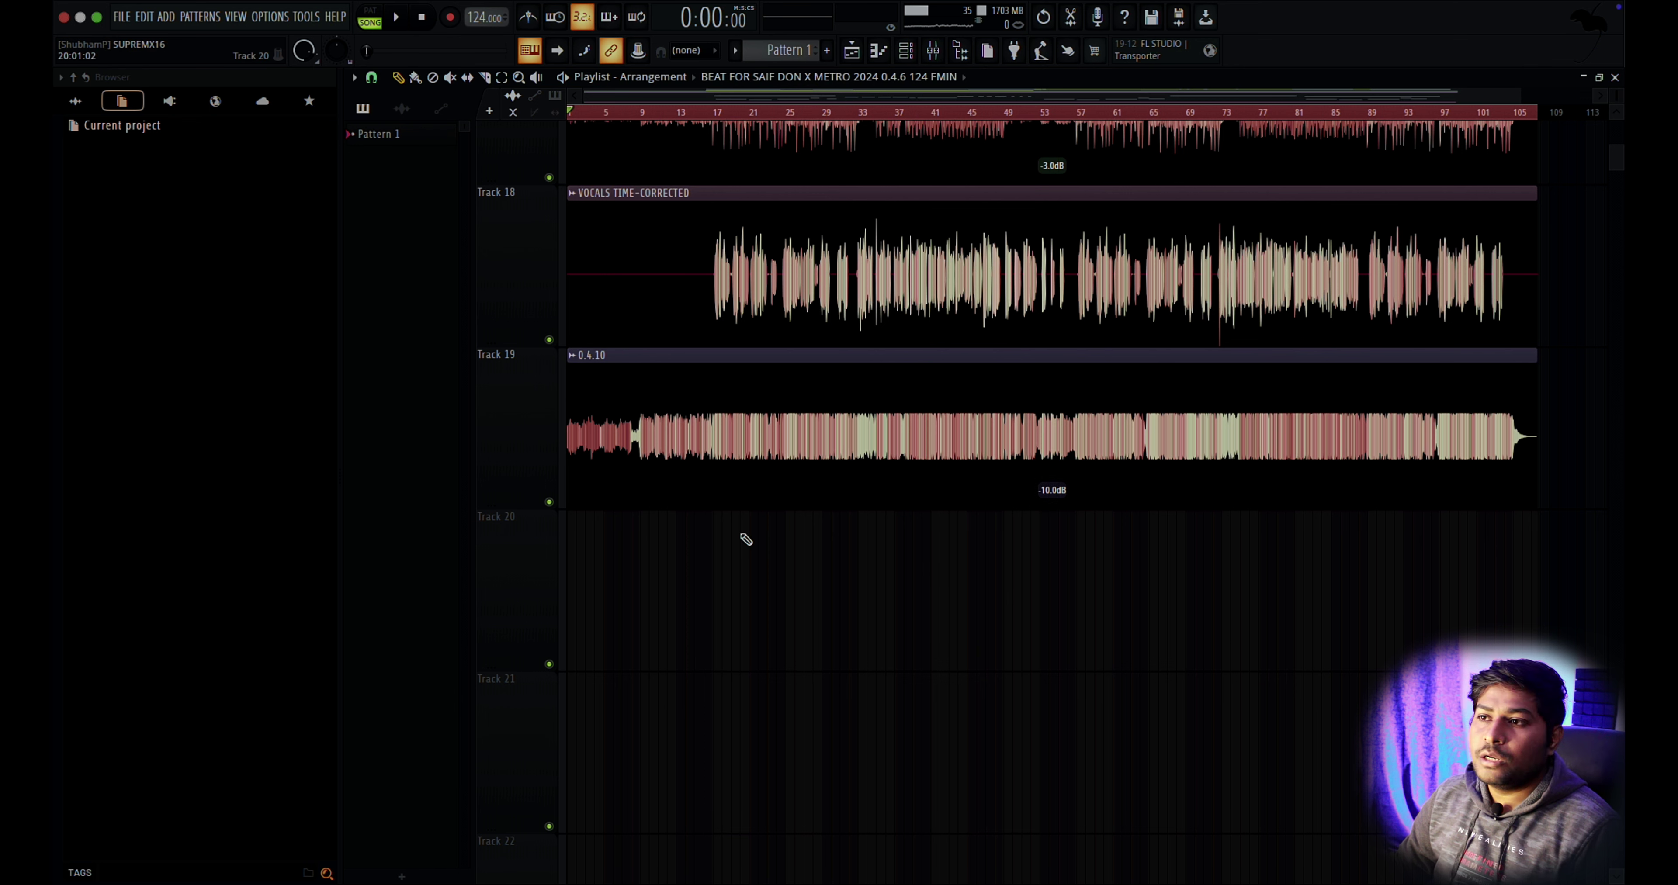
Delete the 0.4.10 clip from Track 19 and listen to the beat and vocals from bar 17.
{"action": "left_click", "coordinate": [714, 112]}
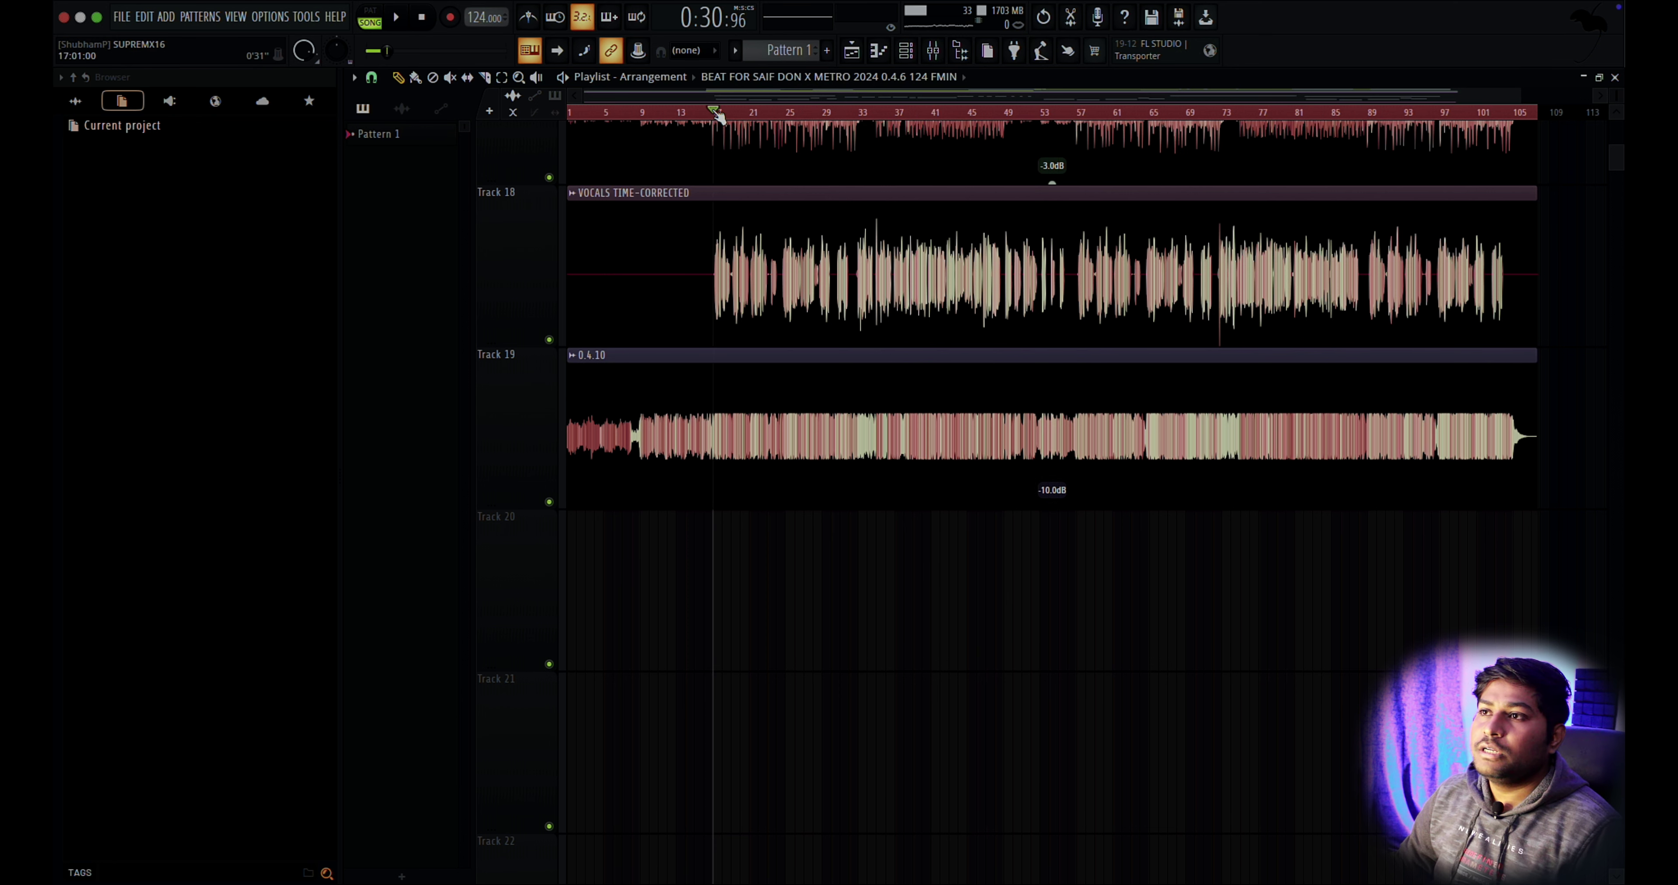
{"action": "scroll", "coordinate": [671, 434], "scroll_direction": "up", "scroll_amount": 1}
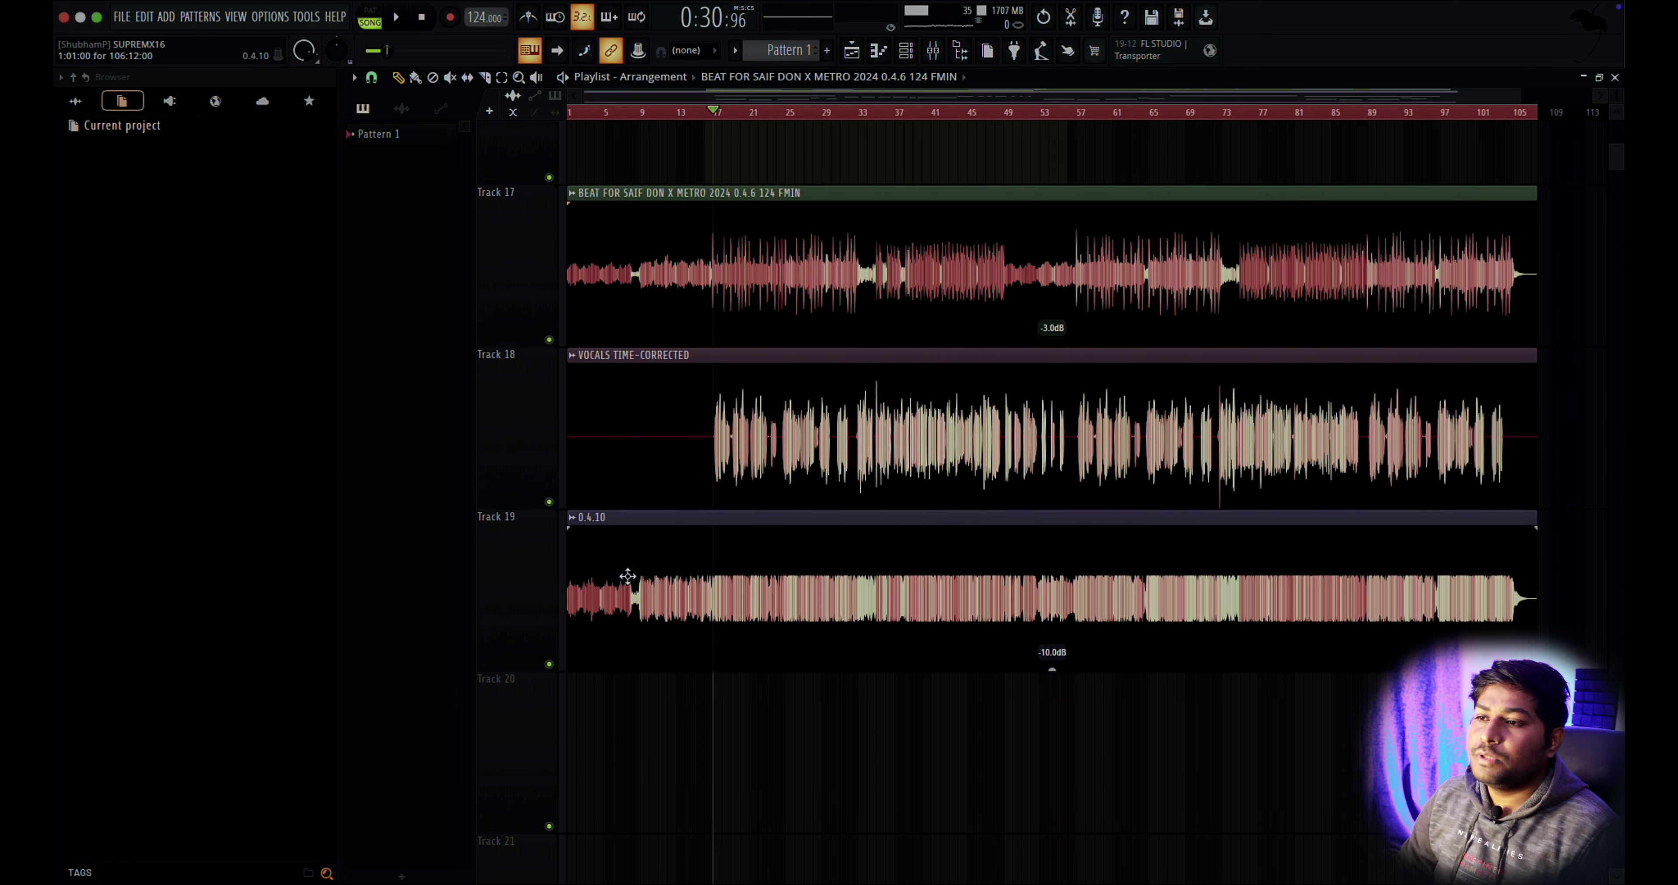
{"action": "right_click", "coordinate": [665, 580]}
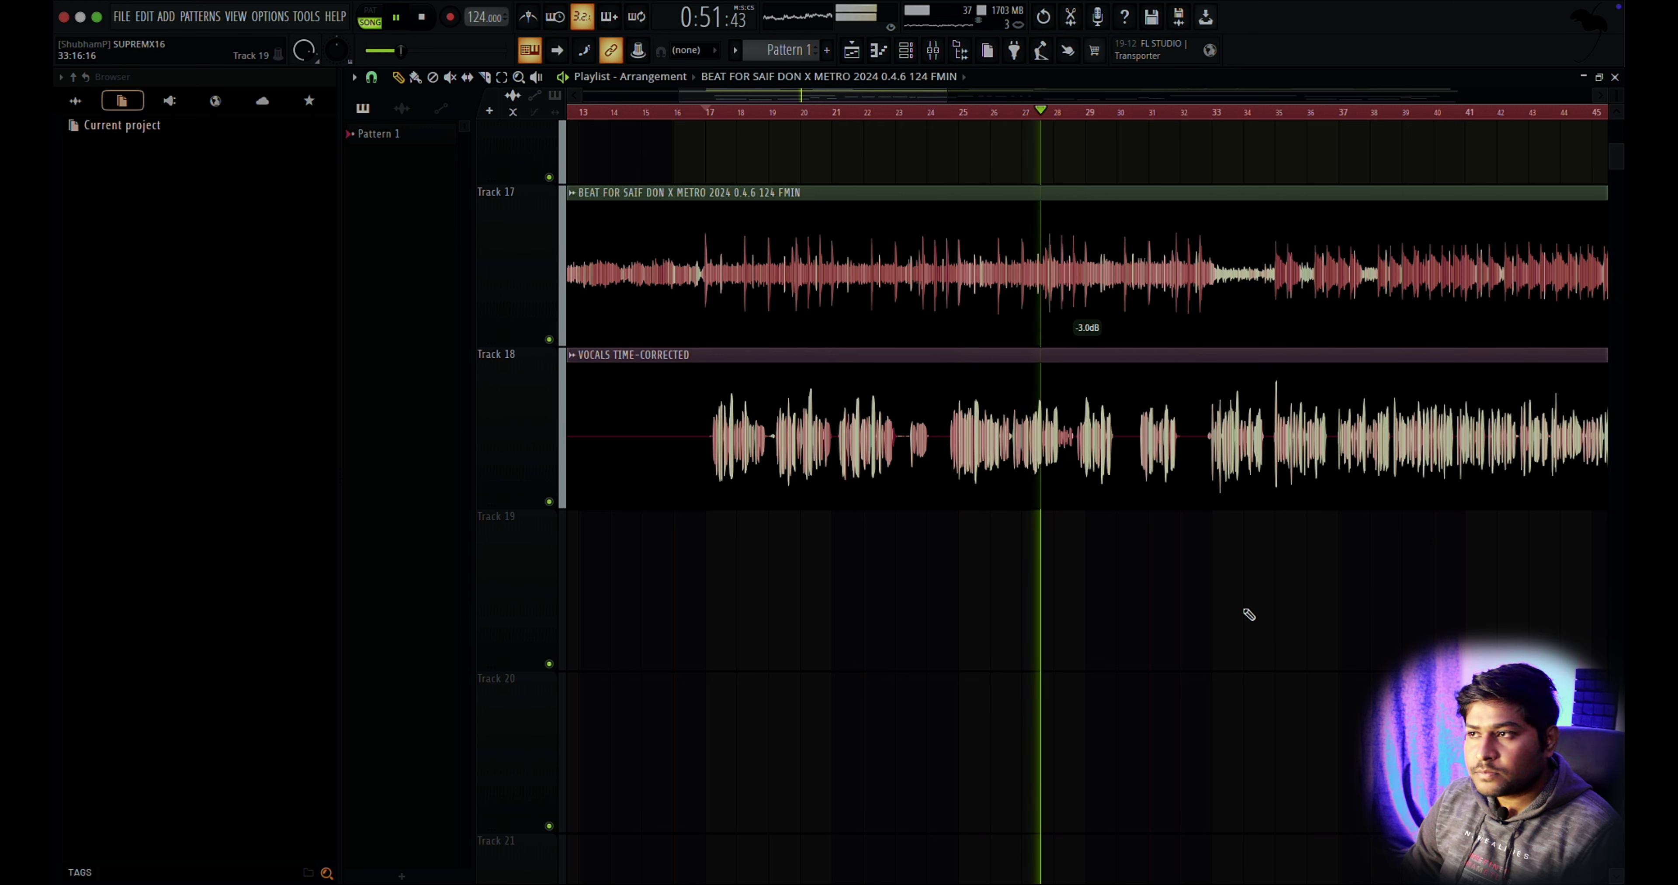
{"action": "key", "text": "space"}
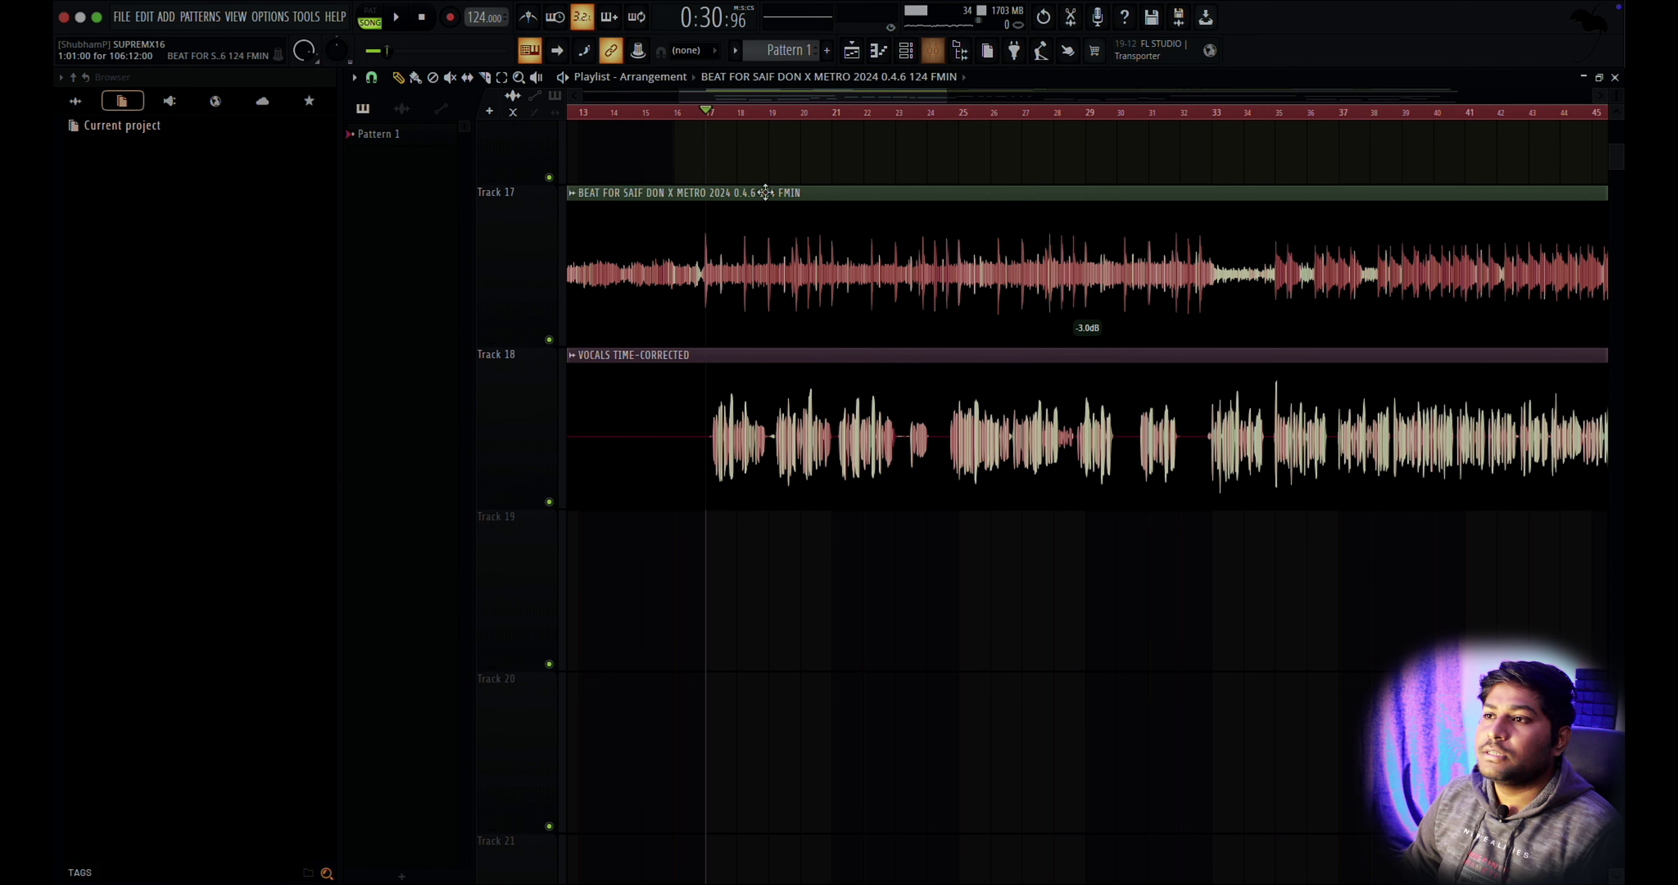
Inspect the channel settings and mixer track assignments of the beat clip and the VOCALS TIME-CORRECTED clip.
{"action": "double_click", "coordinate": [762, 221]}
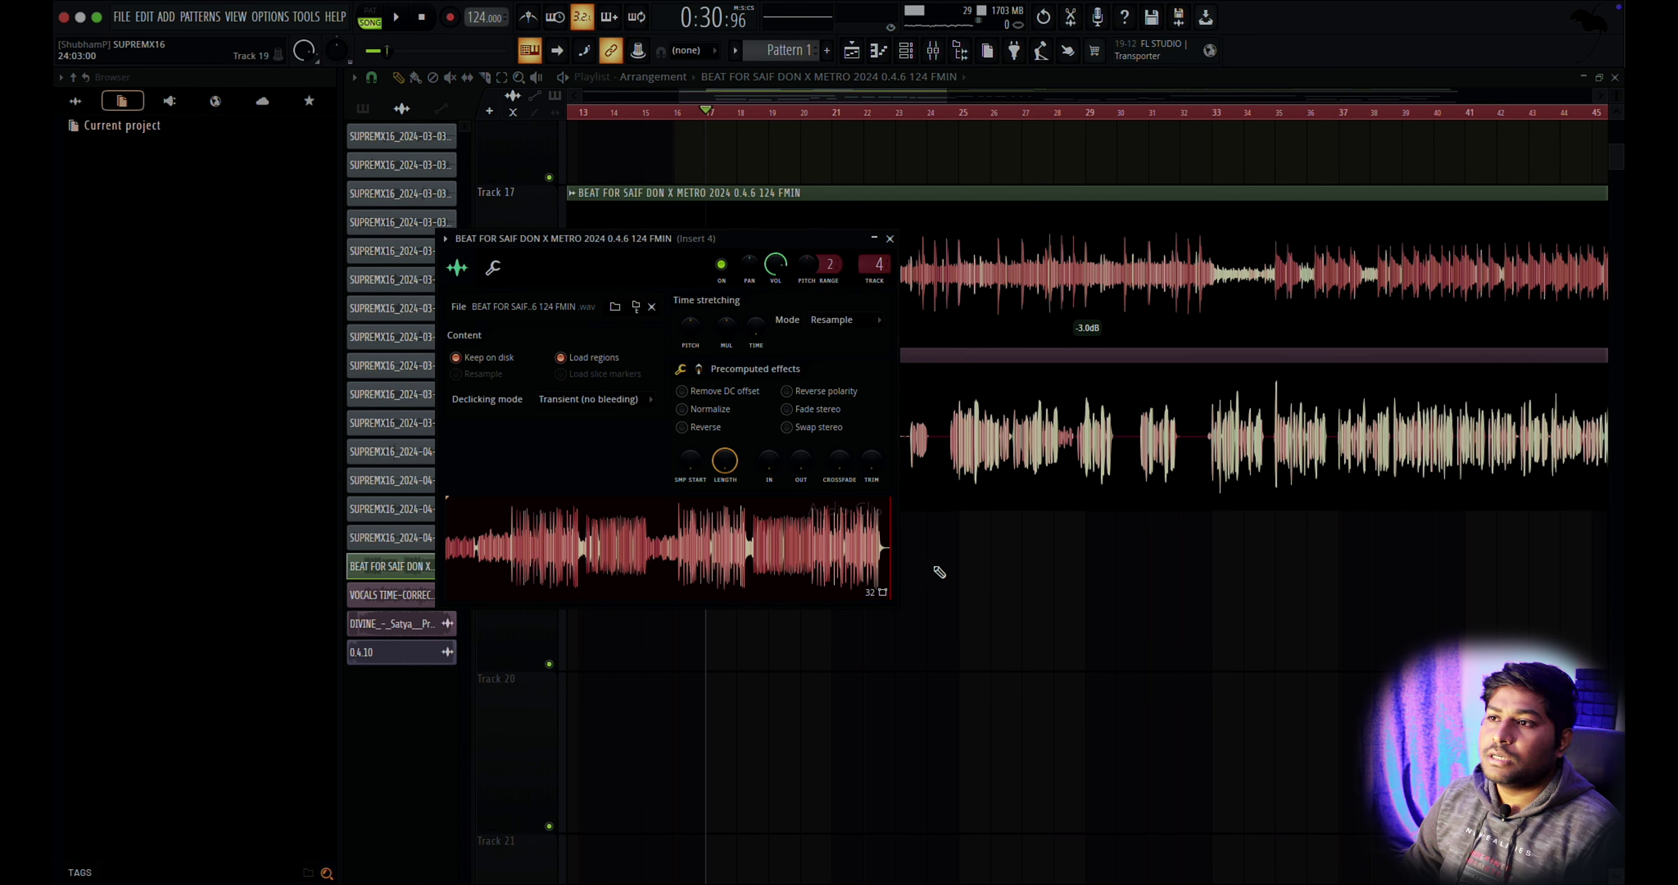
{"action": "key", "text": "Escape"}
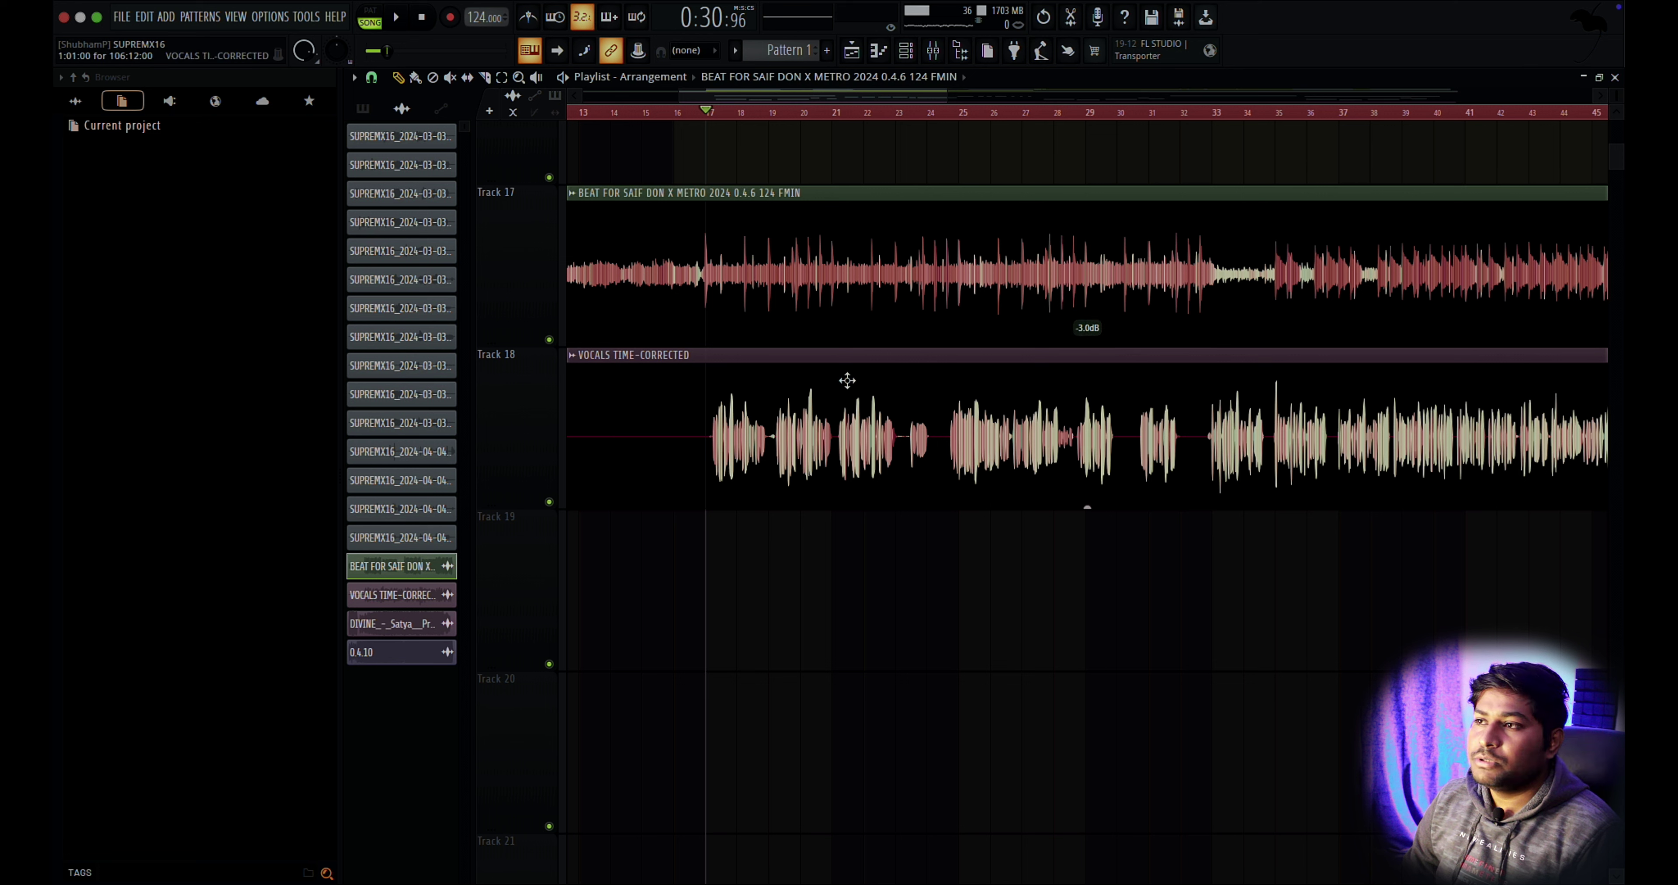
{"action": "double_click", "coordinate": [749, 269]}
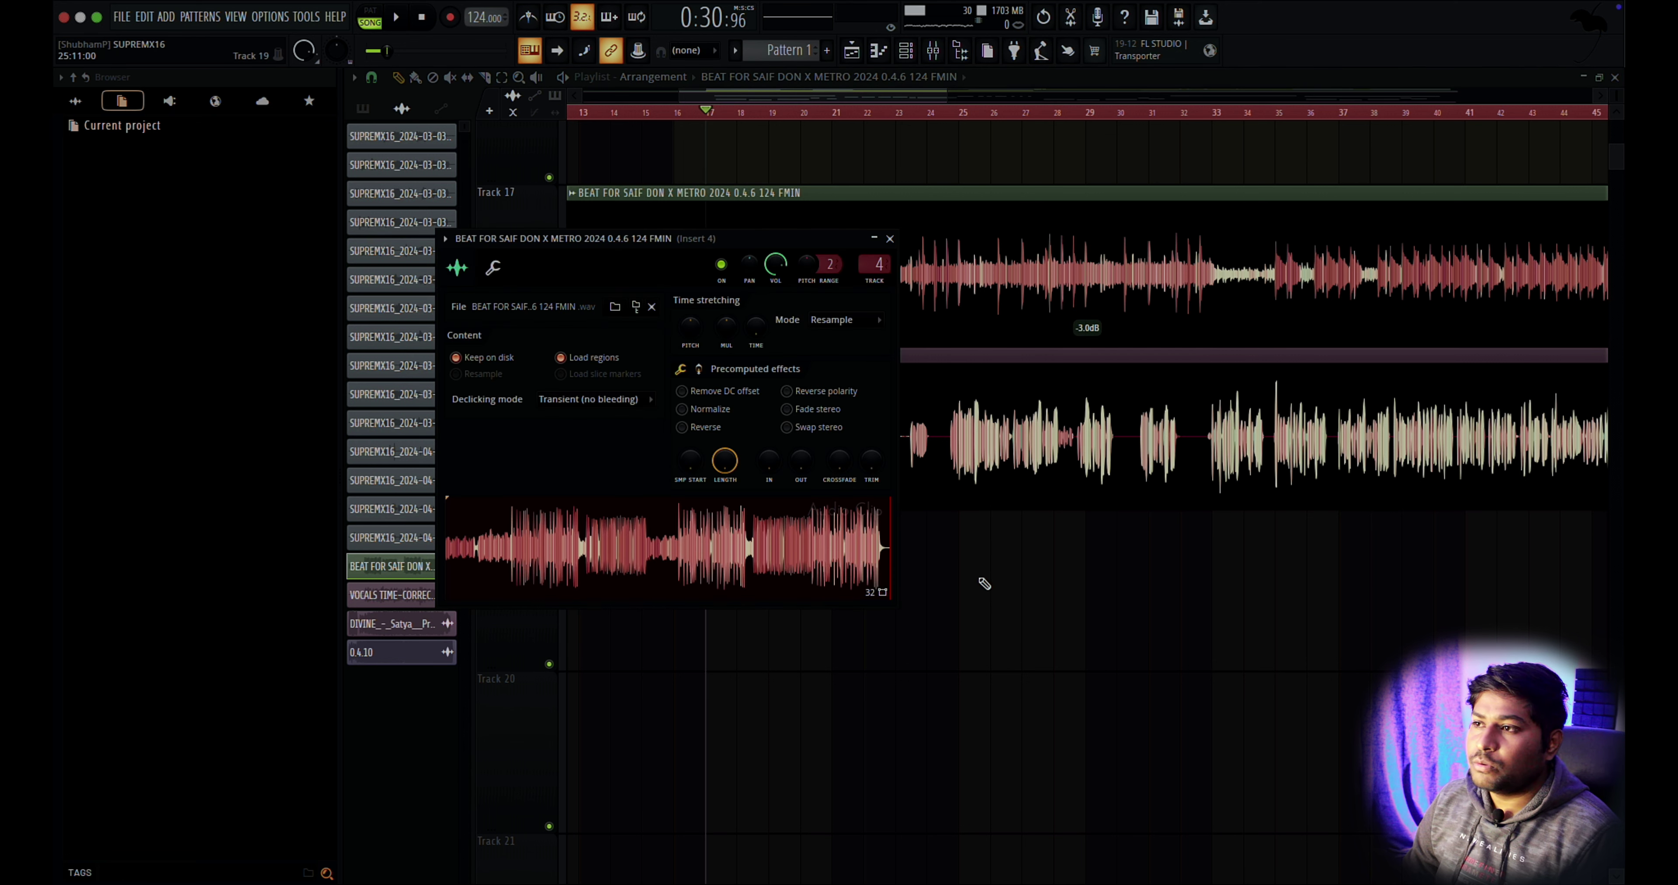
{"action": "left_click", "coordinate": [937, 468]}
{"action": "double_click", "coordinate": [937, 467]}
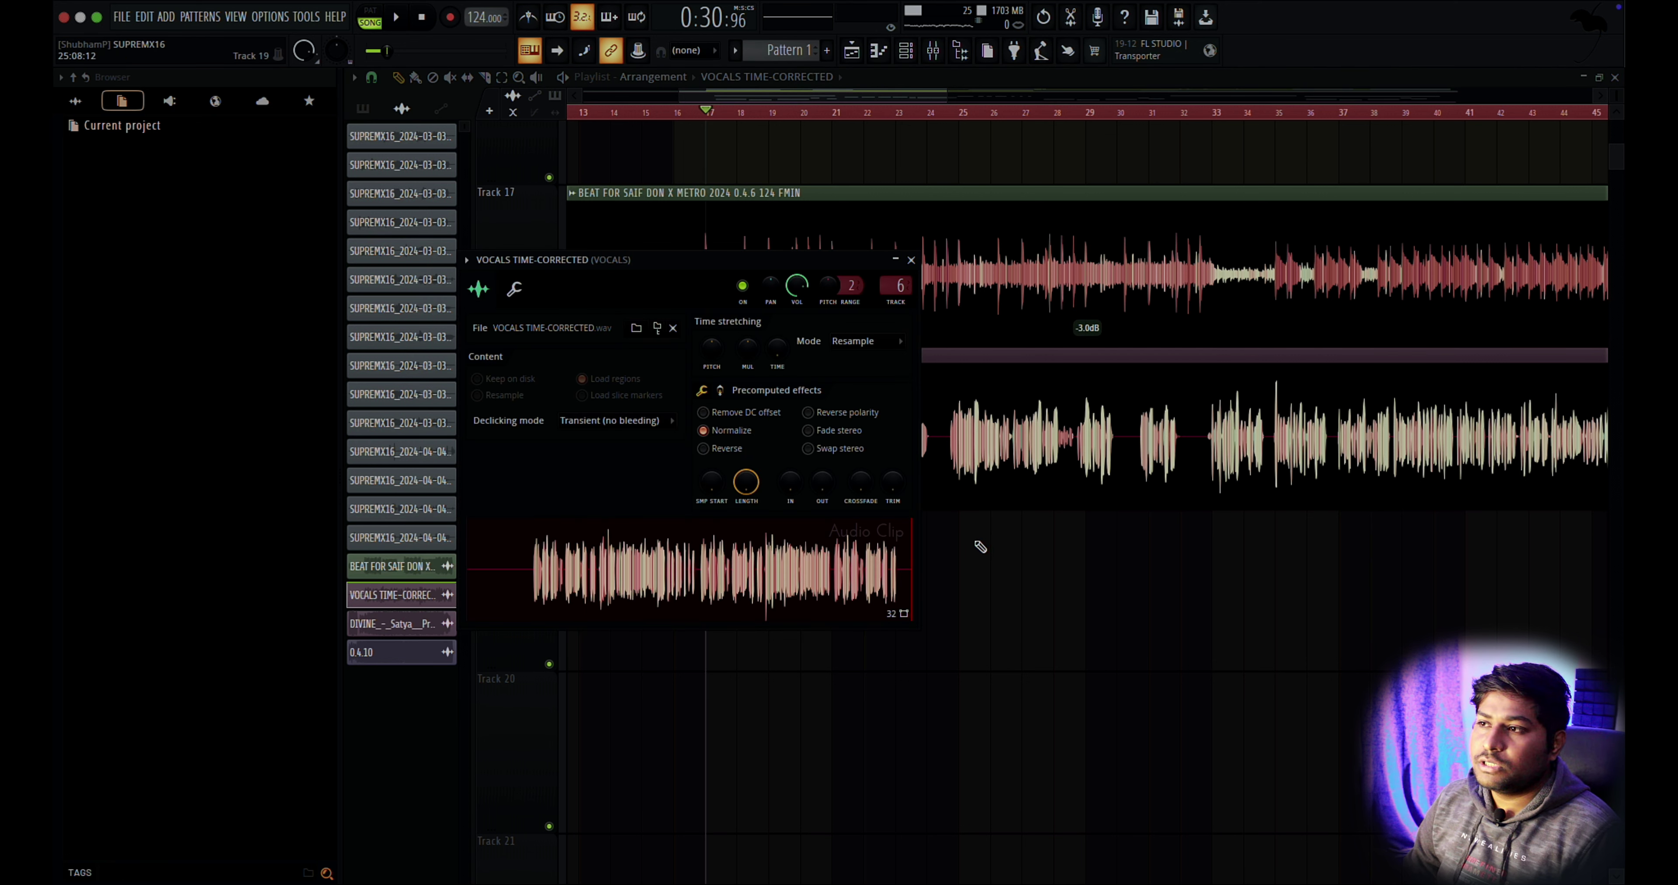
{"action": "left_click", "coordinate": [923, 451]}
Review the VOCALS mixer track's first four effects: Auto-Tune Artist, Pro-Q 3, CLA-2A Mono and PuigTec EQP1A Stereo.
{"action": "left_click", "coordinate": [934, 53]}
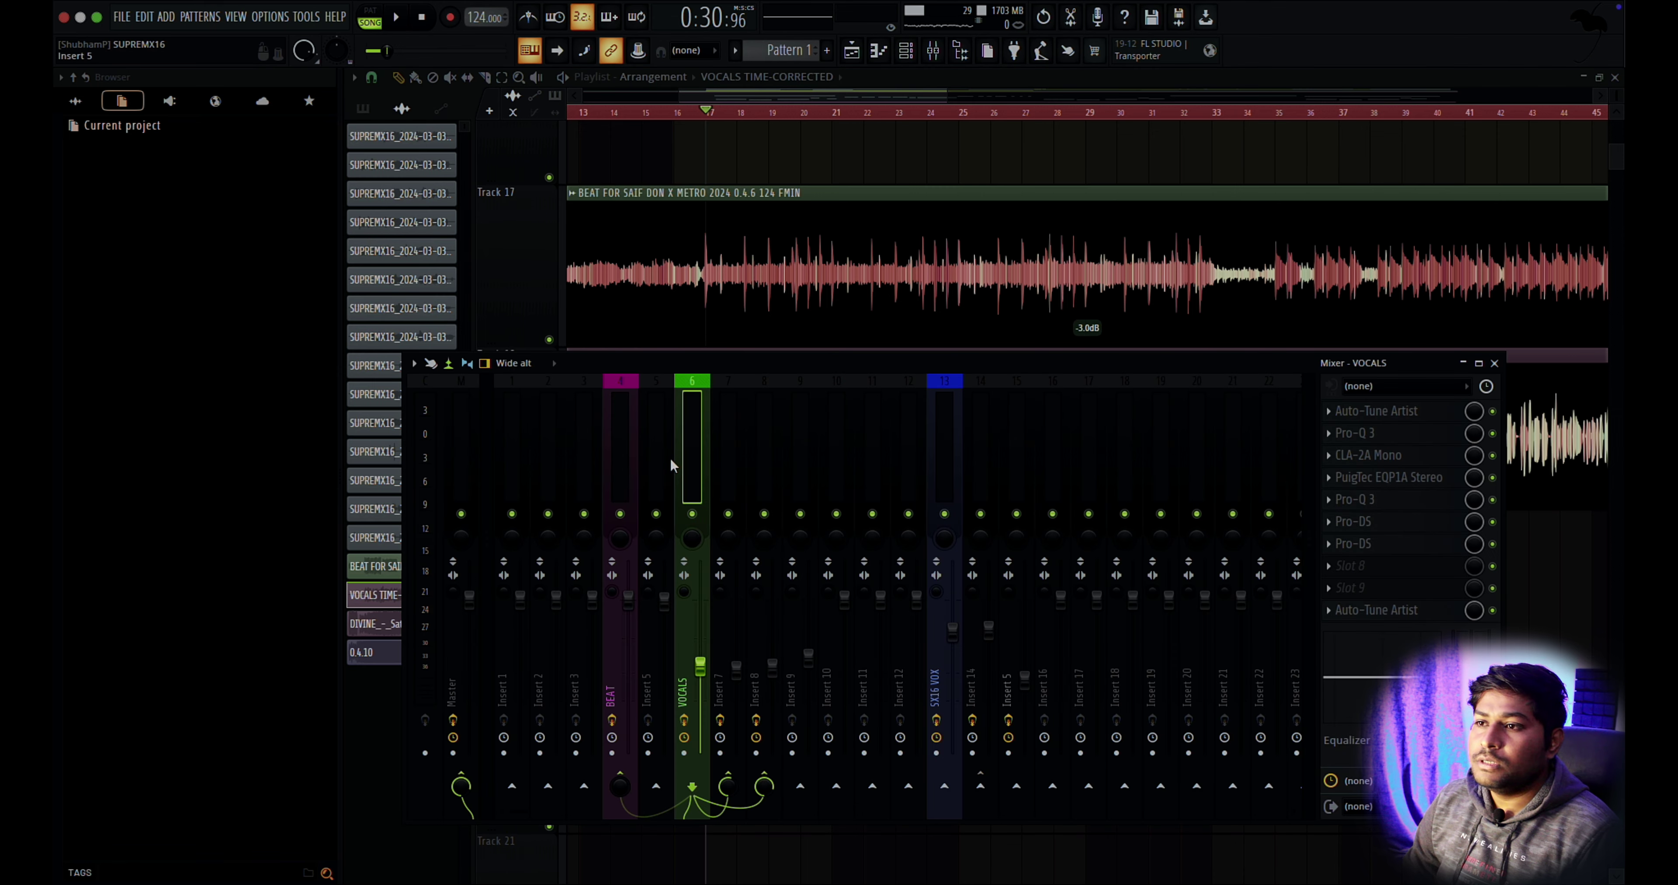
{"action": "left_click", "coordinate": [619, 475]}
{"action": "left_click", "coordinate": [695, 479]}
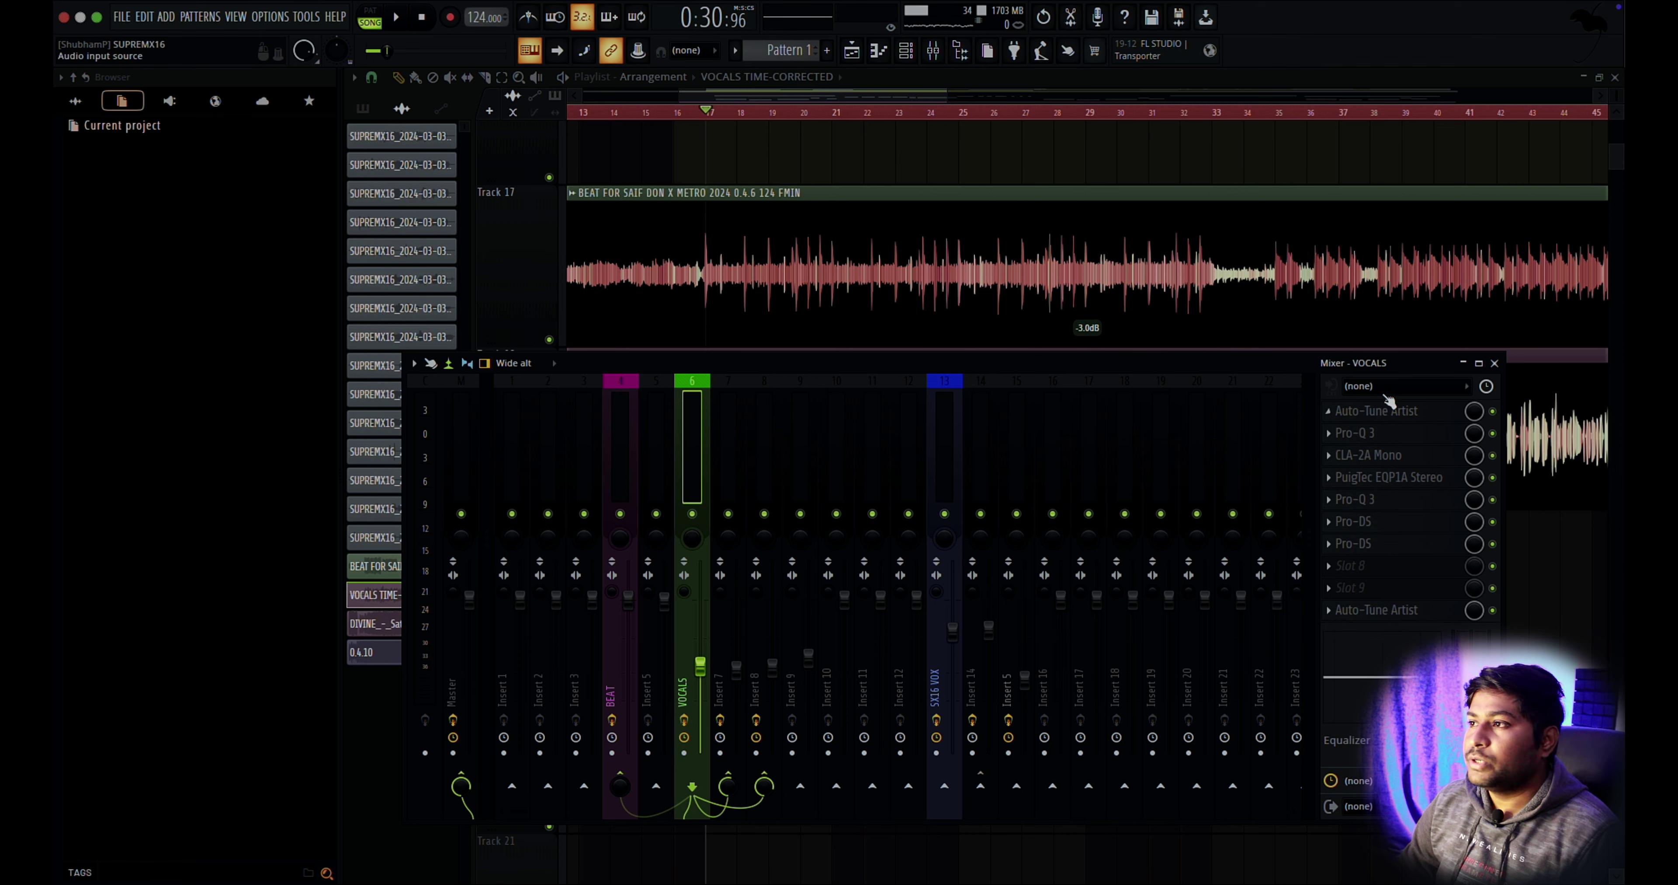
{"action": "left_click", "coordinate": [1378, 411]}
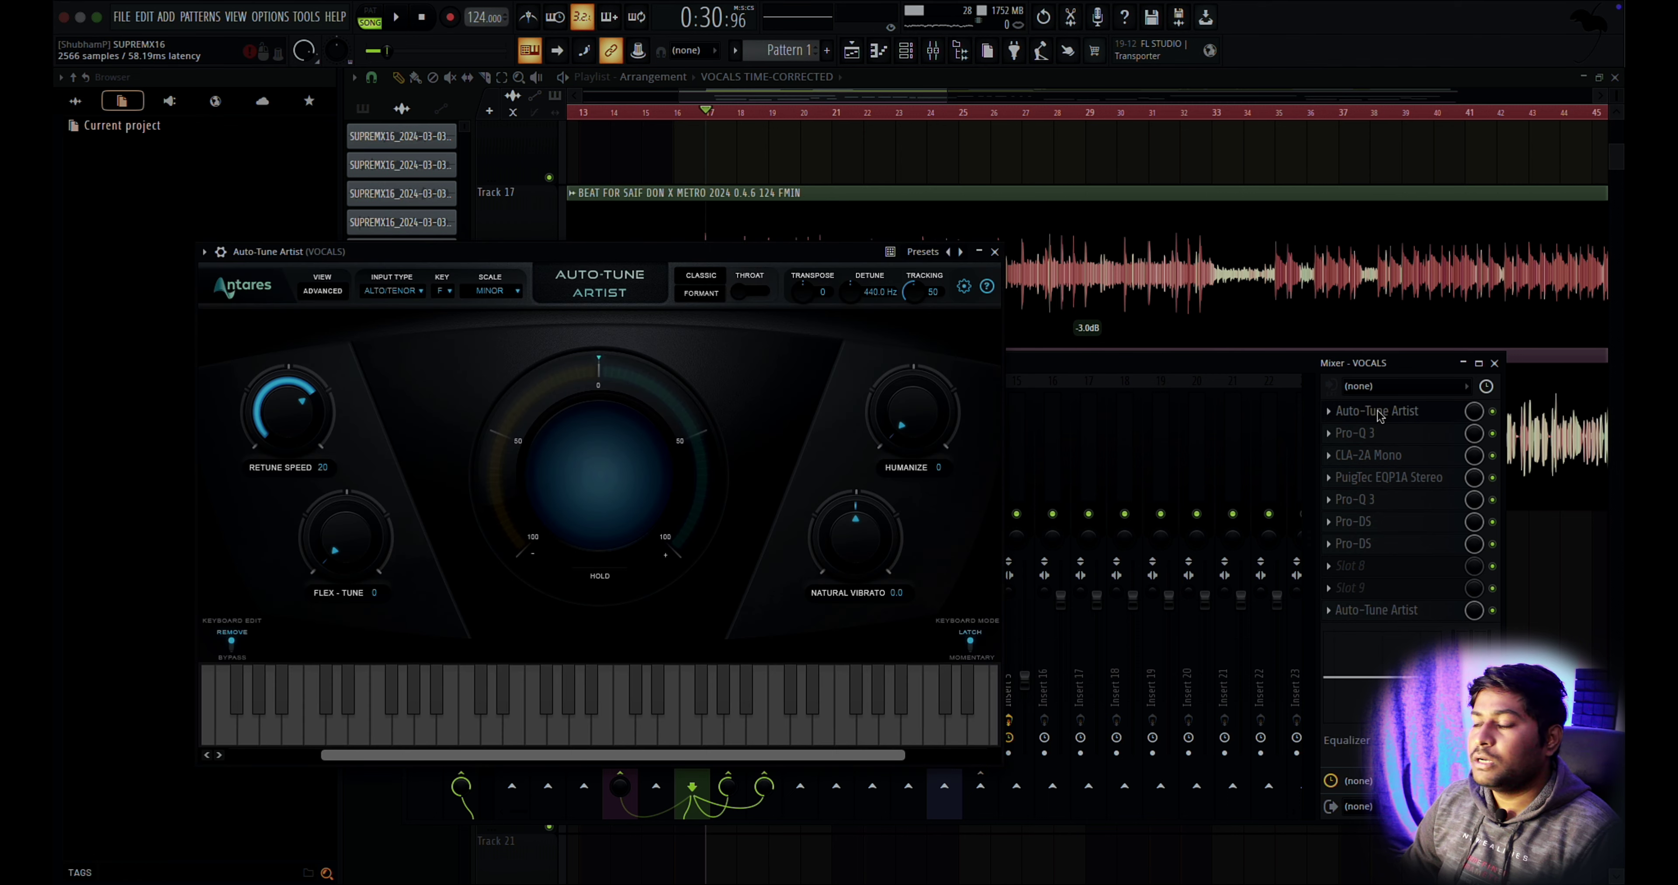
{"action": "left_click", "coordinate": [1373, 434]}
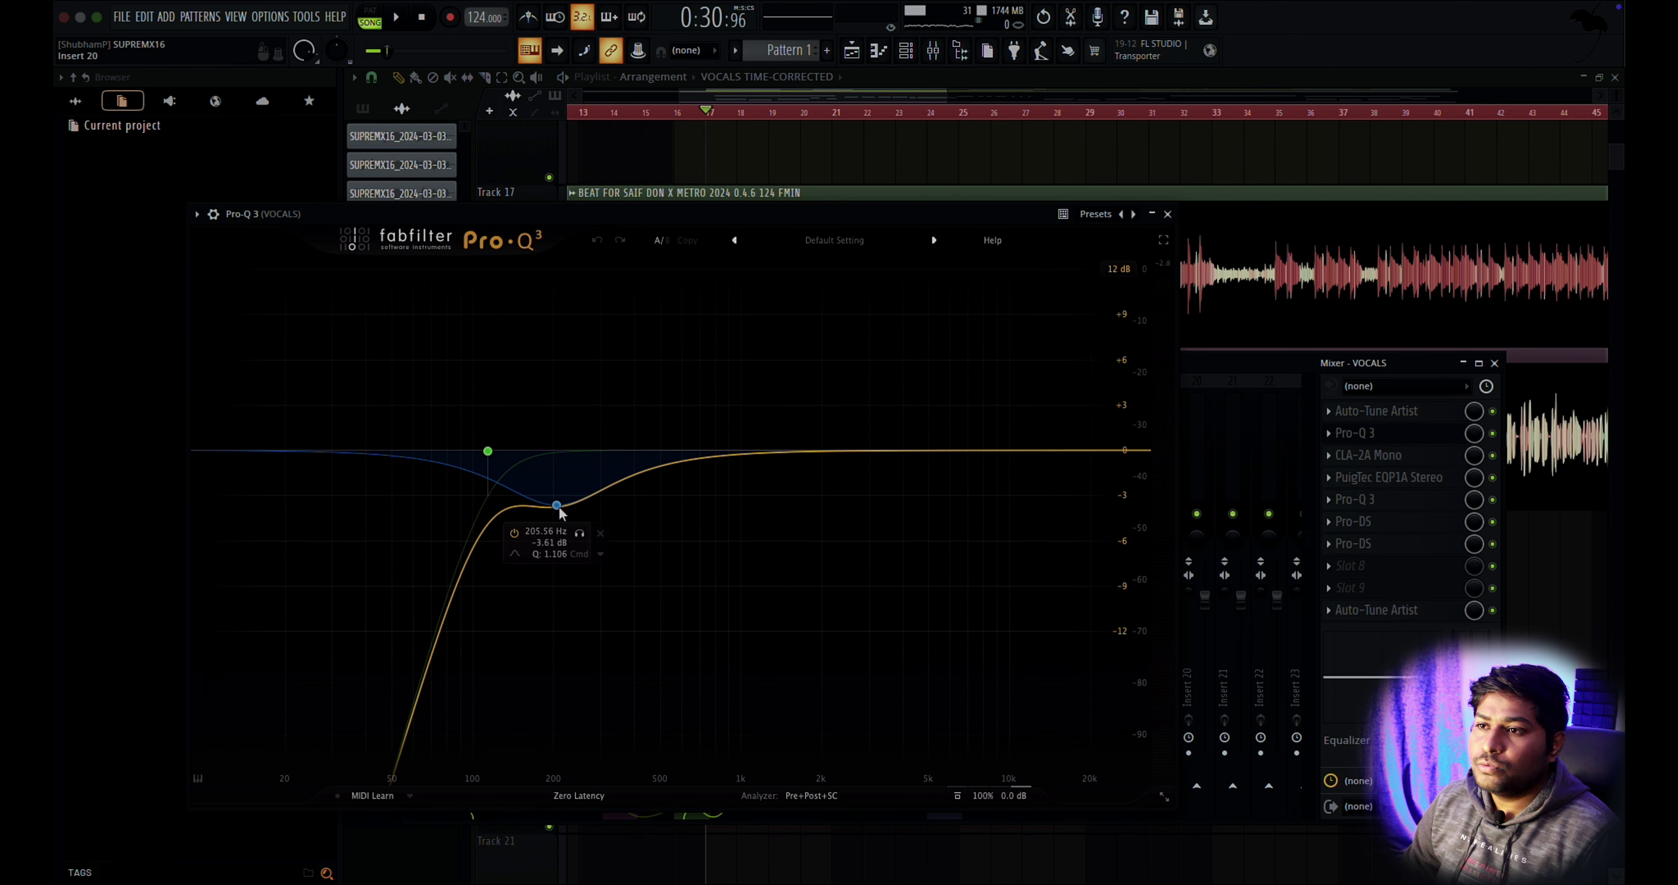
{"action": "left_click", "coordinate": [1390, 449]}
{"action": "left_click", "coordinate": [1385, 456]}
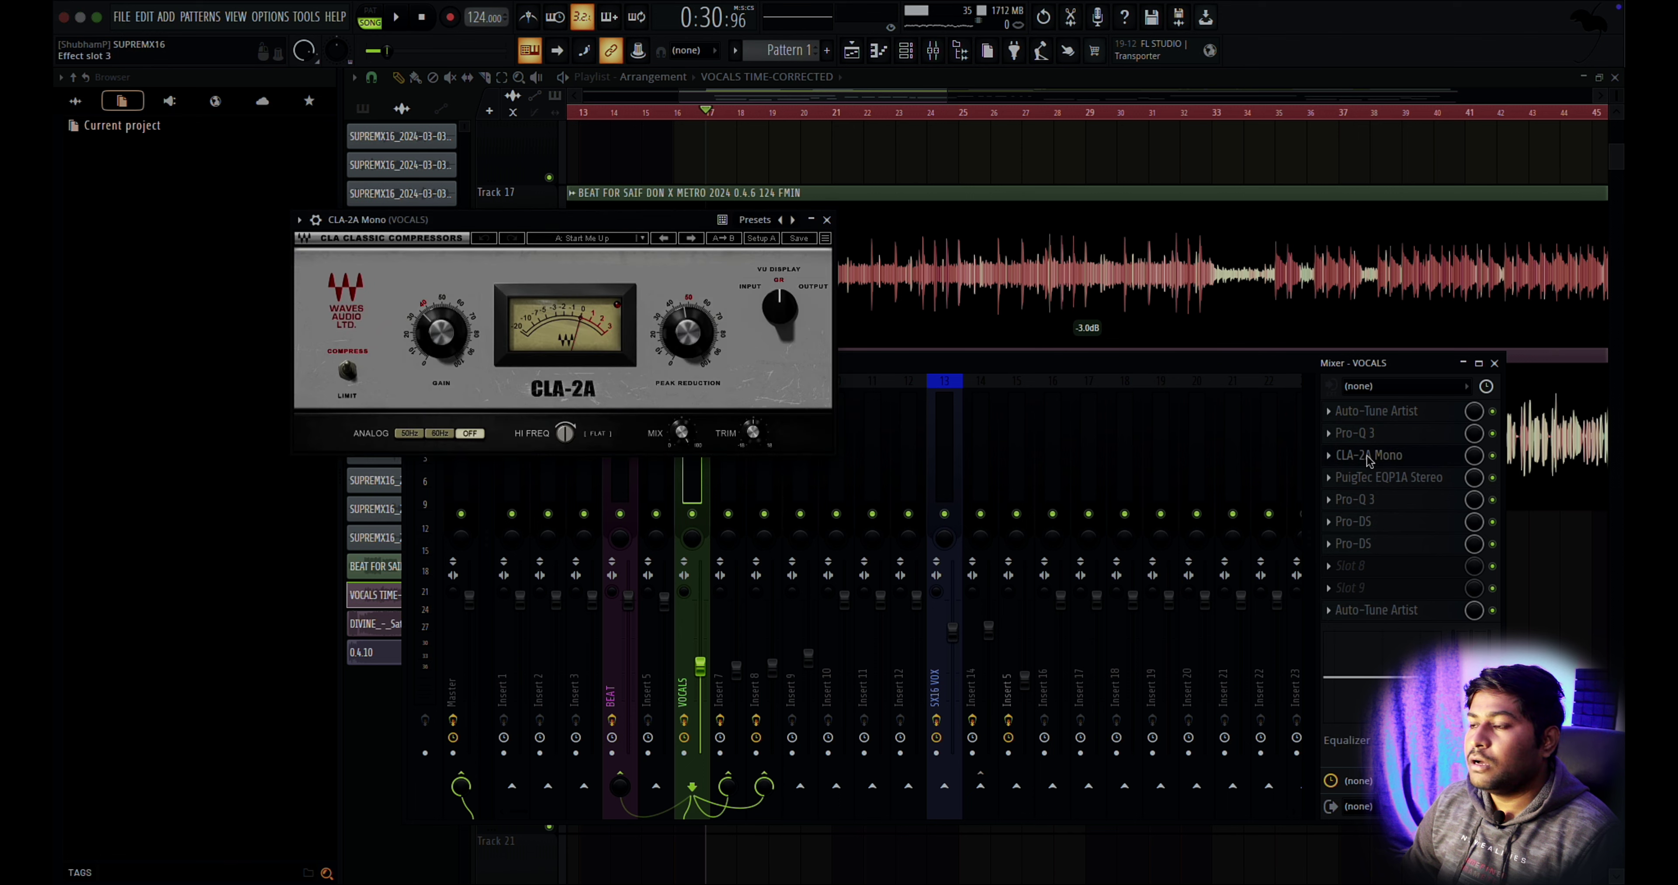
{"action": "left_click", "coordinate": [1420, 479]}
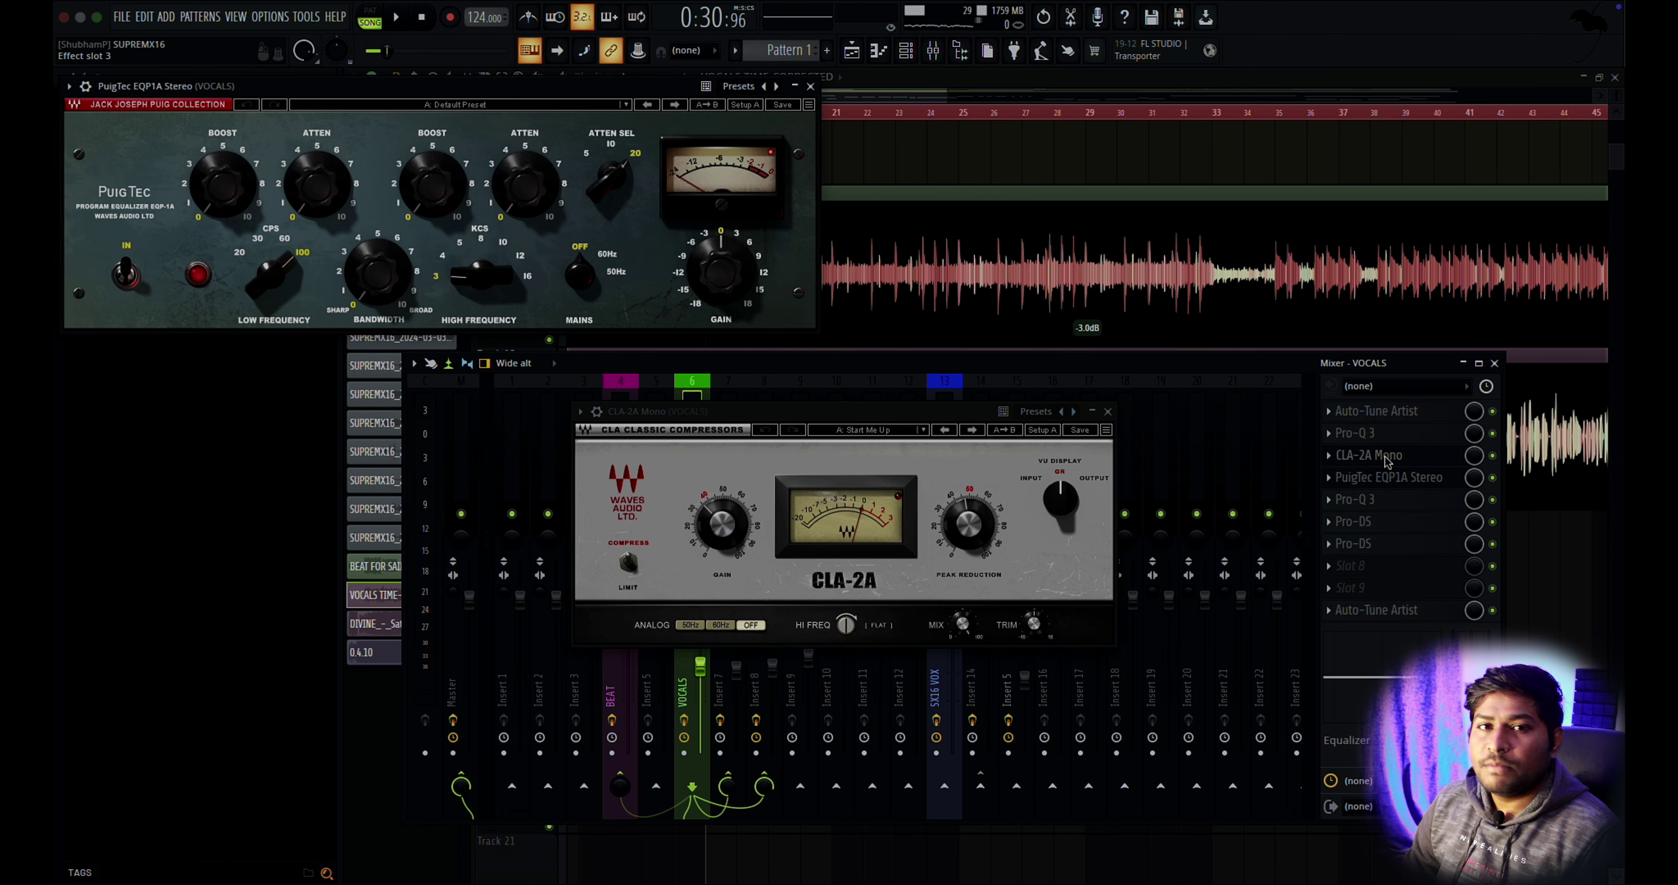
{"action": "left_click", "coordinate": [1386, 477]}
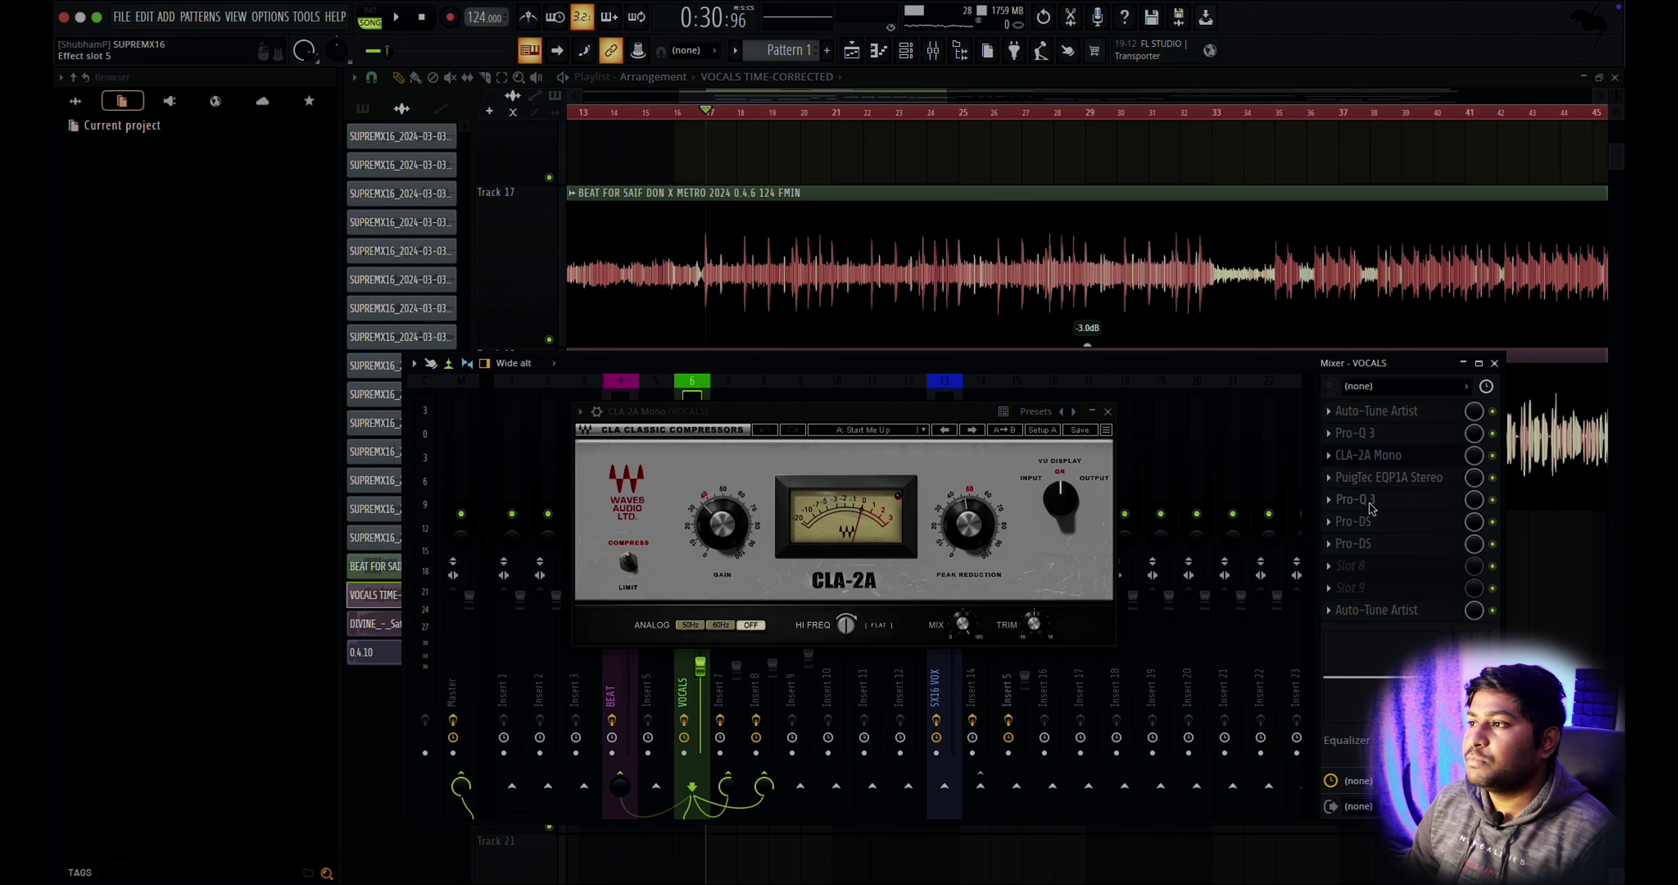
Review the remaining VOCALS effects: the second Pro-Q 3, both Pro-DS instances and the last Auto-Tune Artist.
{"action": "left_click", "coordinate": [1373, 499]}
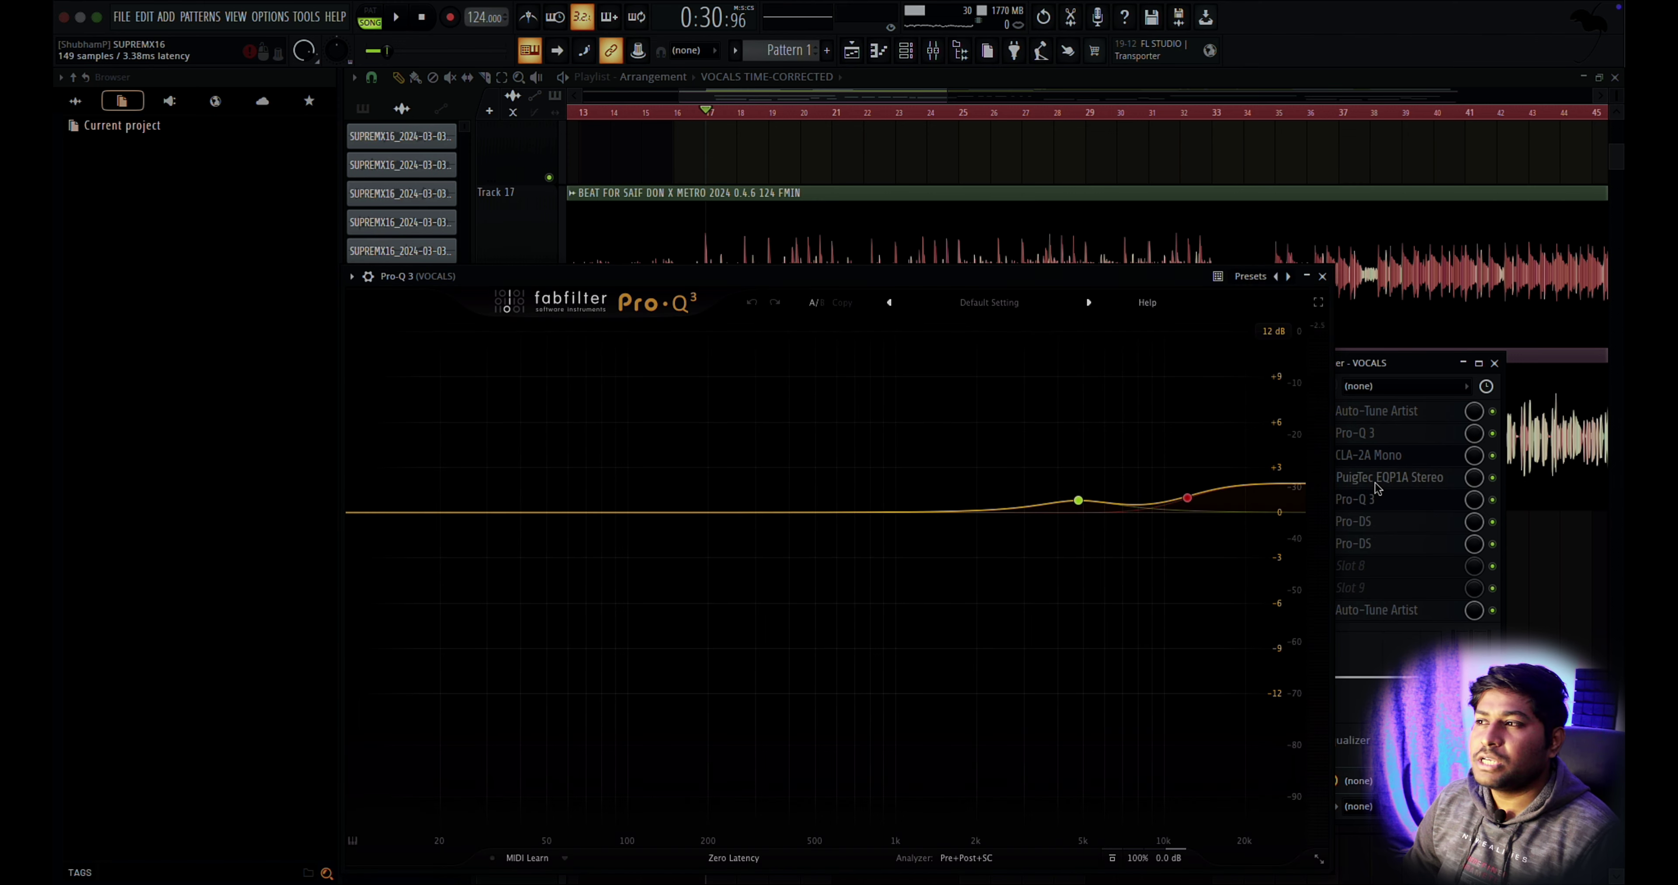
{"action": "left_click", "coordinate": [1368, 499]}
{"action": "left_click", "coordinate": [1367, 522]}
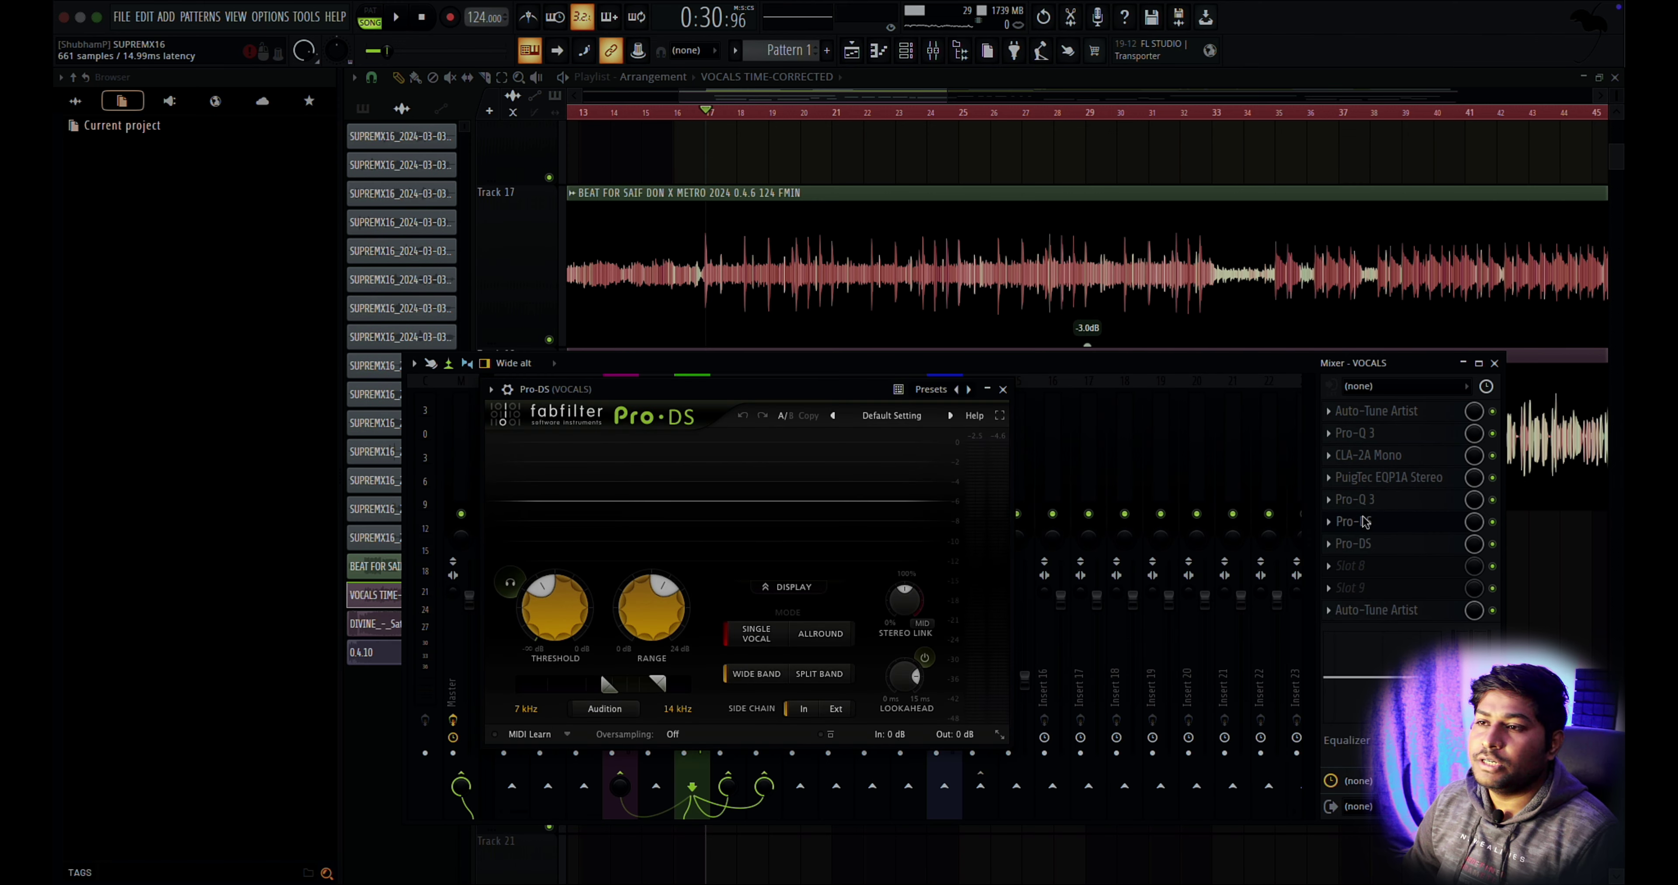
{"action": "left_click", "coordinate": [1367, 521]}
{"action": "left_click", "coordinate": [1368, 544]}
{"action": "left_click", "coordinate": [1374, 546]}
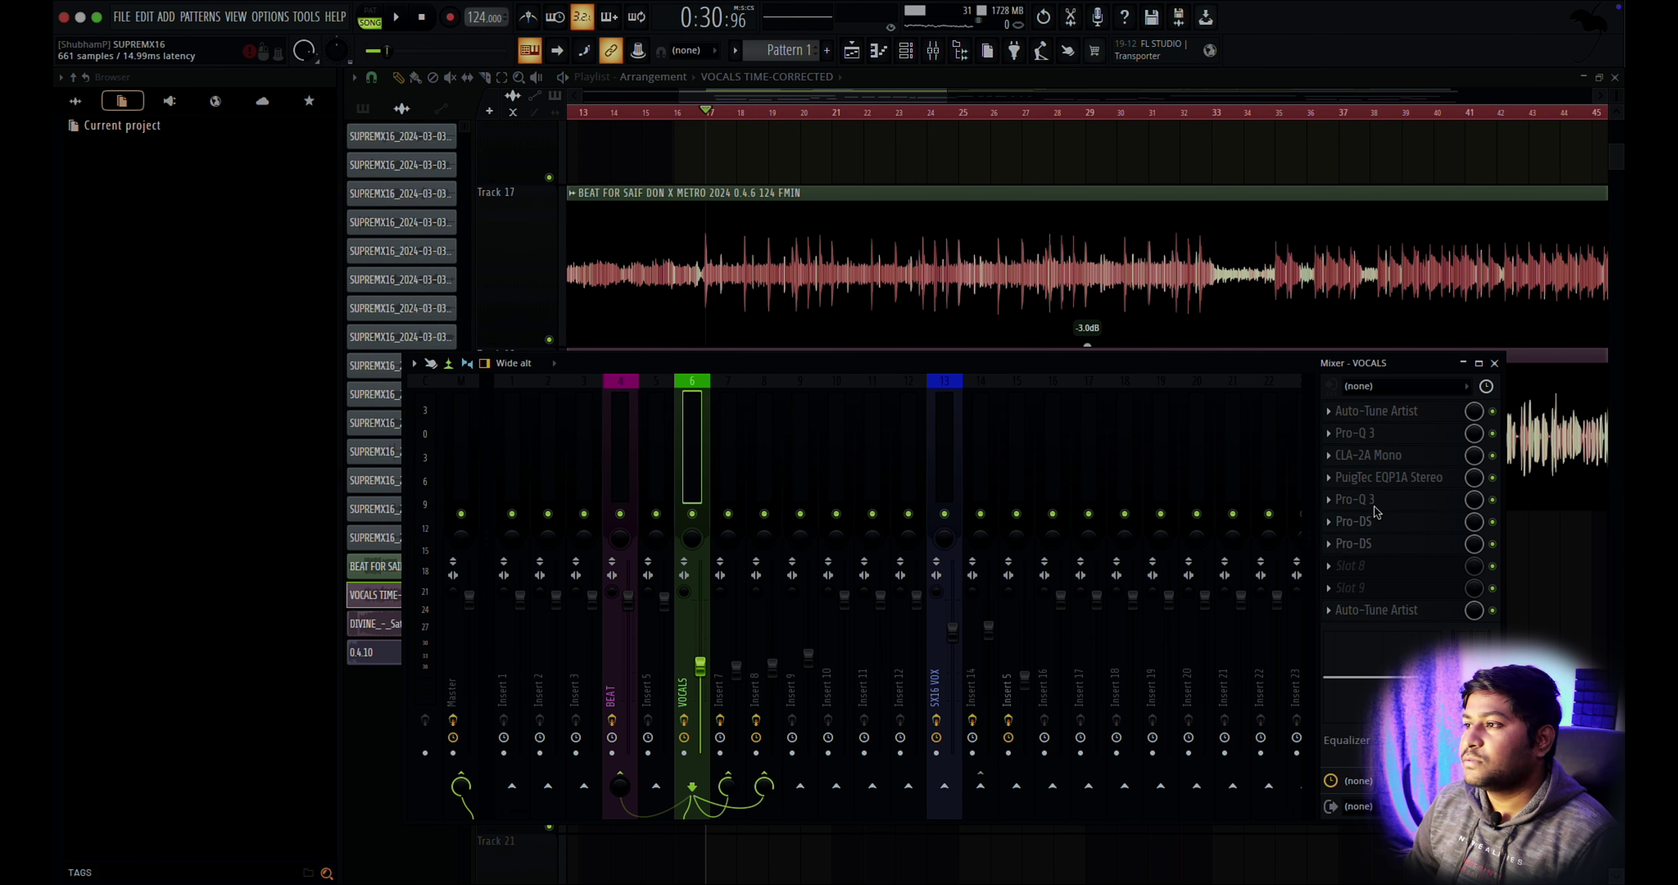
{"action": "left_click", "coordinate": [1377, 611]}
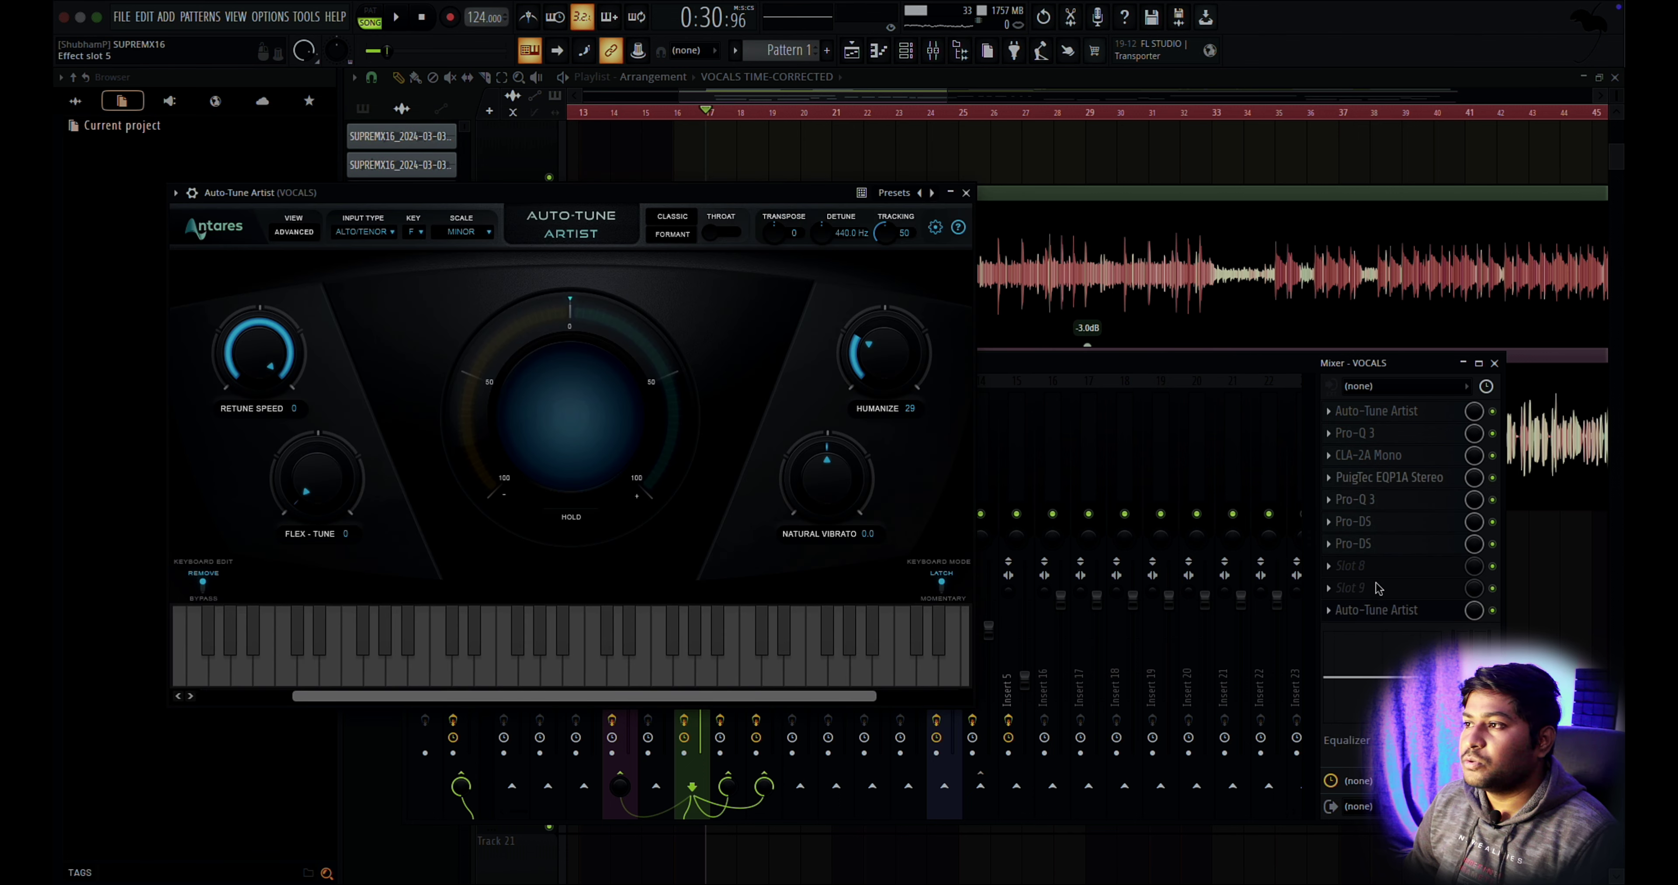
Inspect the vocal send effects: ValhallaVintageVerb on Insert 7, and Abbey Road Saturator and Pro-DS on Insert 8.
{"action": "left_click", "coordinate": [730, 736]}
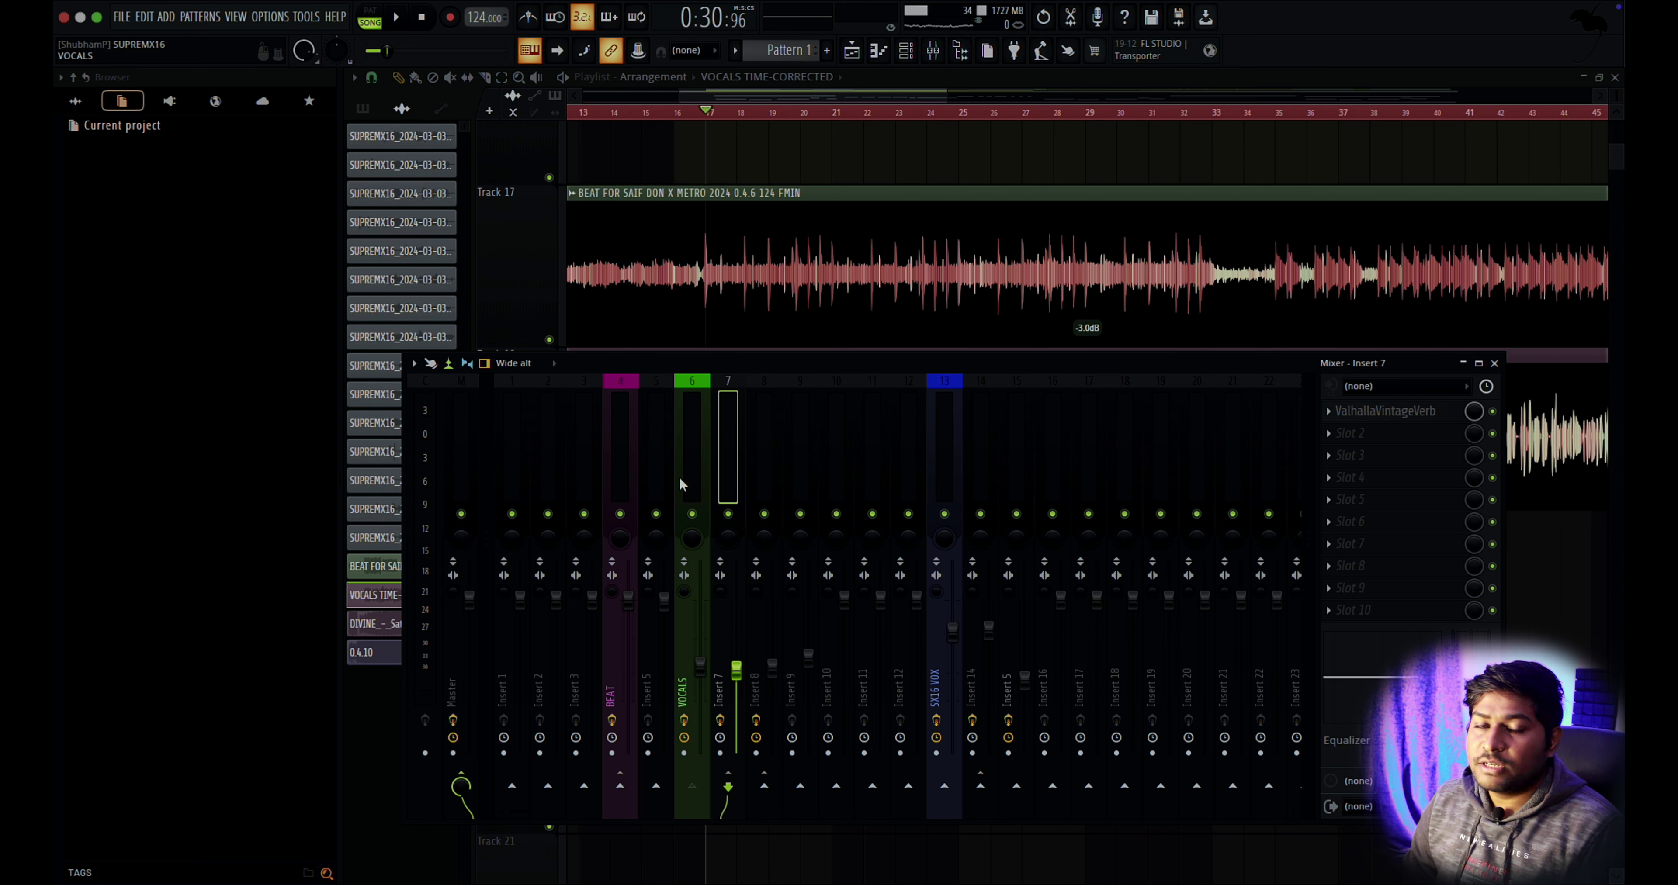
{"action": "left_click", "coordinate": [1413, 414]}
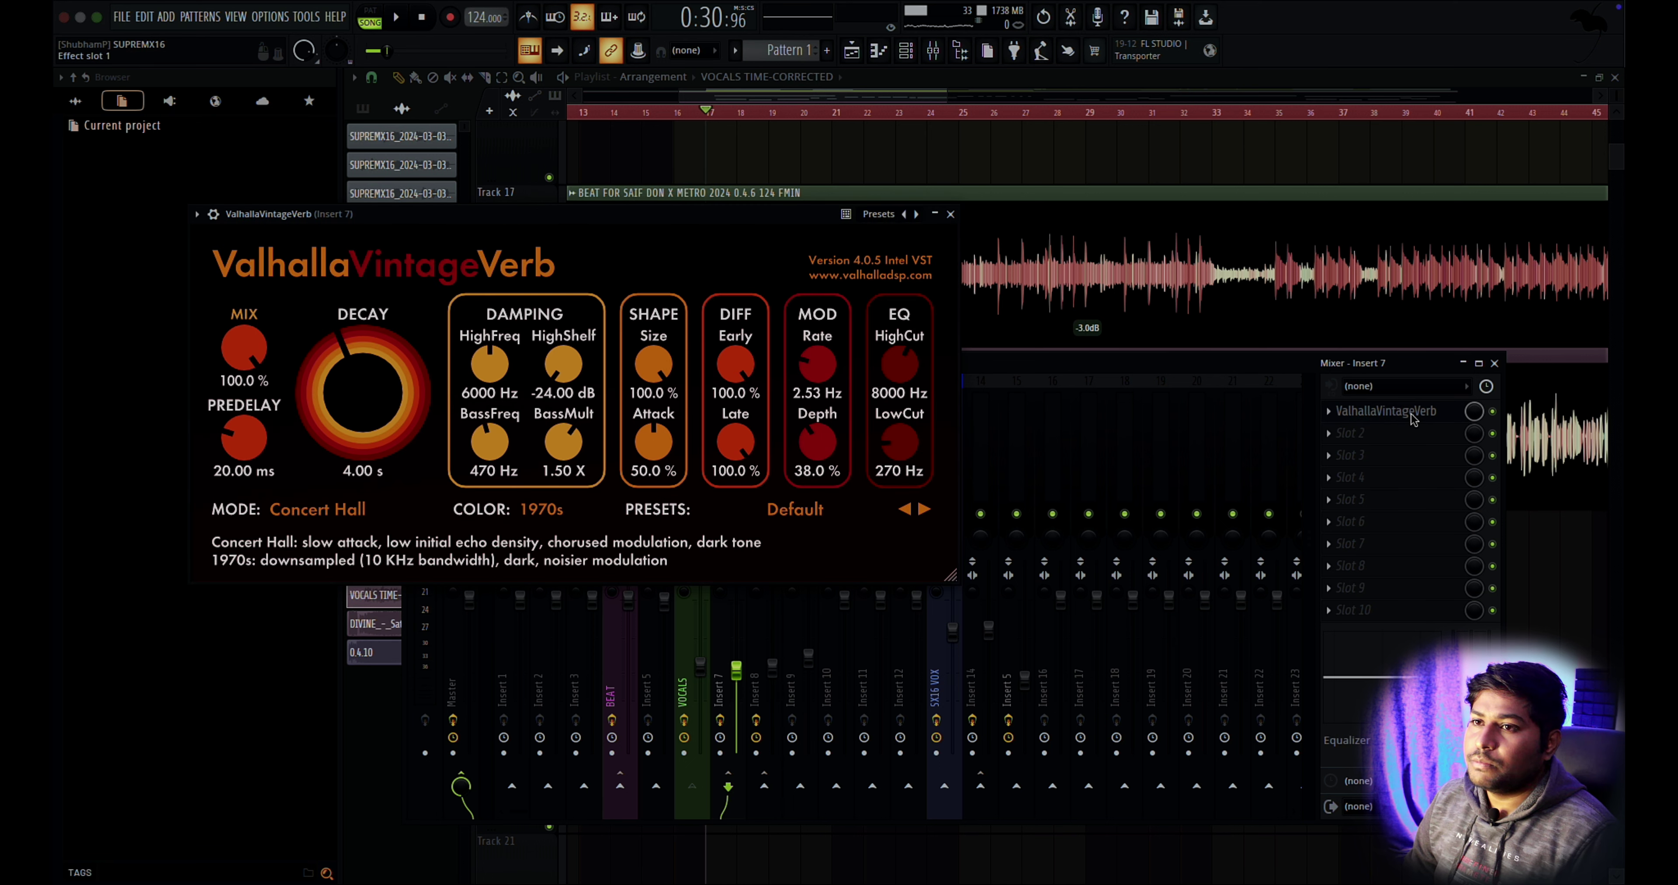
{"action": "left_click", "coordinate": [1410, 414]}
{"action": "left_click", "coordinate": [763, 480]}
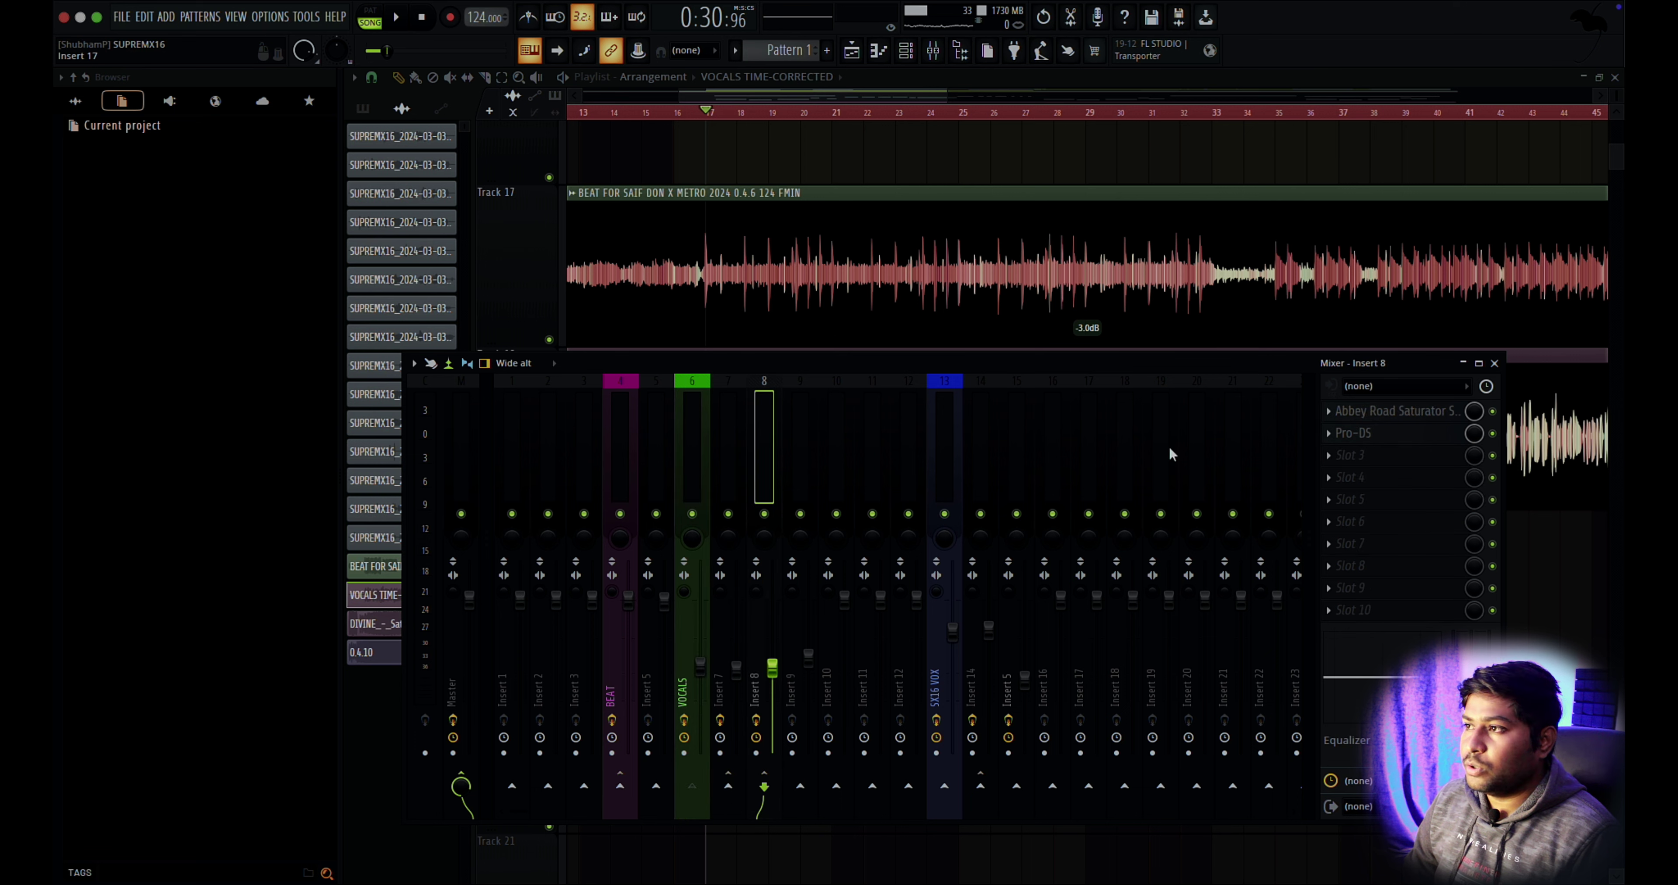
{"action": "left_click", "coordinate": [1371, 414]}
{"action": "left_click_drag", "start_coordinate": [336, 127], "coordinate": [488, 325]}
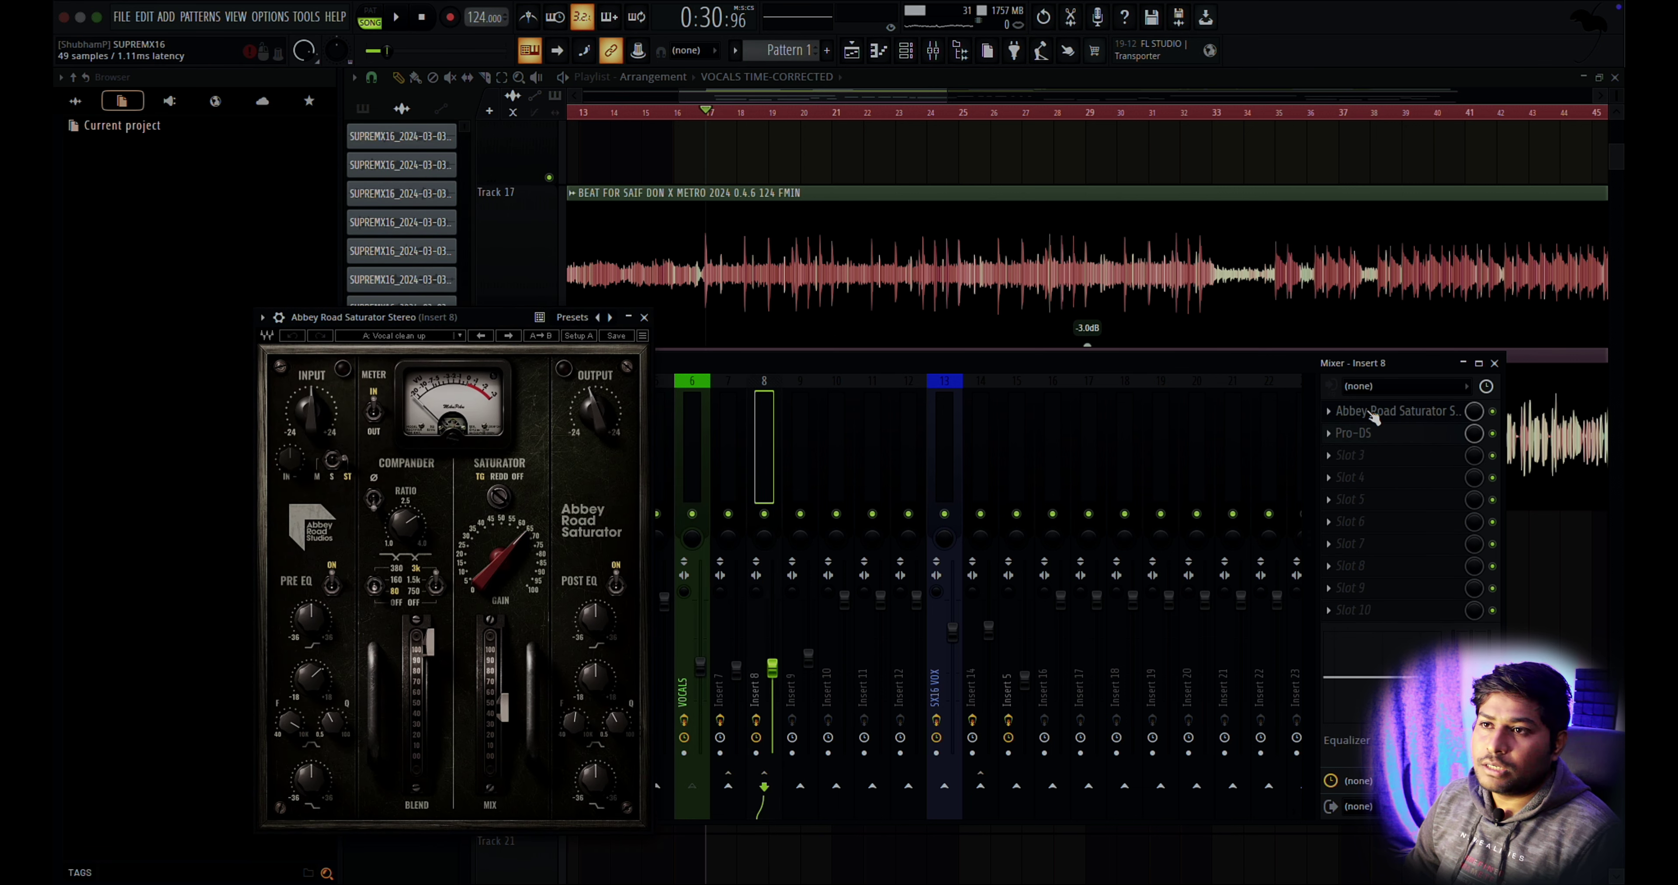
{"action": "left_click", "coordinate": [1366, 431]}
{"action": "left_click", "coordinate": [1368, 431]}
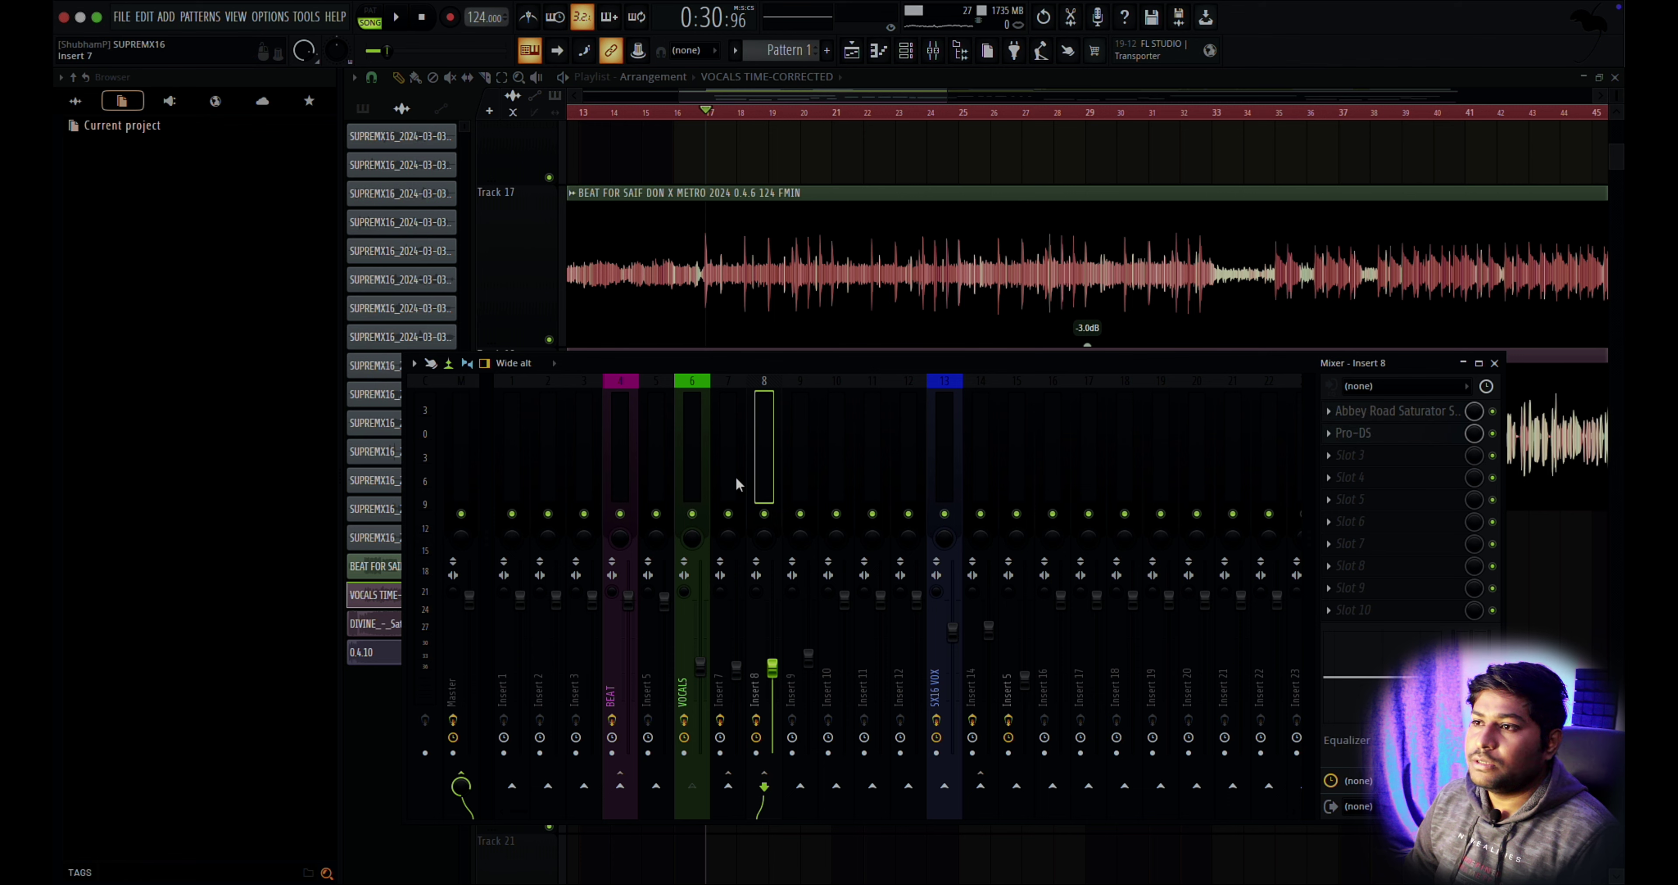
Select the VOCALS mixer track, return to the playlist and solo Track 18 with the vocal clip.
{"action": "left_click", "coordinate": [707, 492]}
{"action": "key", "text": "F9"}
{"action": "scroll", "coordinate": [708, 283], "scroll_direction": "up", "scroll_amount": 3}
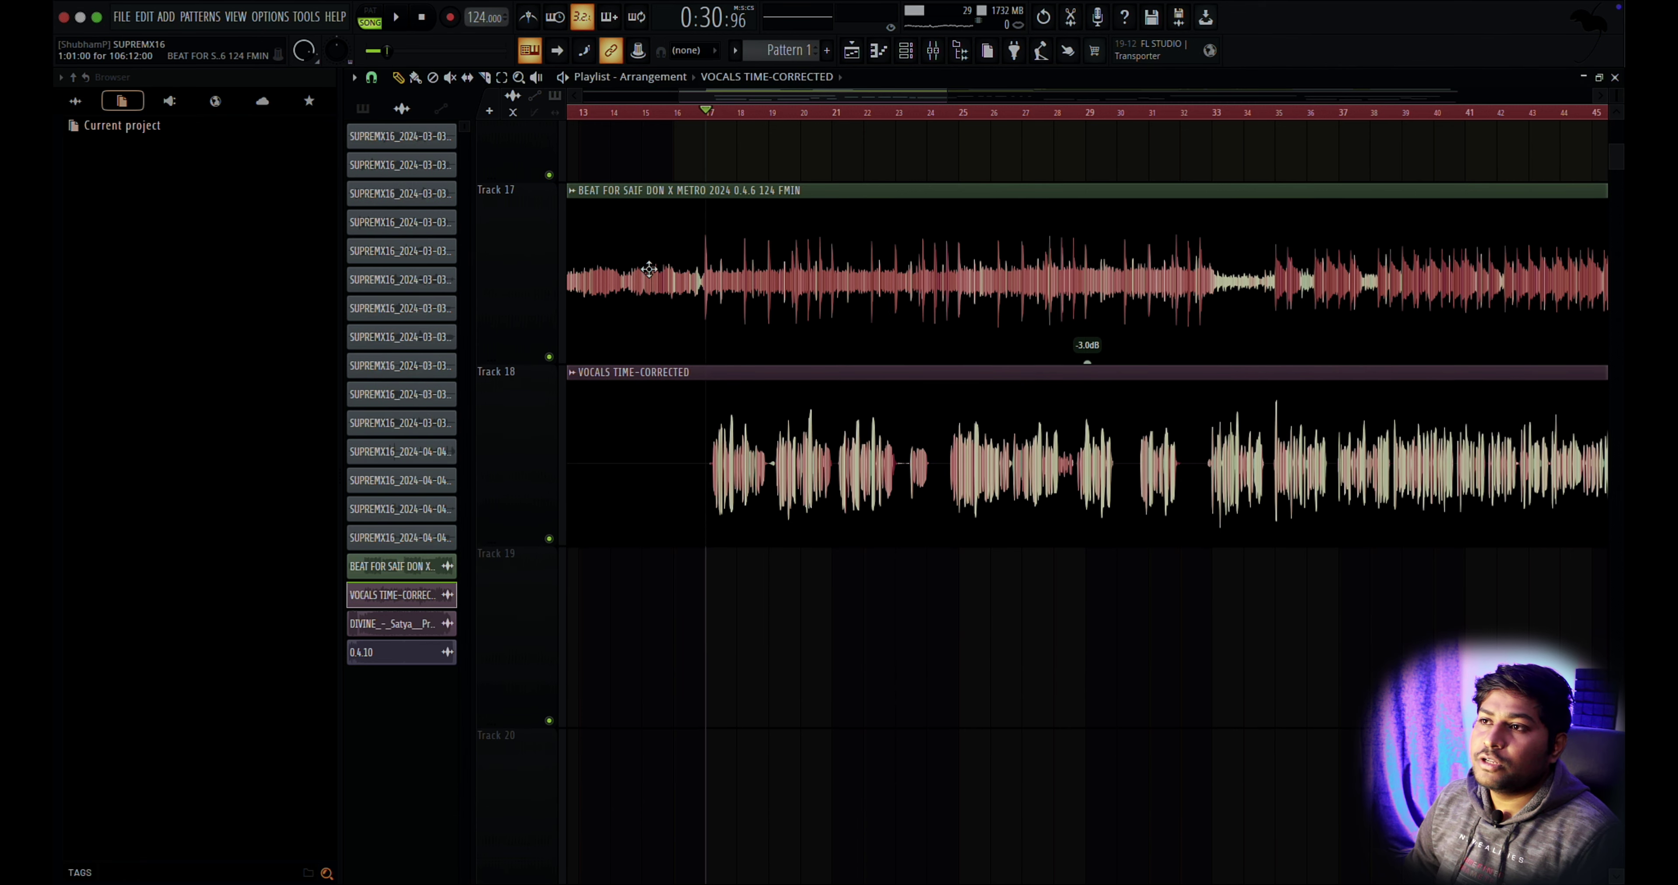
{"action": "scroll", "coordinate": [708, 283], "scroll_direction": "down", "scroll_amount": 1}
{"action": "right_click", "coordinate": [550, 487]}
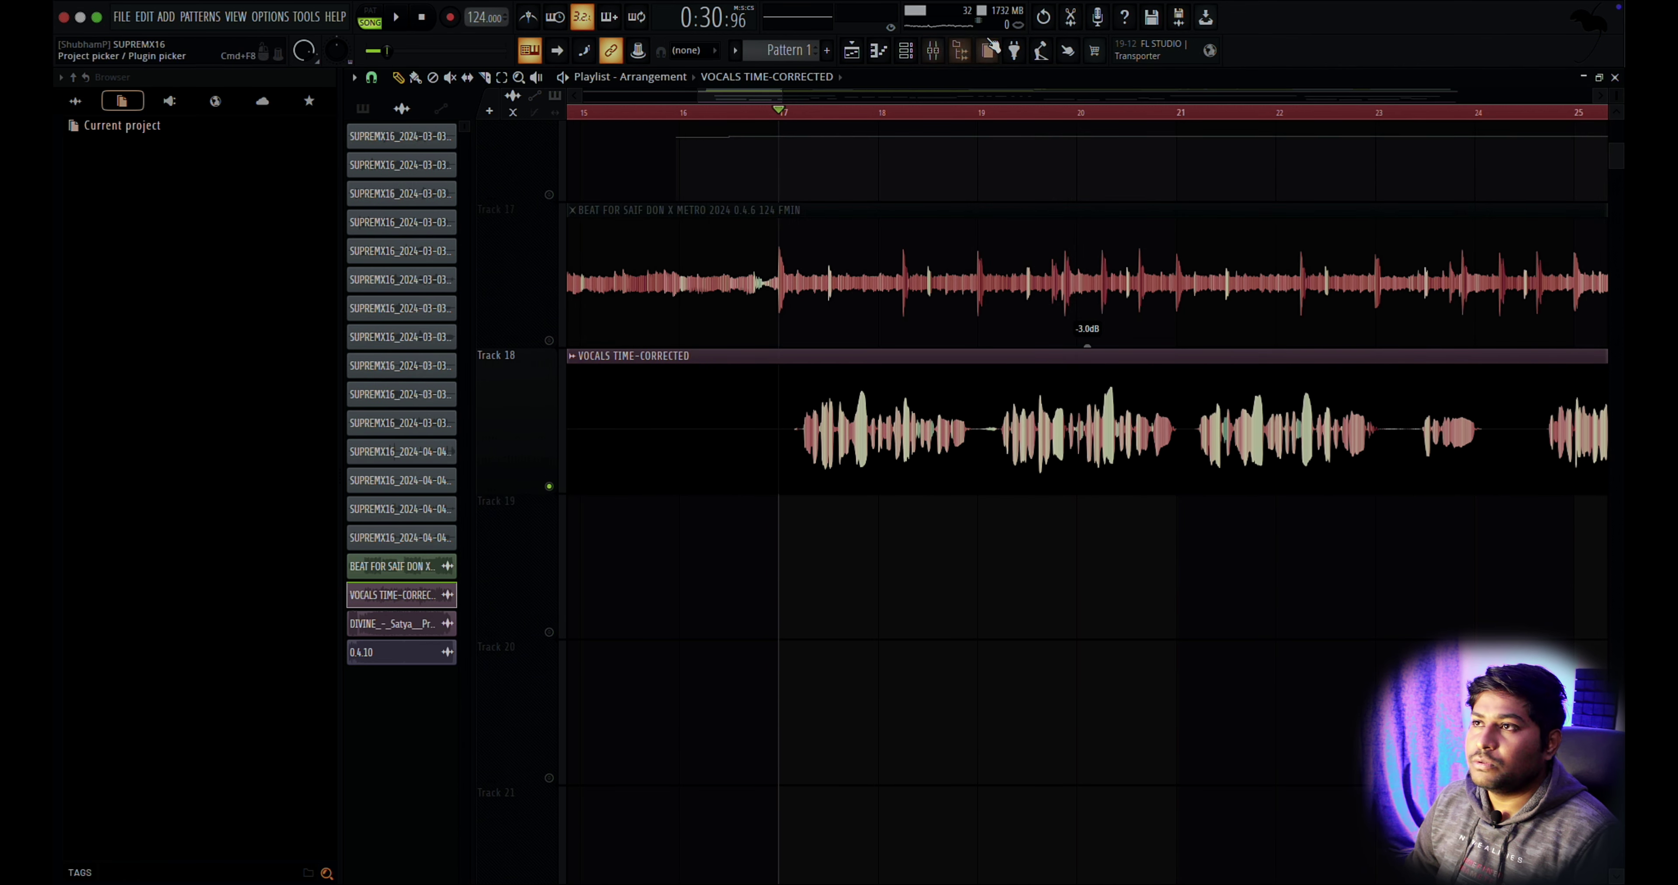
Play the soloed vocals from bar 17 to hear the processed sound, and stop playback.
{"action": "left_click", "coordinate": [934, 50]}
{"action": "key", "text": "F9"}
{"action": "key", "text": "space"}
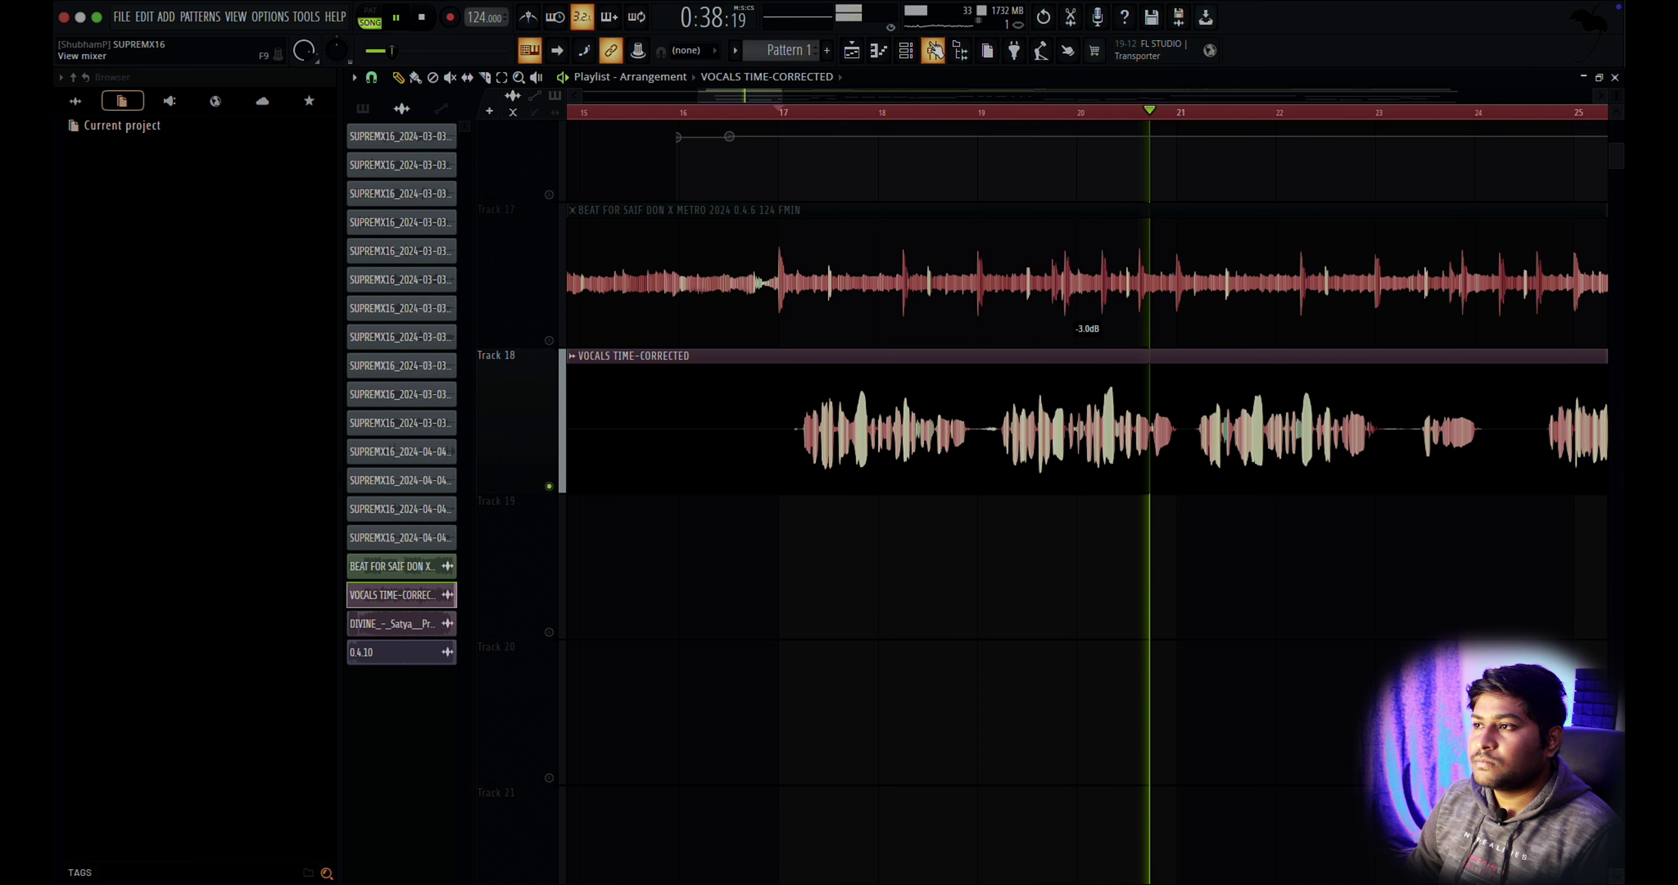
{"action": "key", "text": "space"}
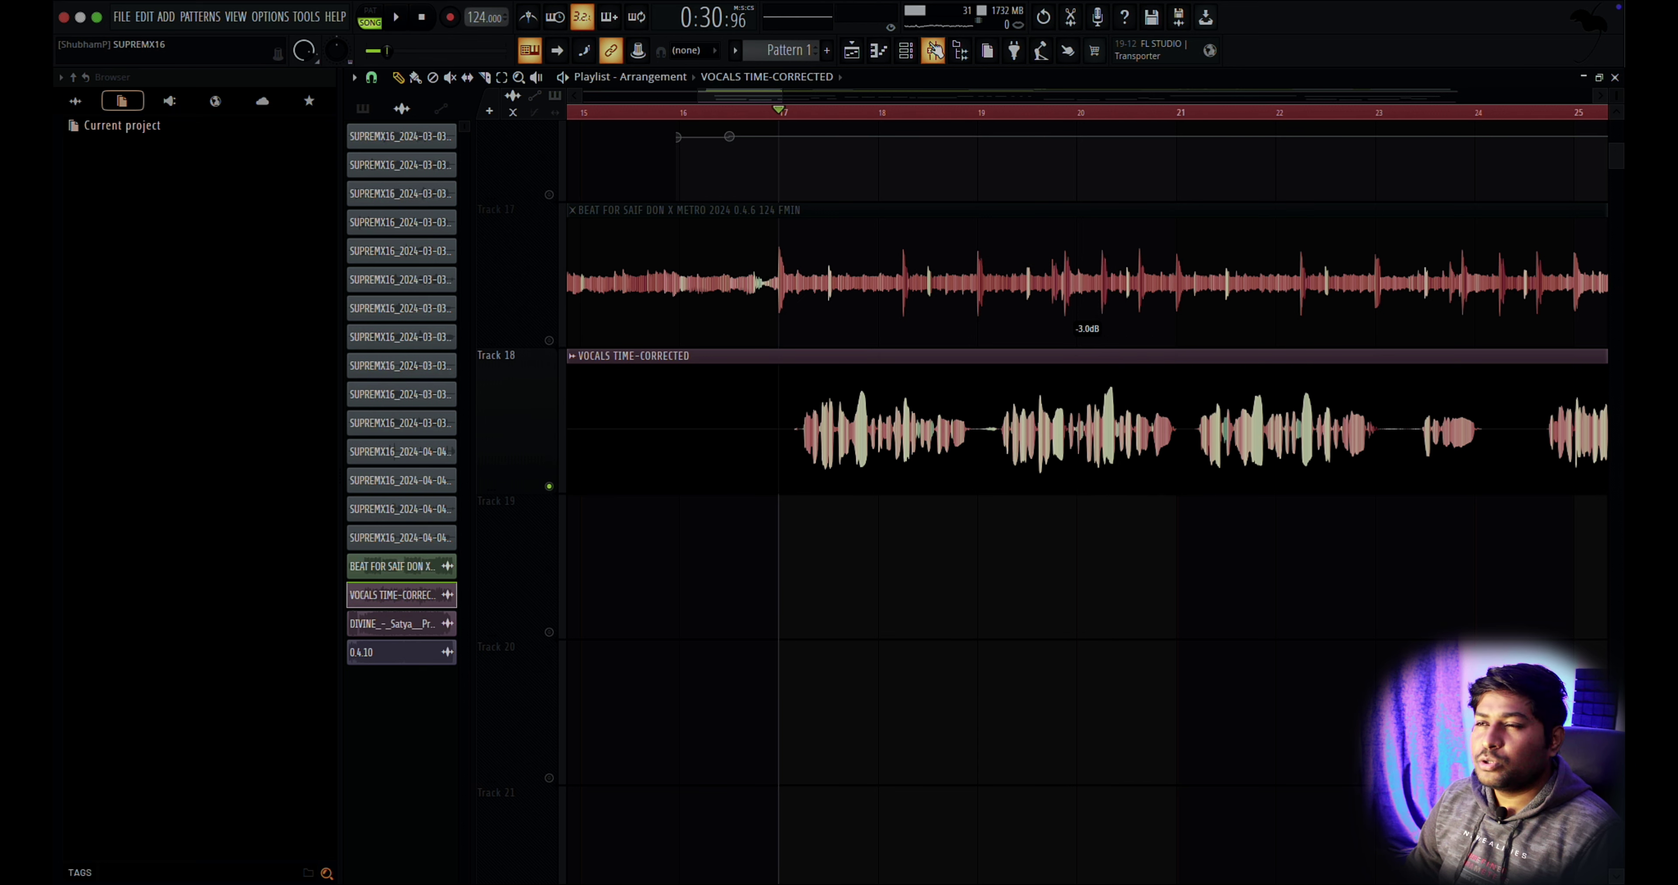
Solo the first Auto-Tune Artist effect on the VOCALS mixer track, play the vocals and open its settings.
{"action": "key", "text": "F9"}
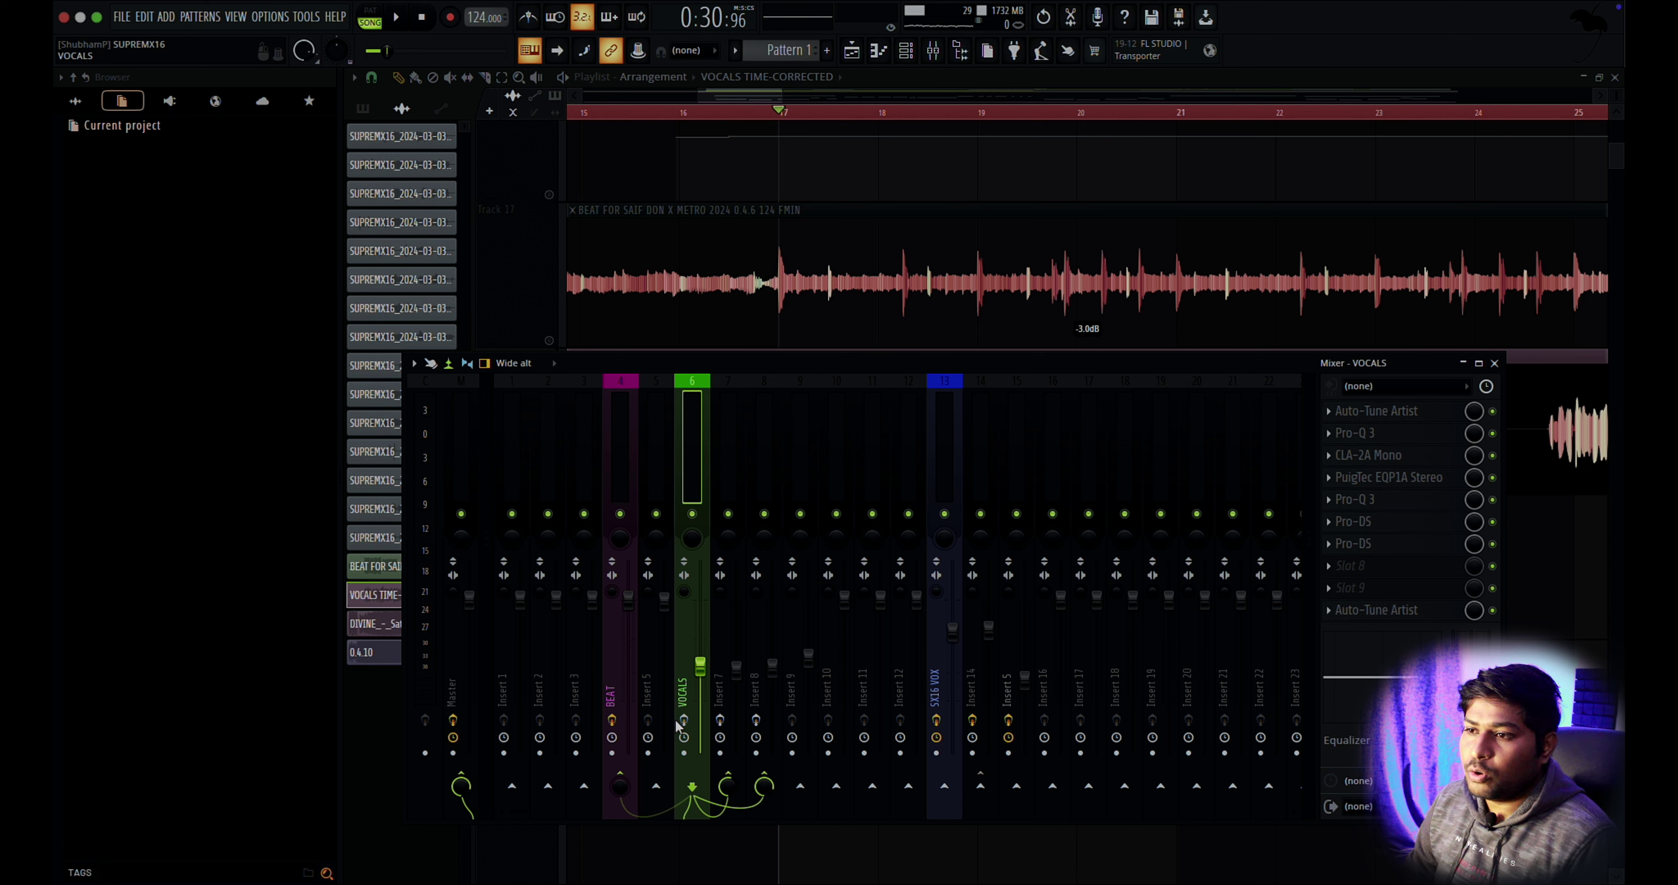
{"action": "left_click", "coordinate": [751, 720]}
{"action": "left_click", "coordinate": [1496, 412]}
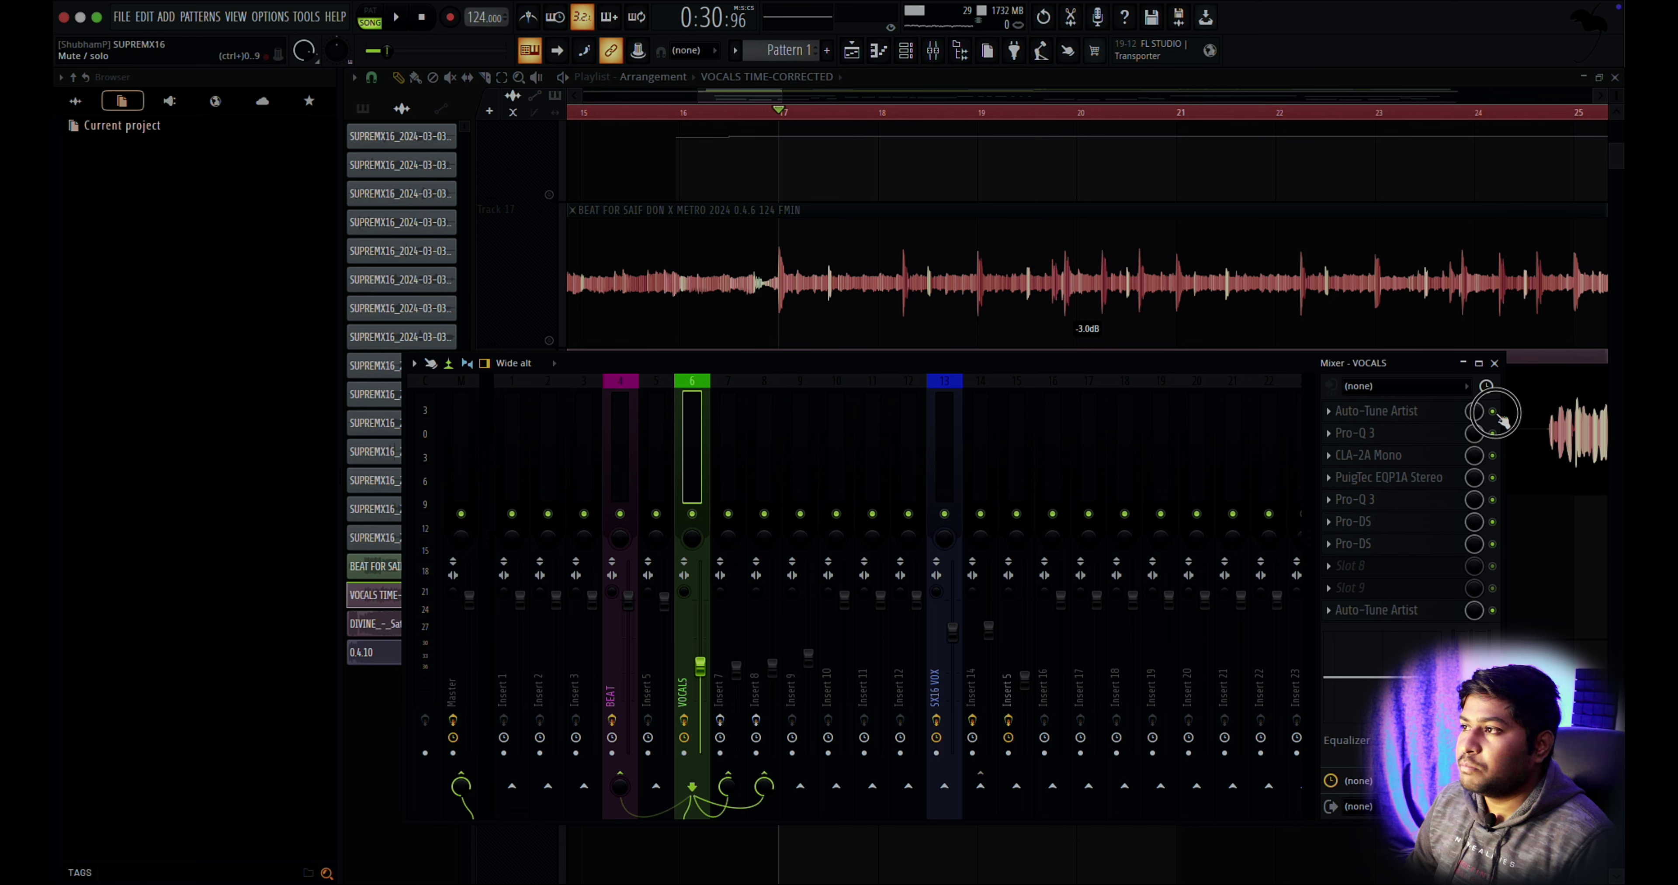
{"action": "key", "text": "space"}
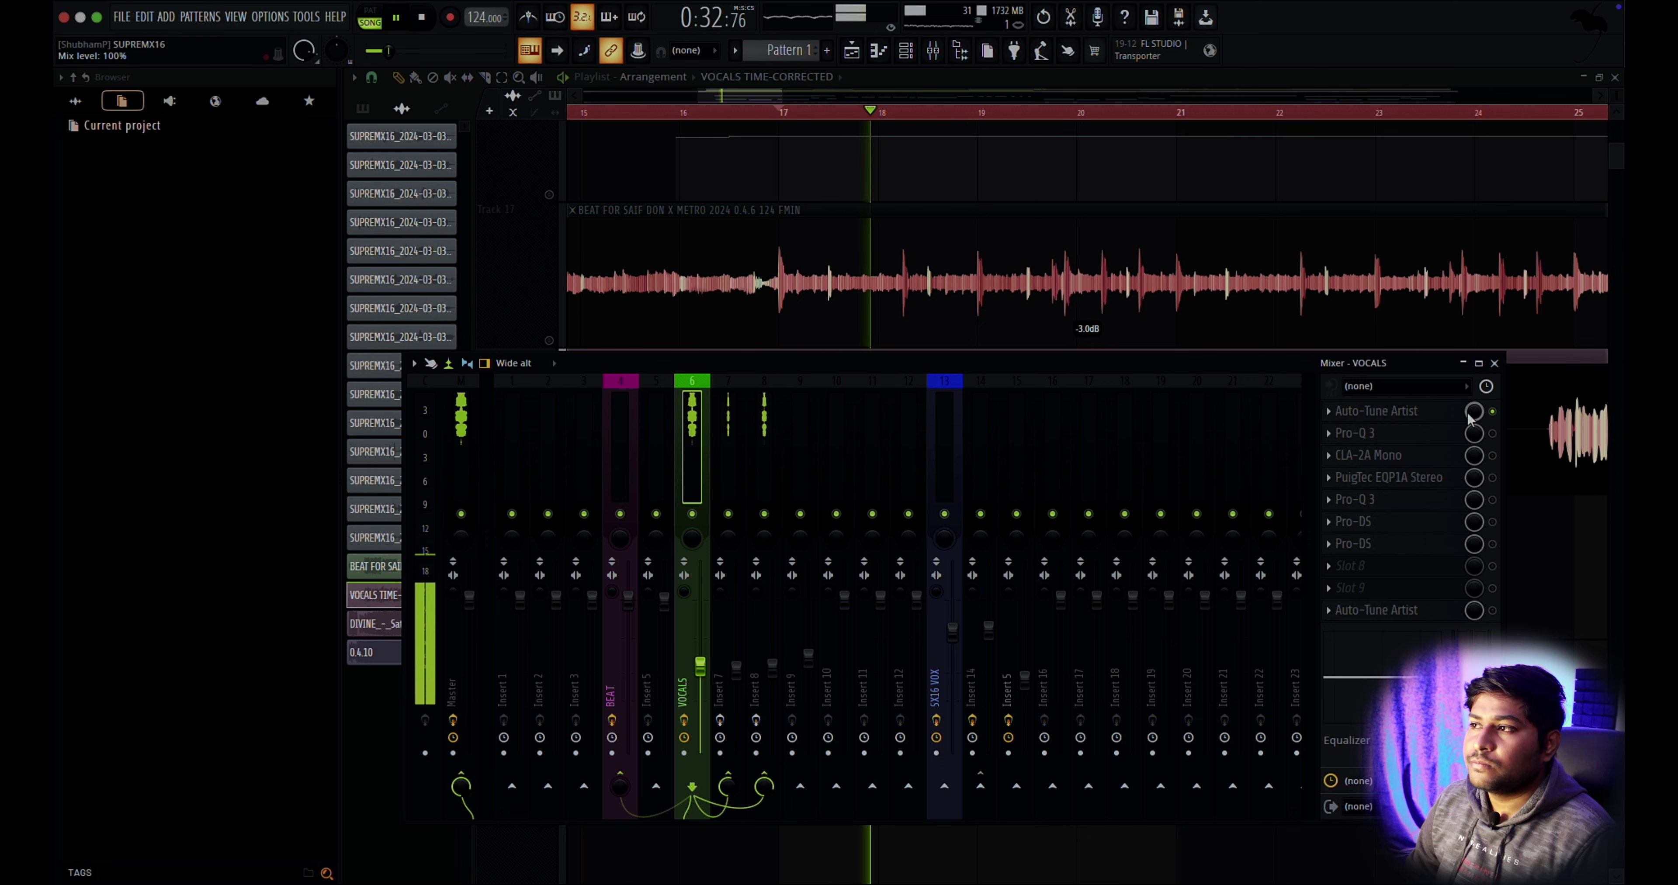
{"action": "left_click", "coordinate": [1425, 414]}
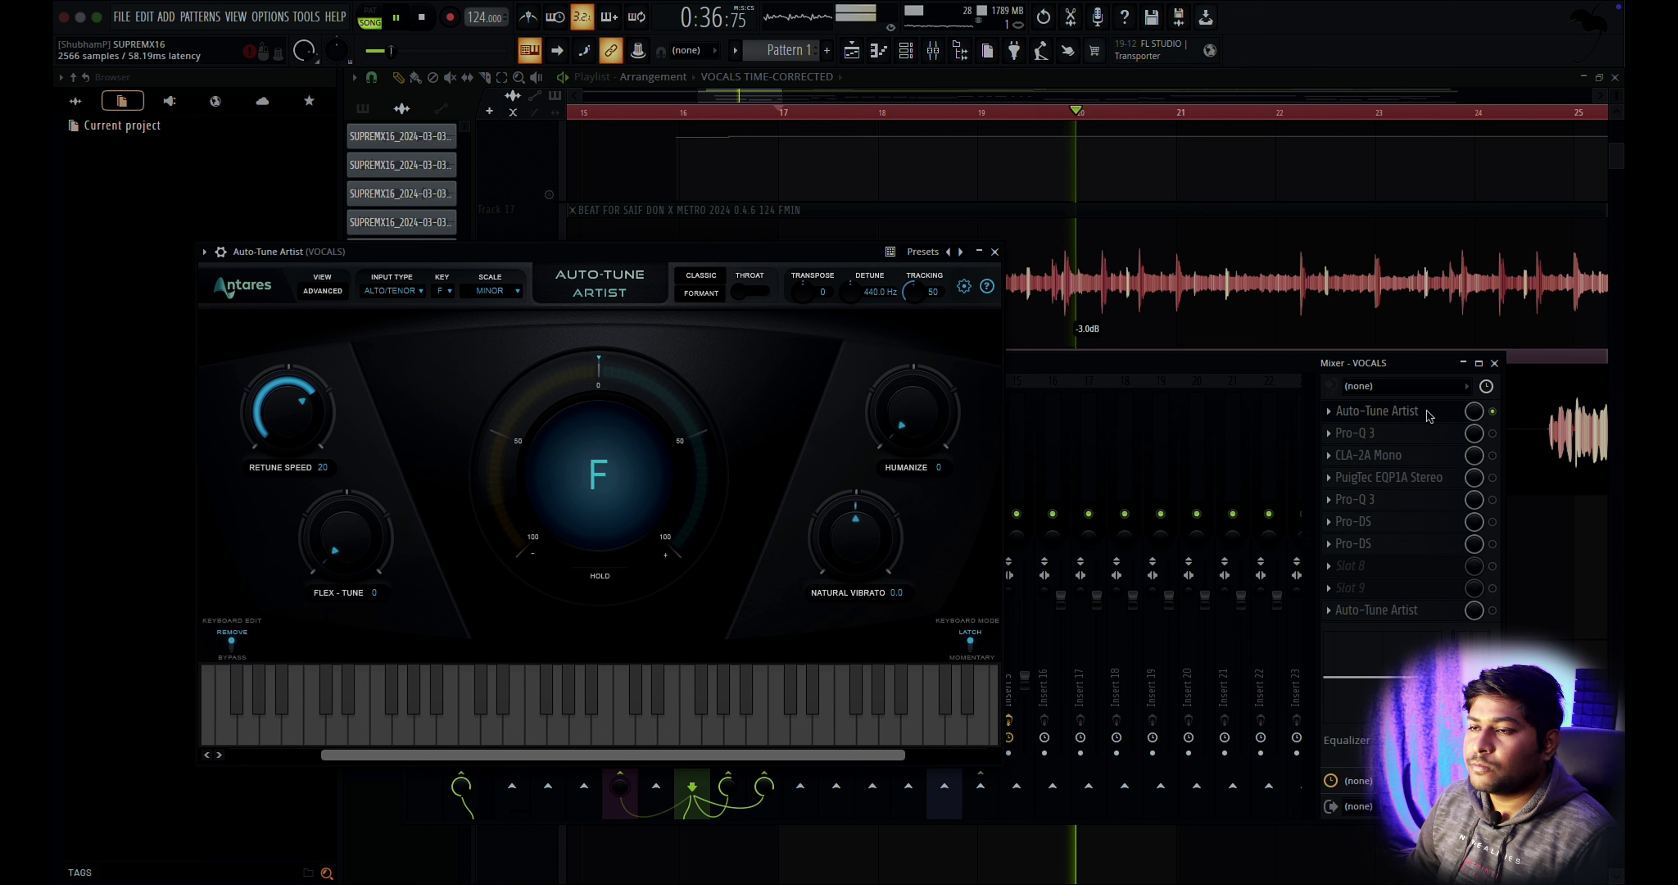
Stop playback, close Auto-Tune Artist and enable Pro-Q 3 in slot 2, auditioning the vocals with its EQ curve open.
{"action": "key", "text": "space"}
{"action": "left_click", "coordinate": [1421, 411]}
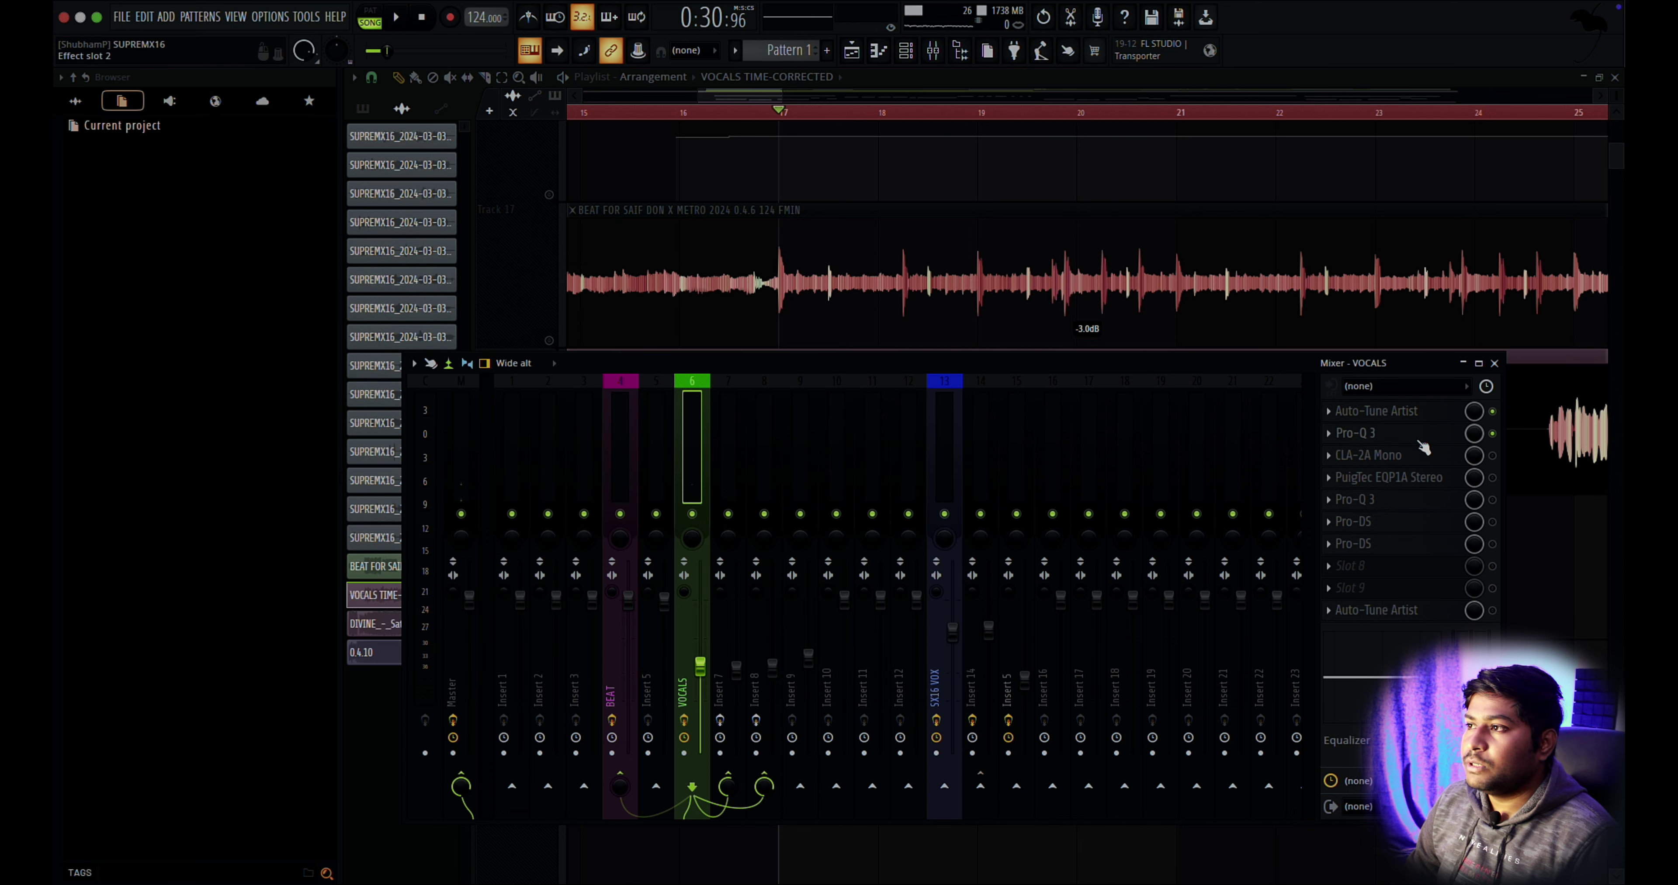
{"action": "left_click", "coordinate": [1414, 434]}
{"action": "key", "text": "space"}
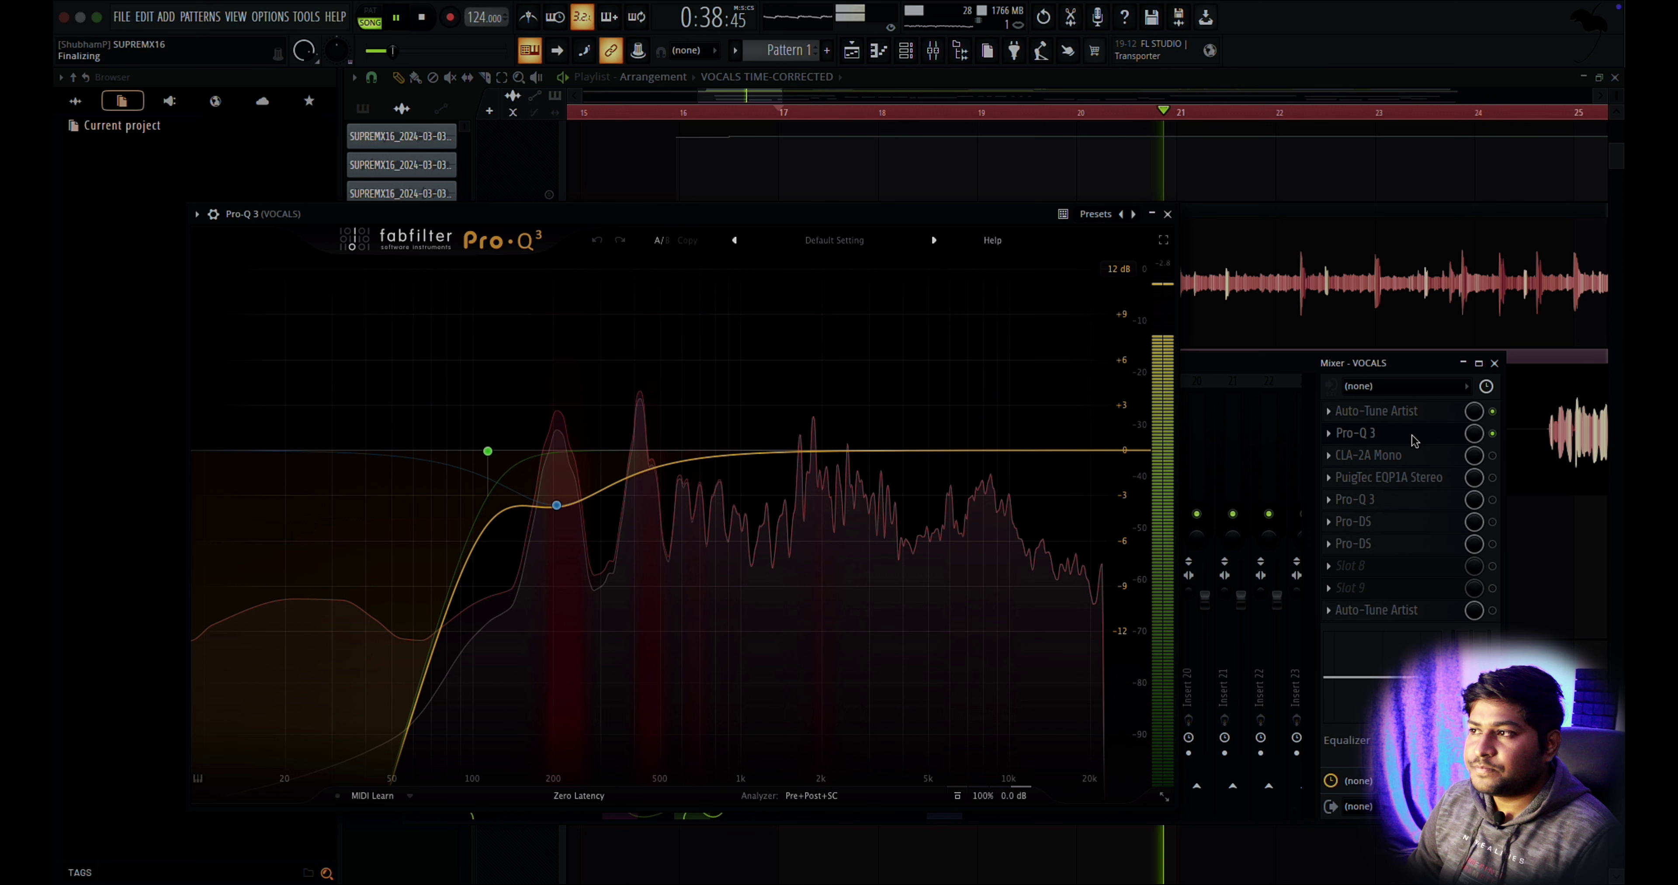
{"action": "key", "text": "space"}
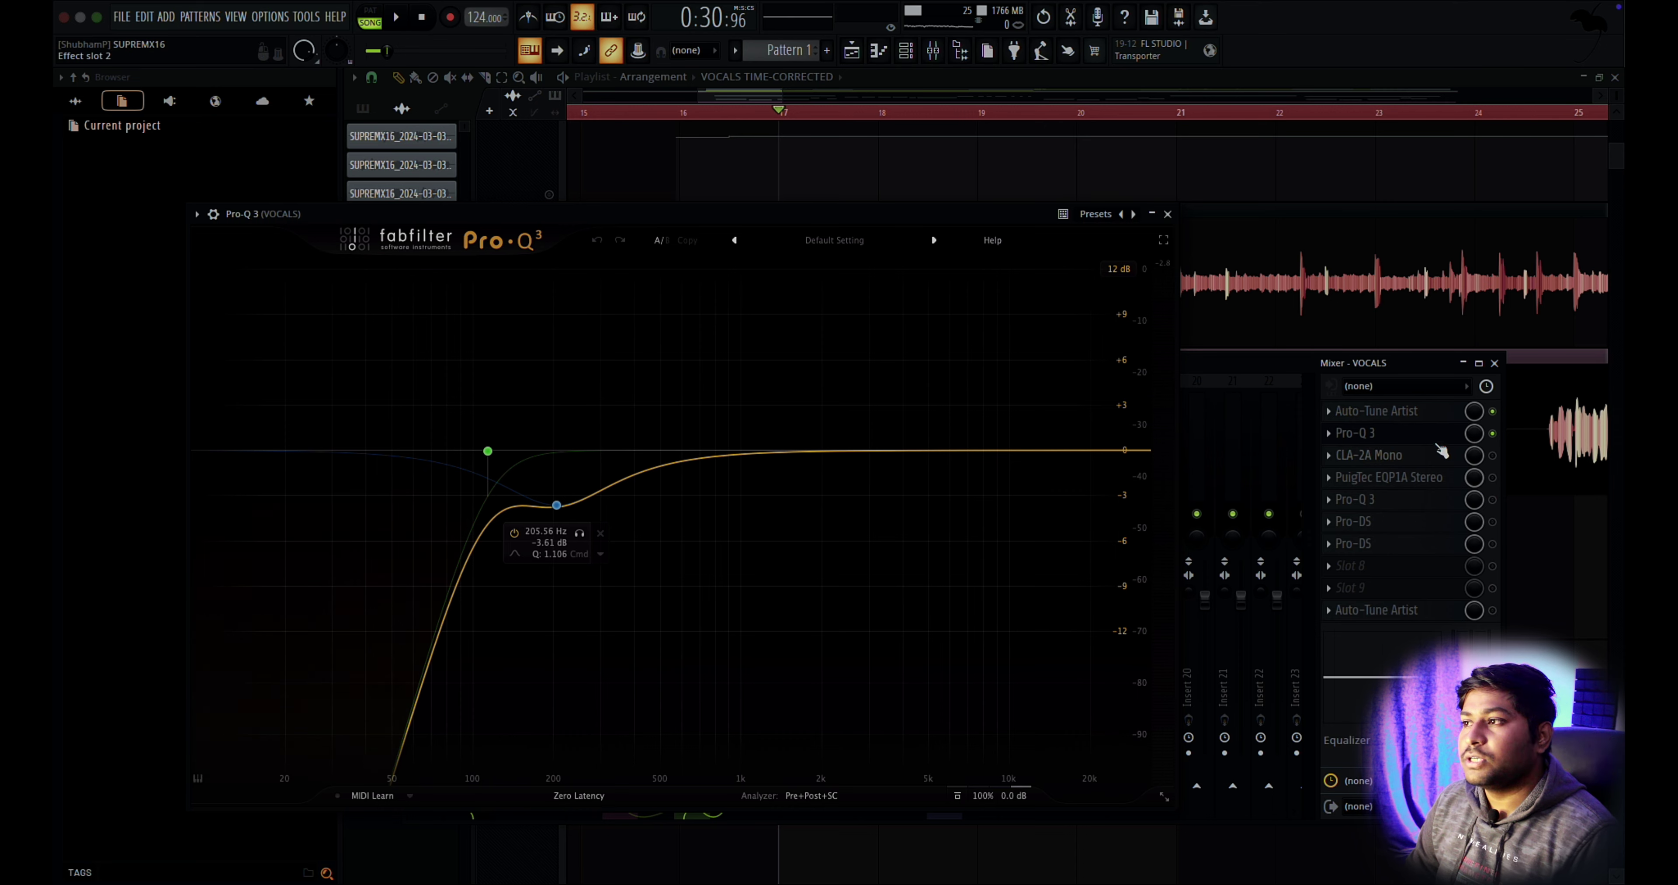
Close Pro-Q 3, enable CLA-2A Mono in slot 3 and audition the compressed vocals with its settings open.
{"action": "left_click", "coordinate": [1407, 456]}
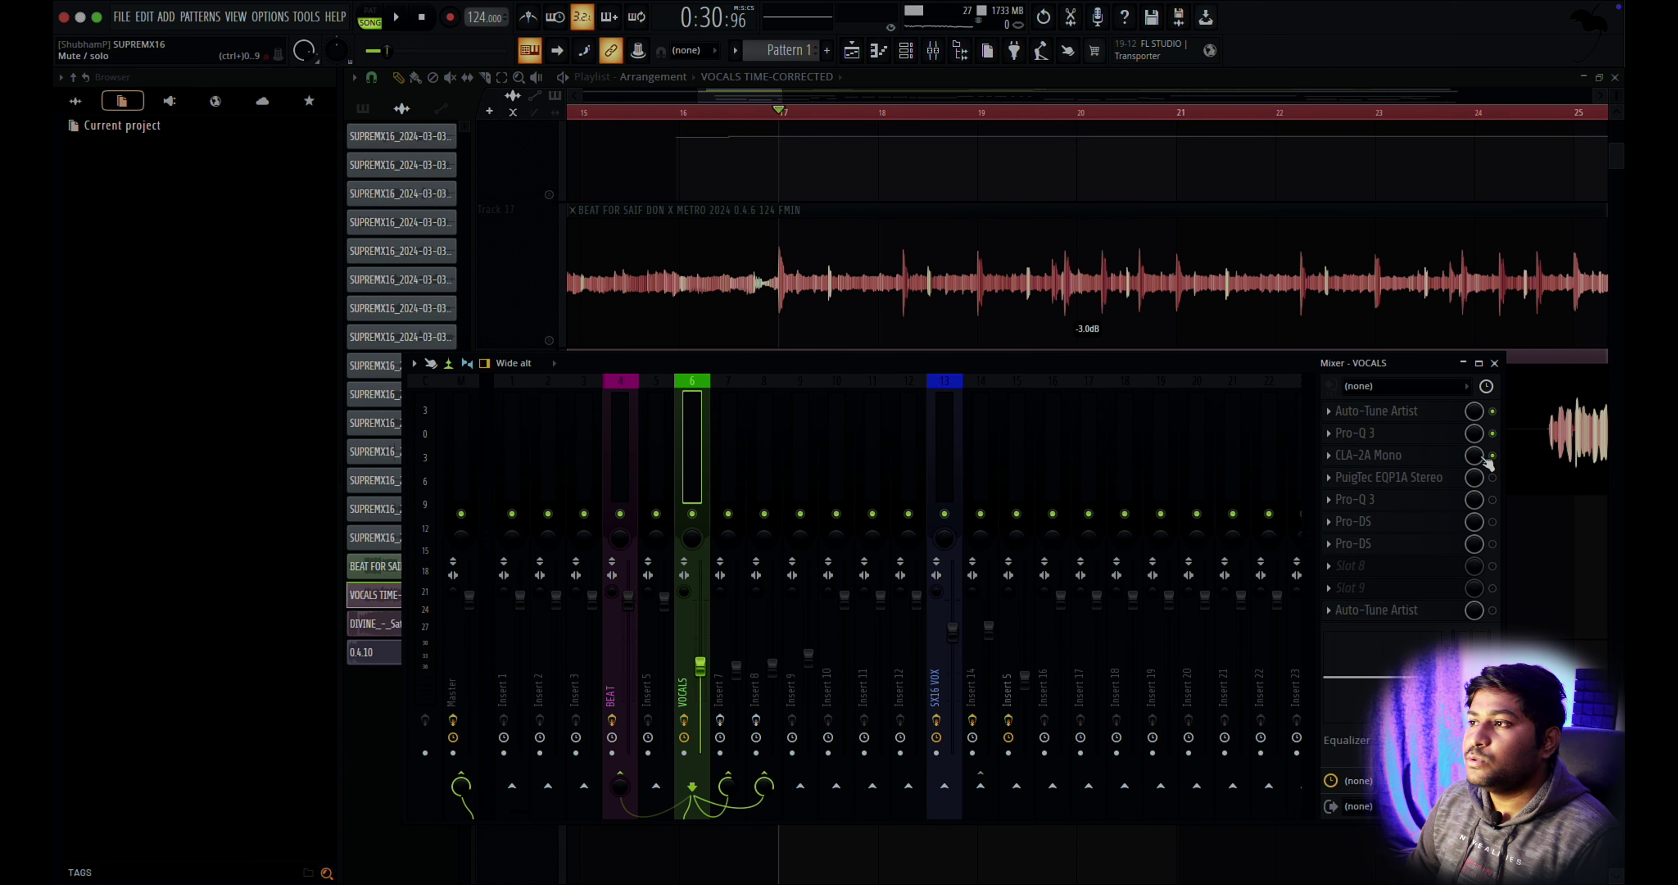
{"action": "left_click", "coordinate": [1393, 454]}
{"action": "key", "text": "space"}
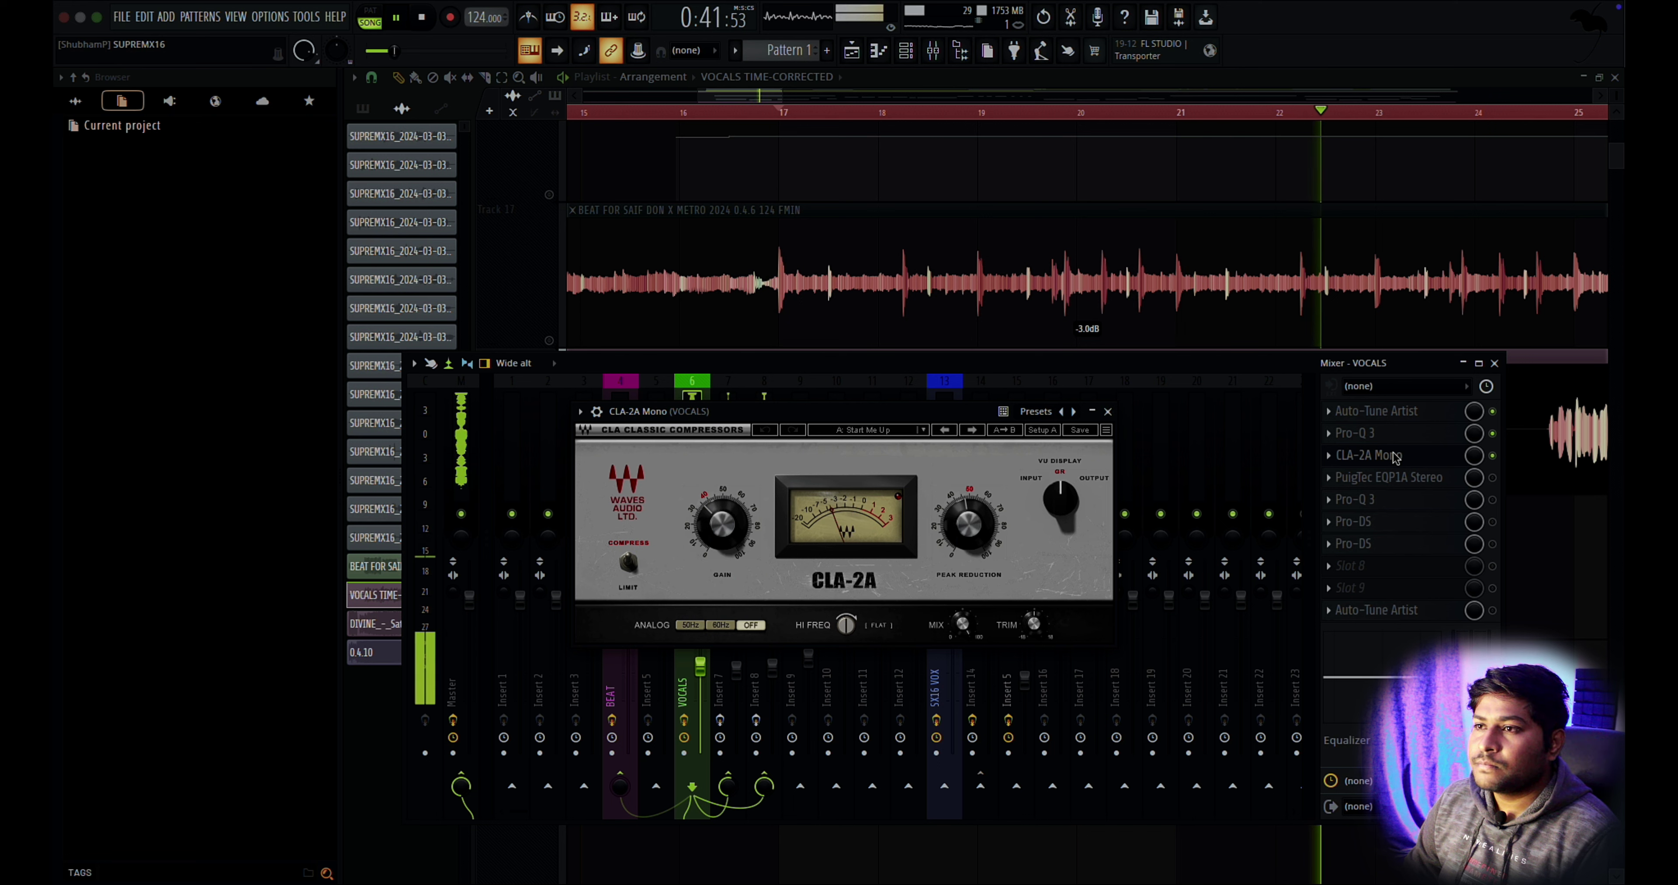
{"action": "key", "text": "space"}
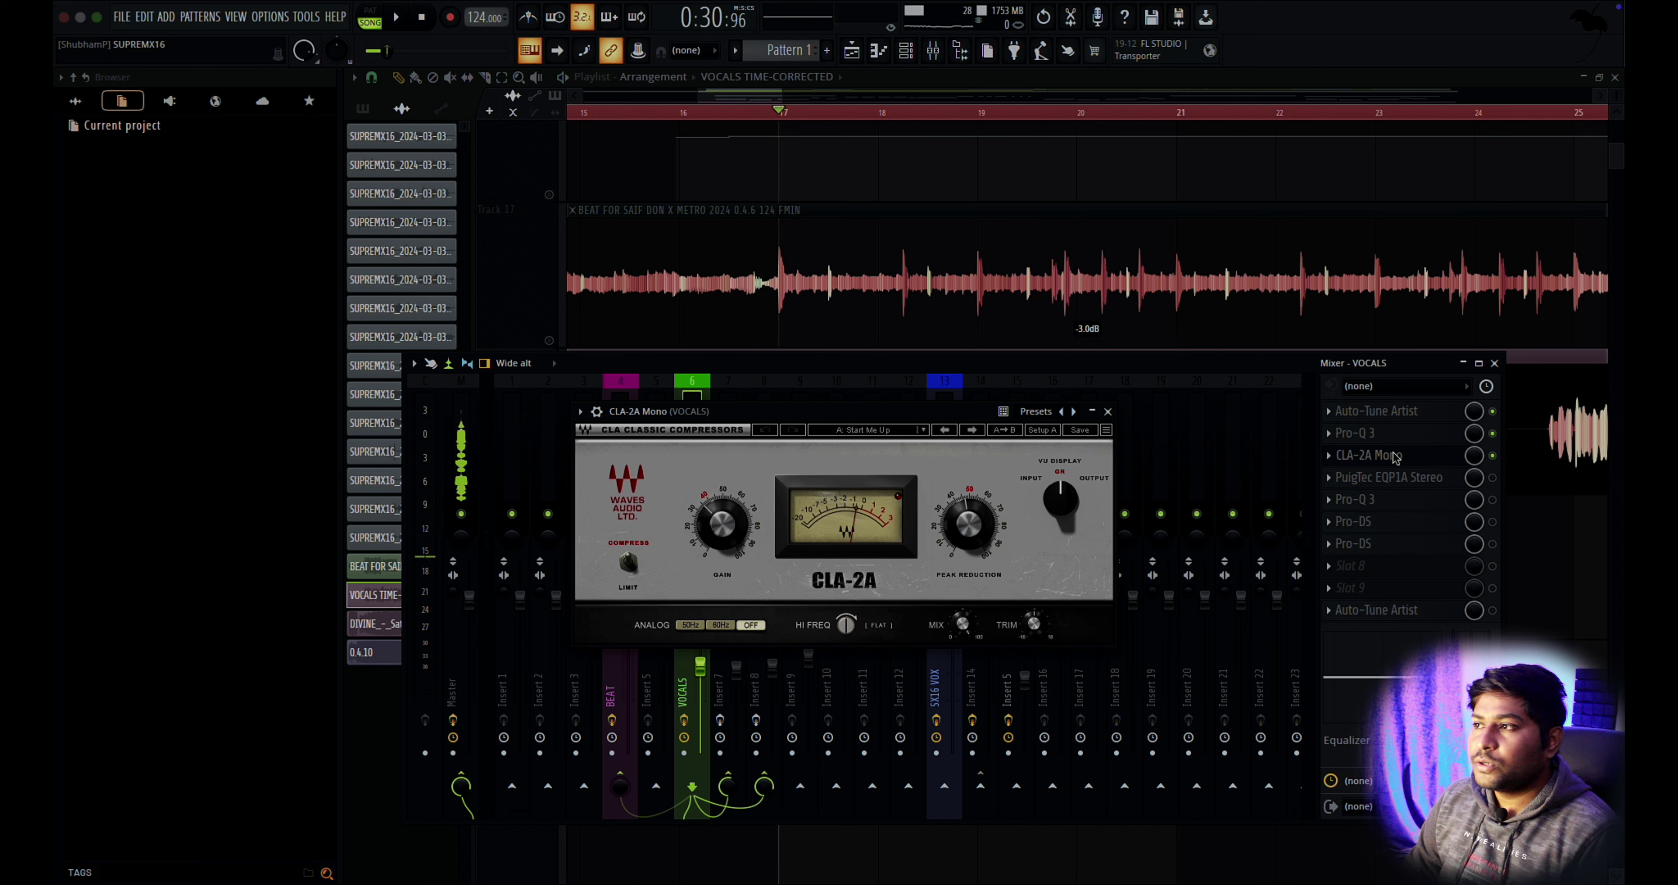
Close CLA-2A Mono, enable PuigTec EQP1A Stereo in slot 4 and audition the vocals with its settings open.
{"action": "left_click", "coordinate": [1428, 449]}
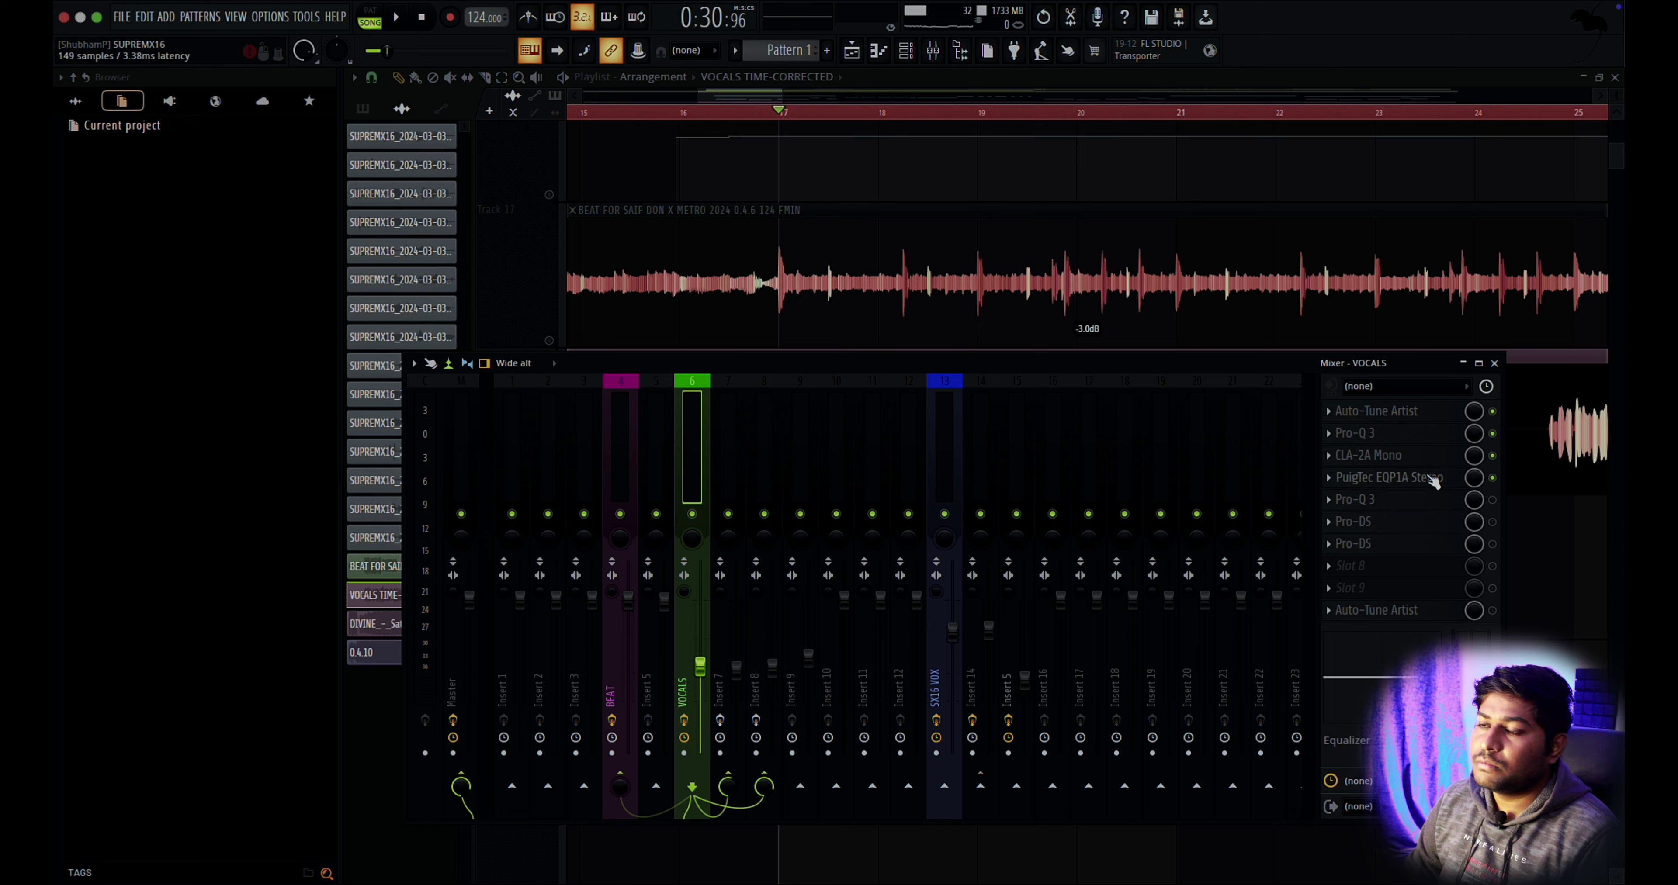
{"action": "left_click", "coordinate": [1433, 481]}
{"action": "key", "text": "space"}
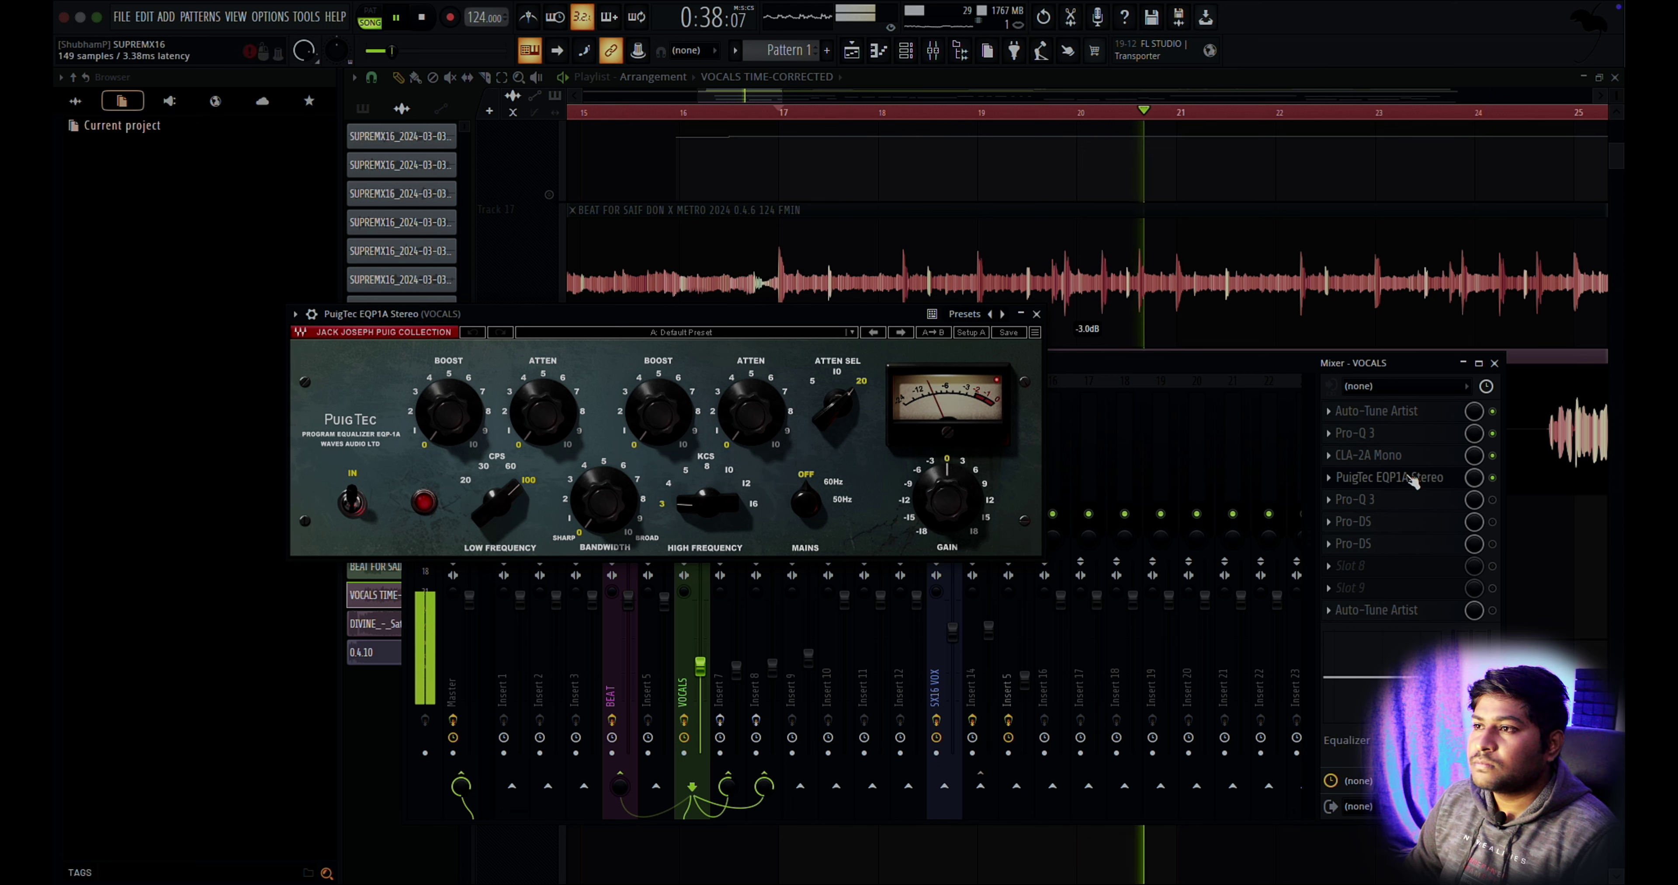
{"action": "key", "text": "space"}
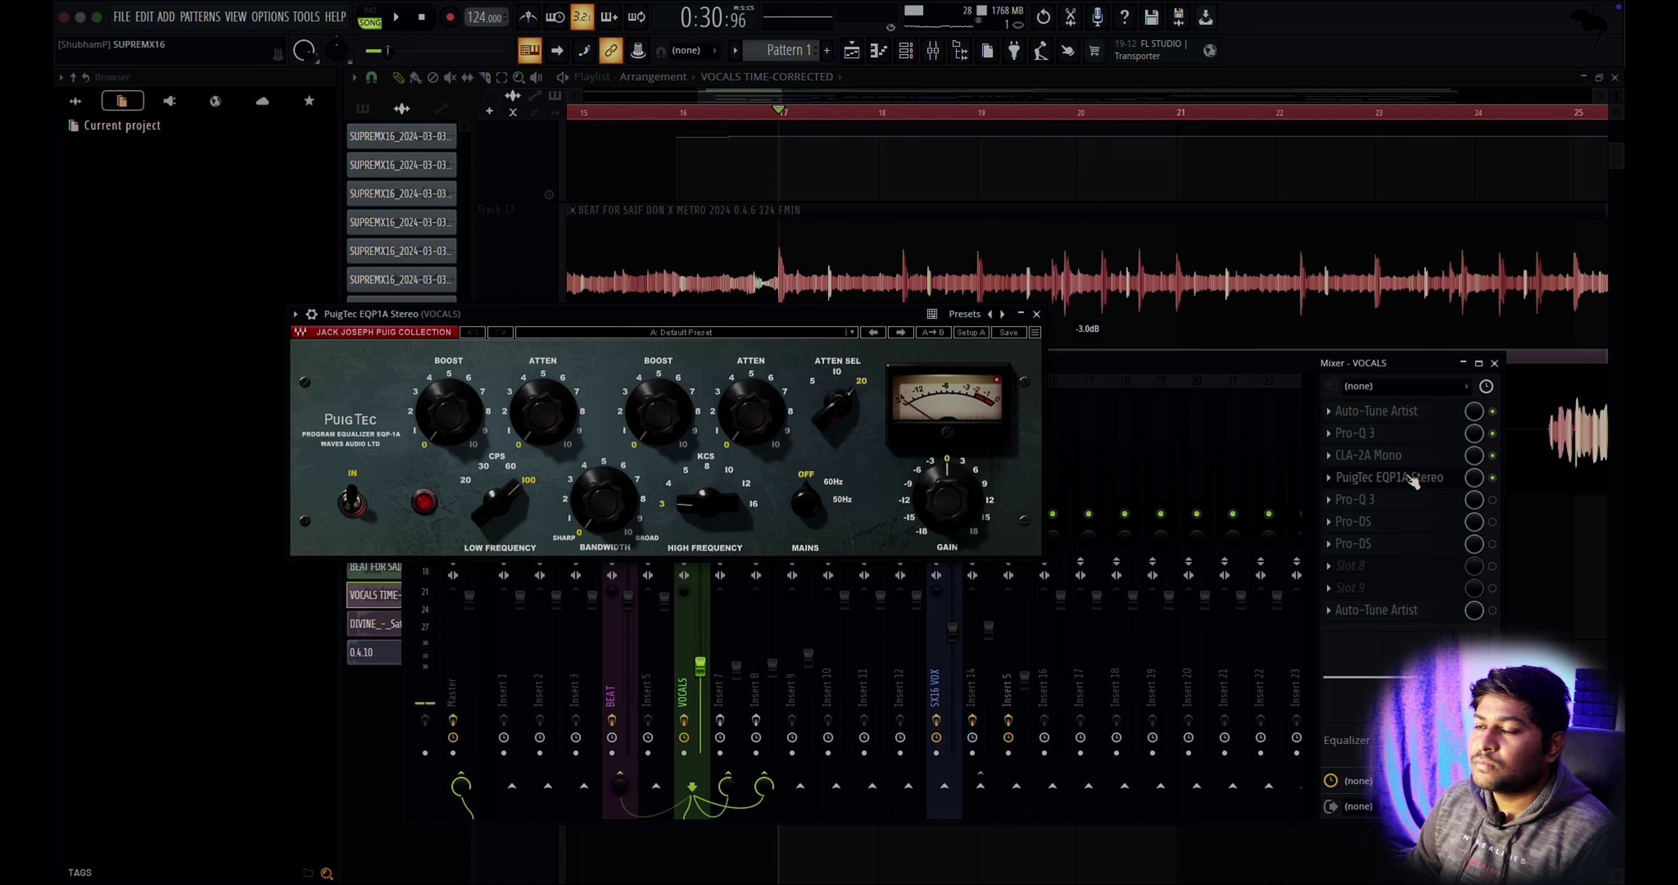
Review the slot 2 Pro-Q 3 curve, enable Pro-Q 3 in slot 5 and audition the vocals while inspecting its high-frequency boosts.
{"action": "left_click", "coordinate": [1390, 434]}
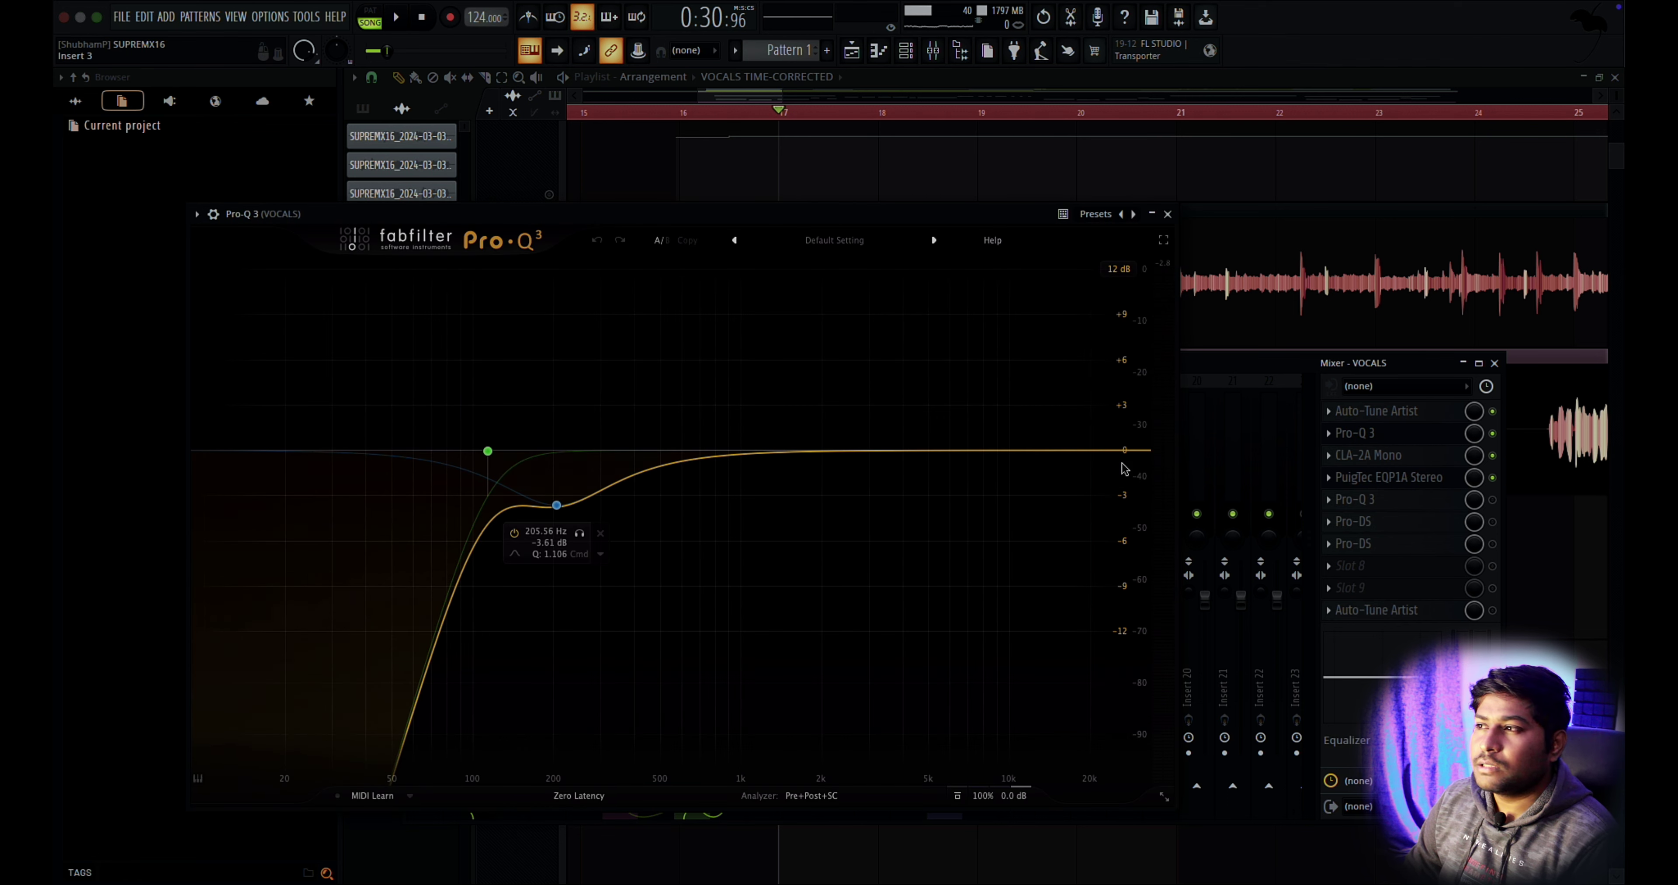
{"action": "left_click", "coordinate": [1372, 479]}
{"action": "left_click", "coordinate": [1355, 500]}
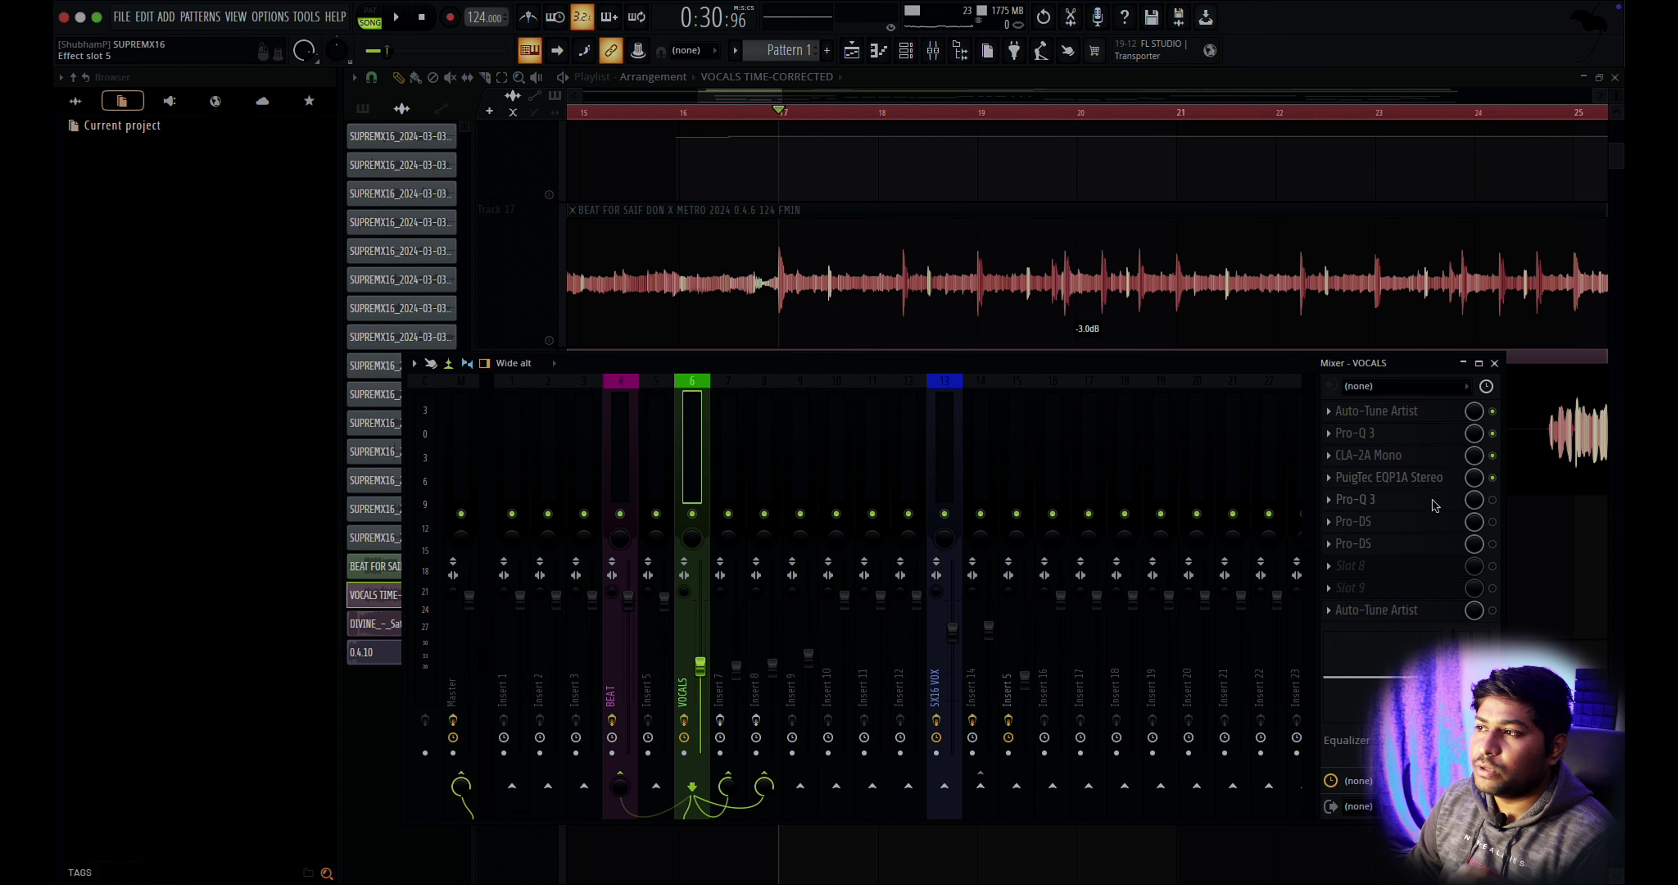
{"action": "left_click_drag", "start_coordinate": [1107, 502], "coordinate": [1176, 501]}
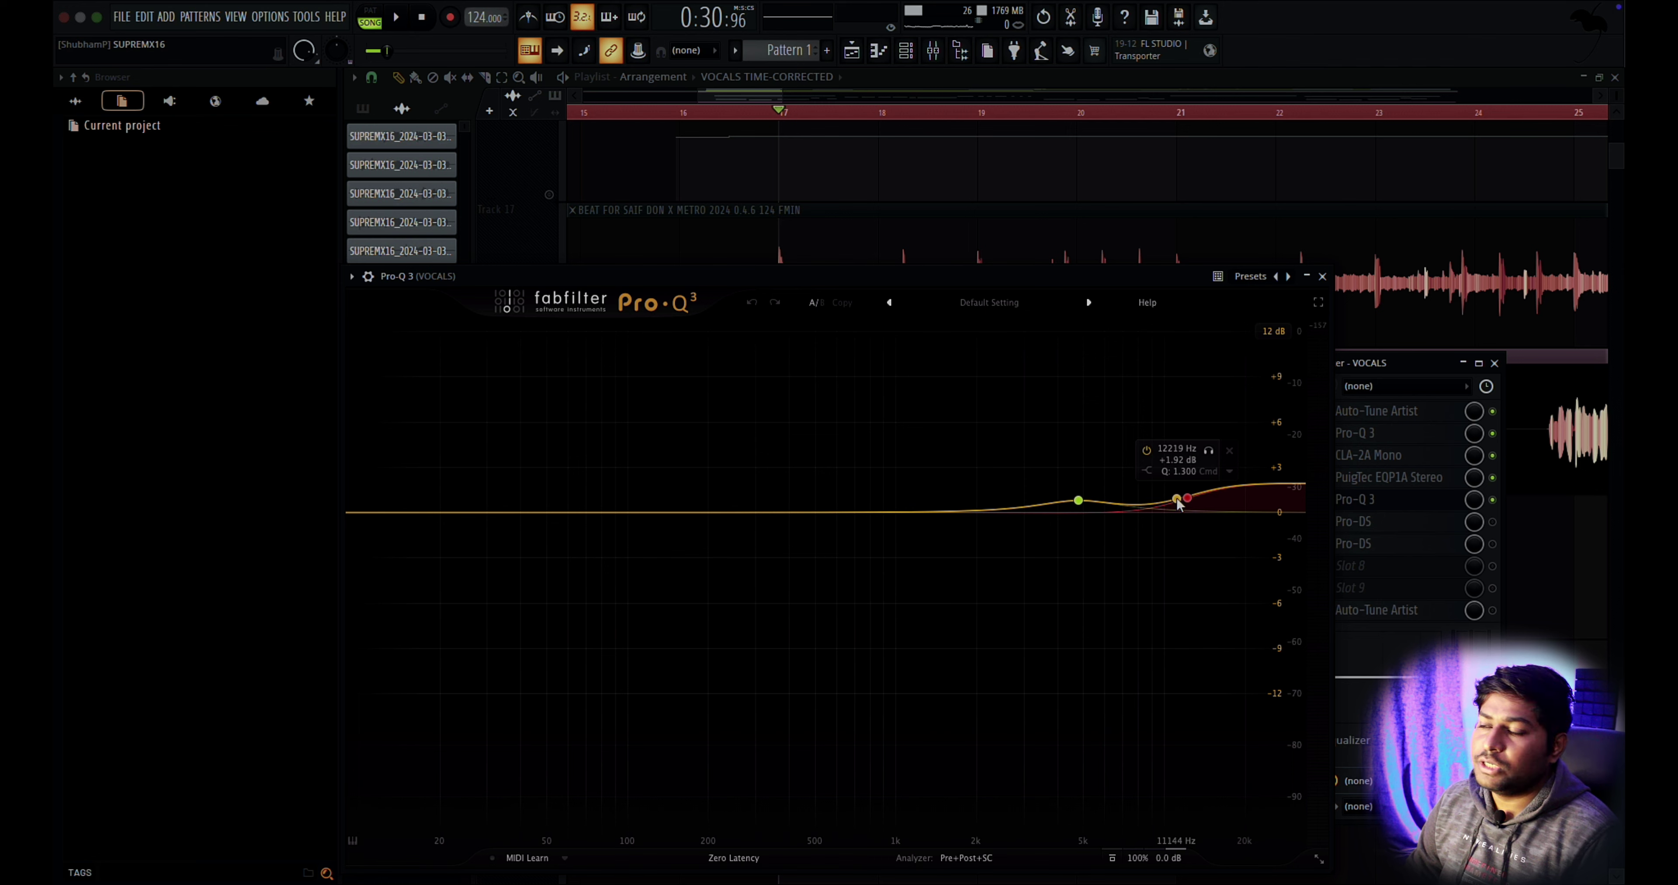
{"action": "key", "text": "space"}
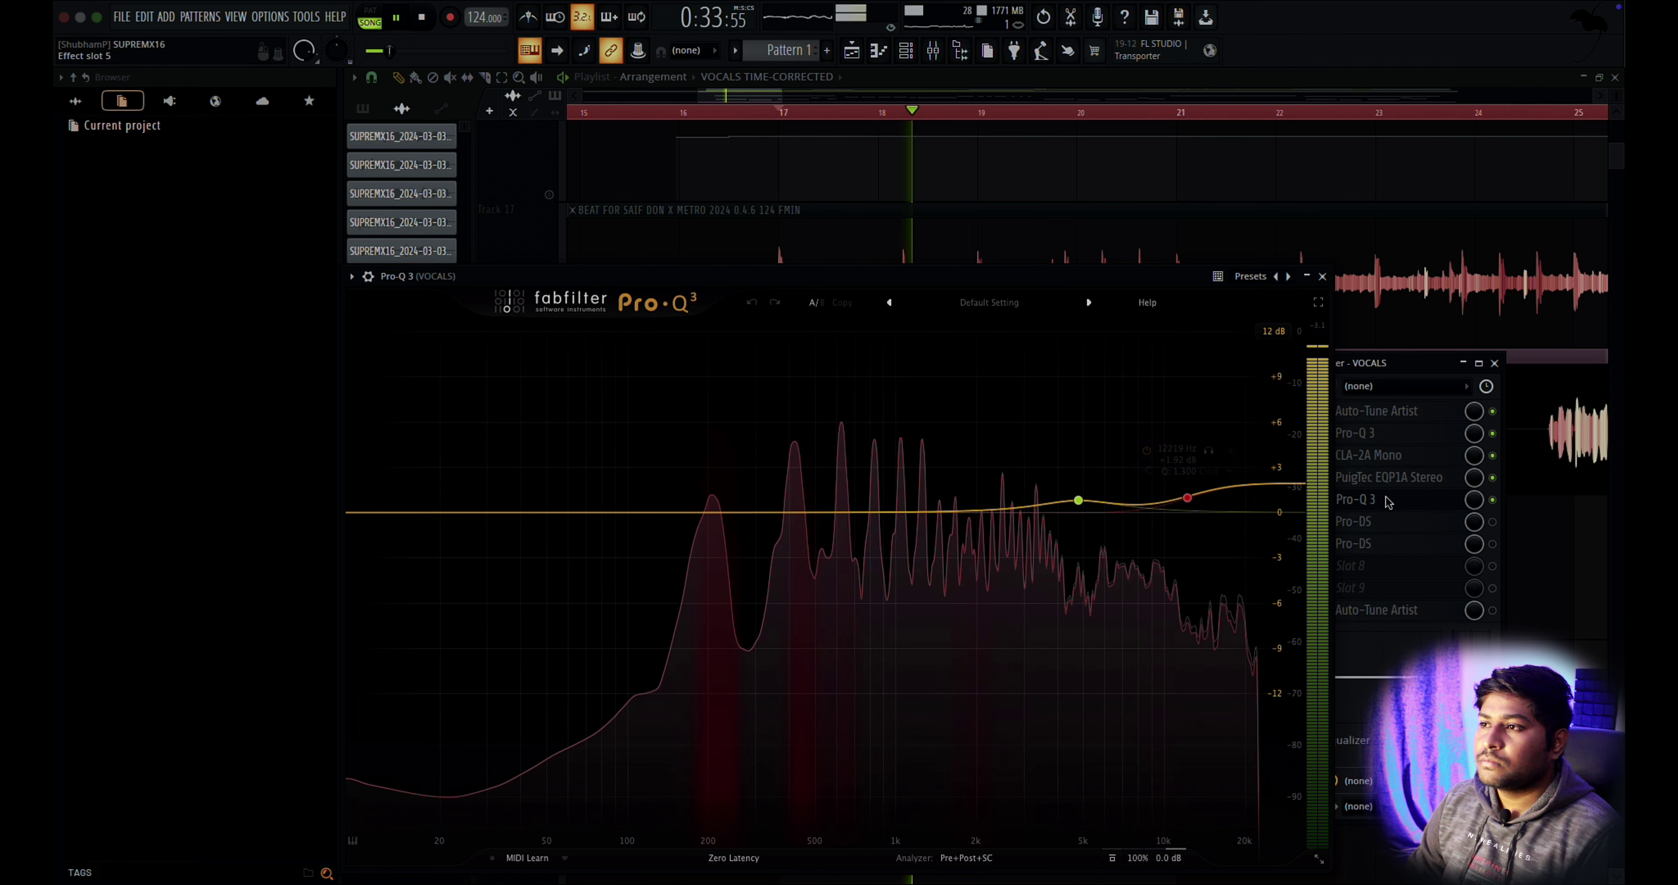
{"action": "key", "text": "space"}
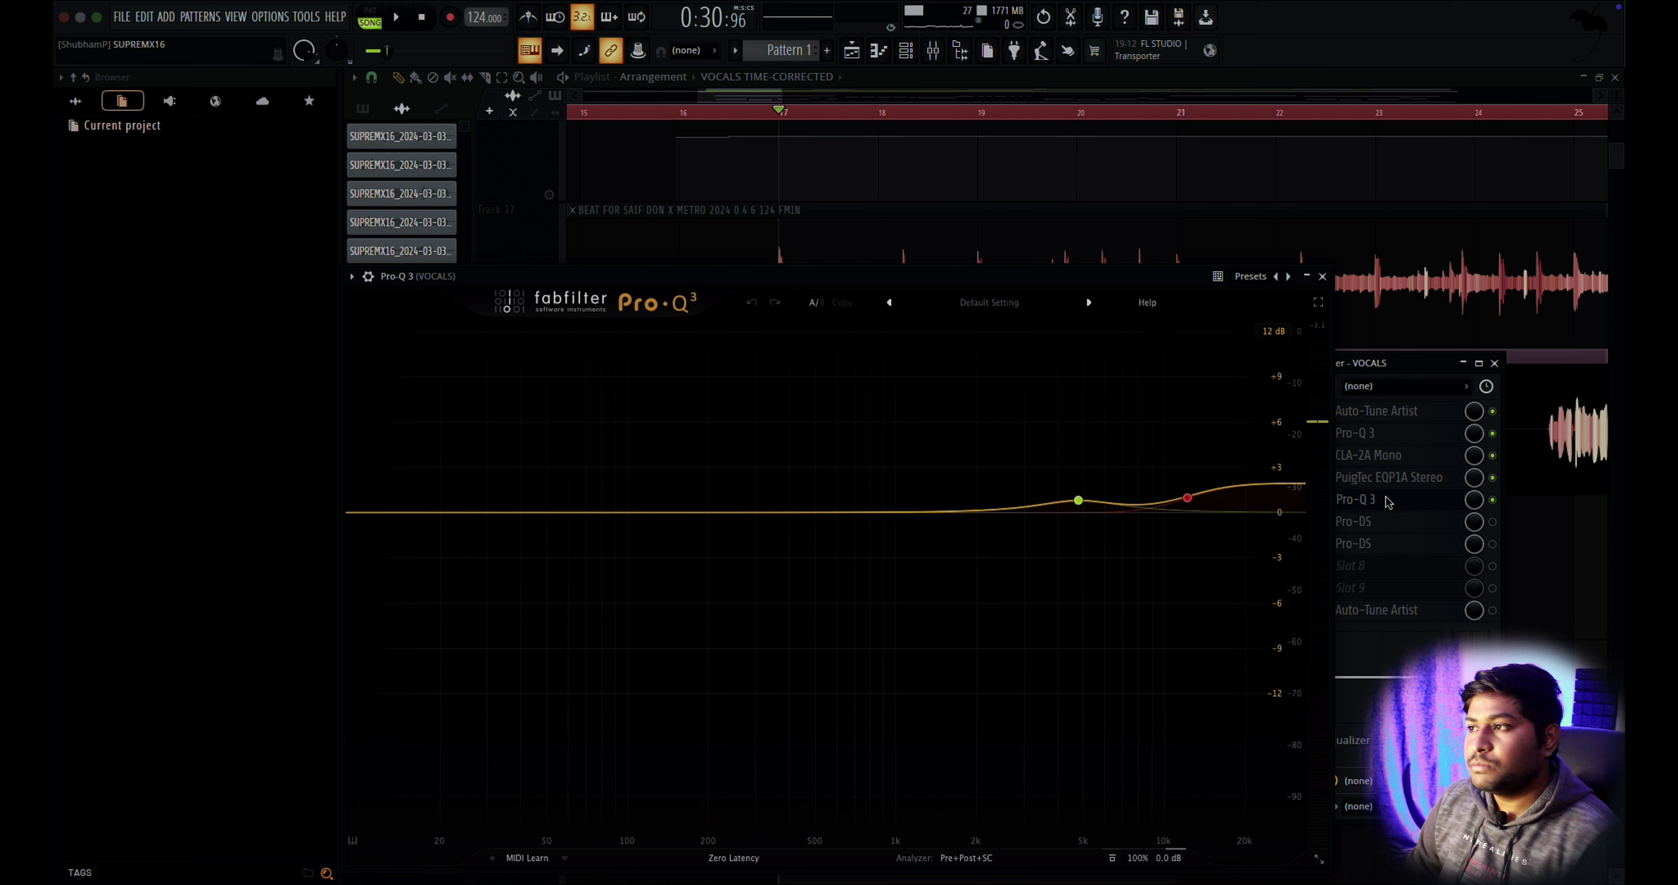
{"action": "mouse_move", "coordinate": [1236, 452]}
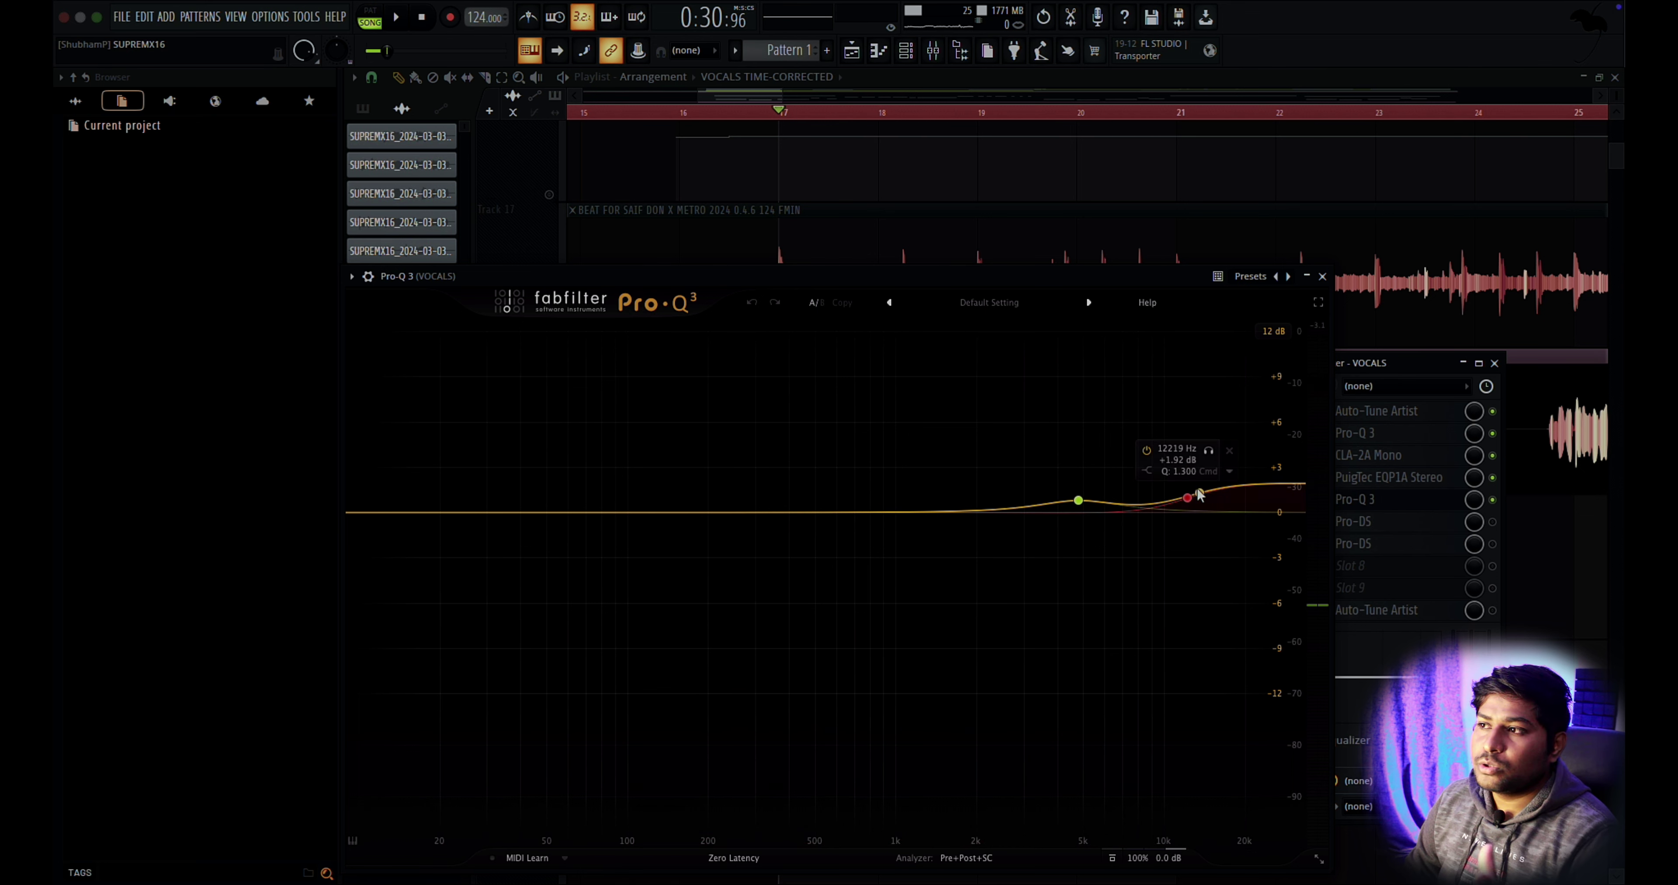
Close the slot 5 Pro-Q 3, enable the first Pro-DS in slot 6 and play the vocals with its settings open.
{"action": "left_click", "coordinate": [1411, 500]}
{"action": "key", "text": "space"}
{"action": "left_click", "coordinate": [1433, 521]}
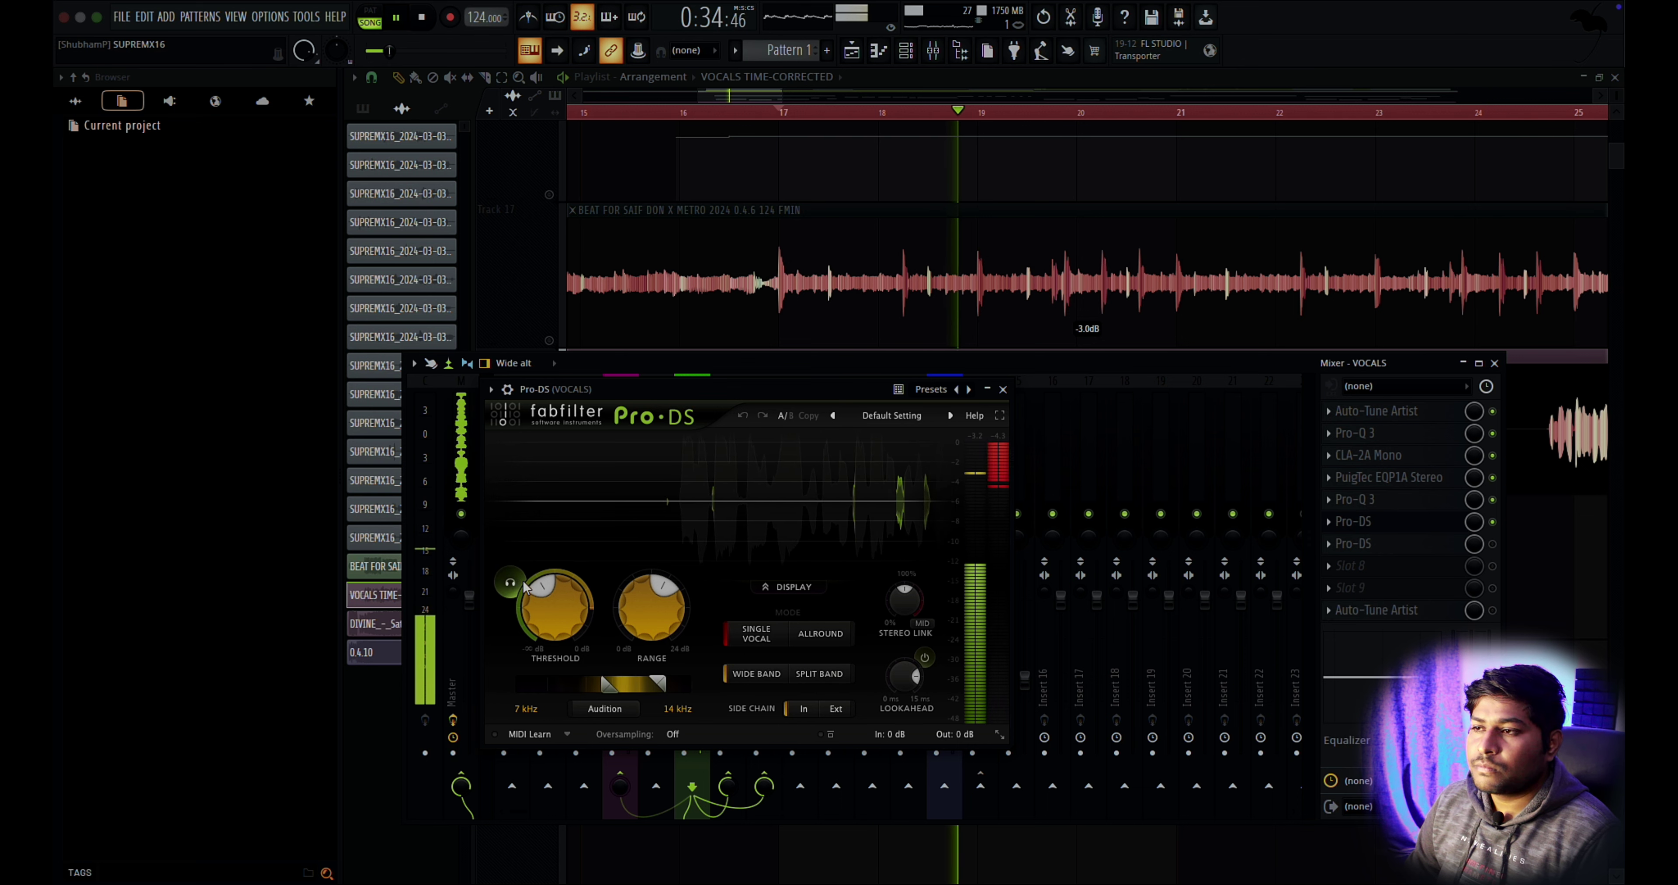
{"action": "key", "text": "space"}
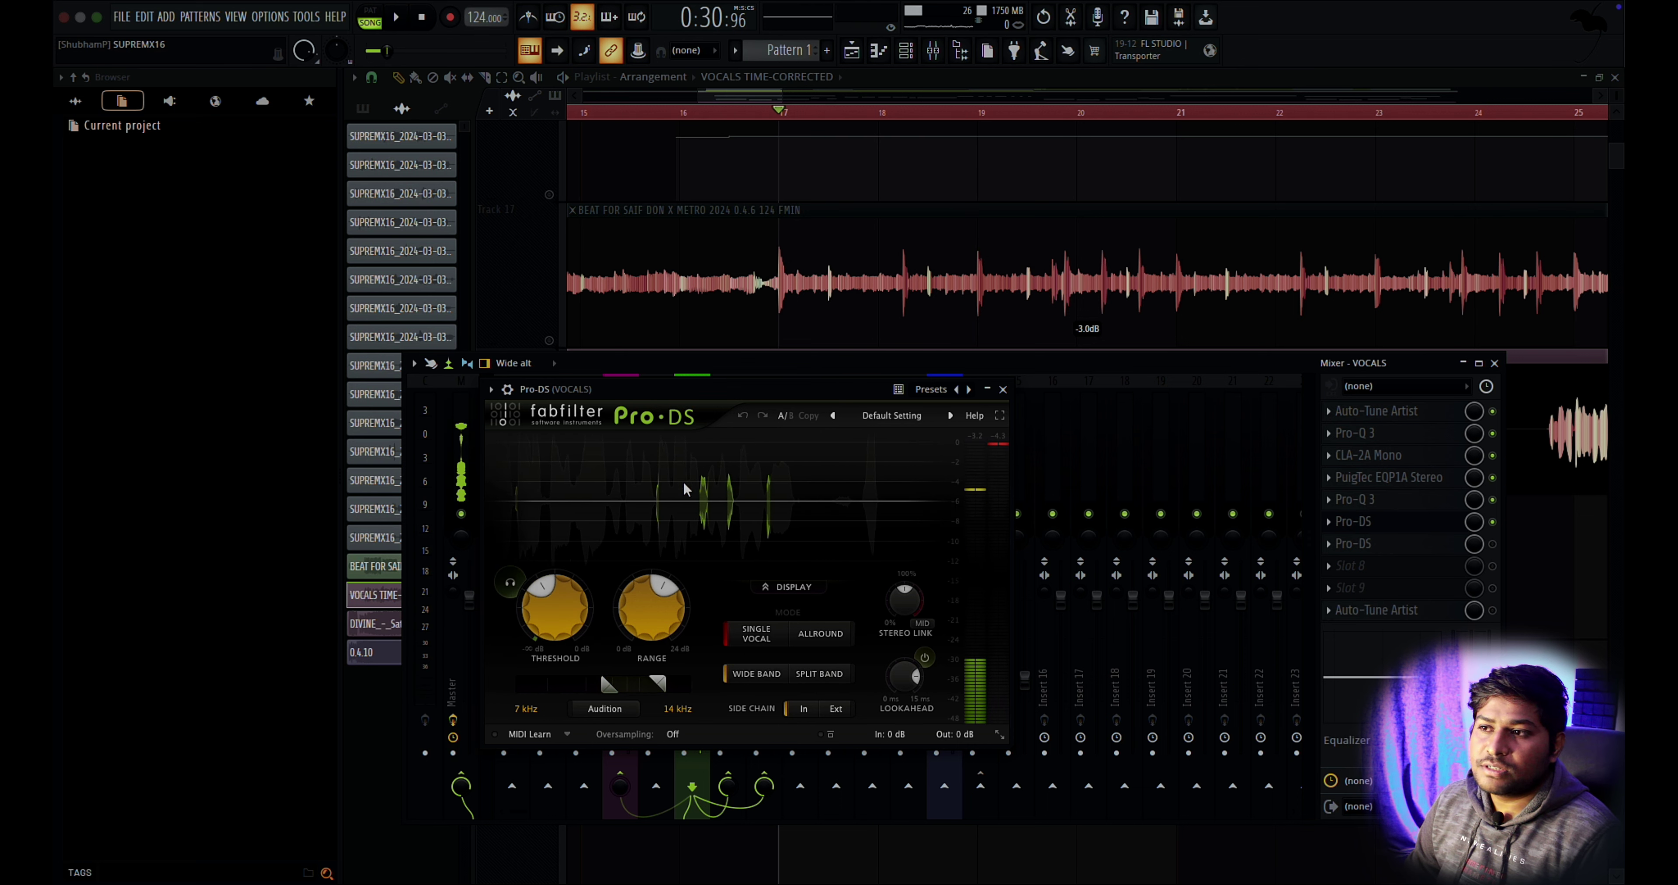
Close the first Pro-DS, enable the second Pro-DS in slot 7 and audition the vocals with its settings open.
{"action": "key", "text": "Escape"}
{"action": "left_click", "coordinate": [1493, 544]}
{"action": "left_click", "coordinate": [1438, 544]}
{"action": "key", "text": "space"}
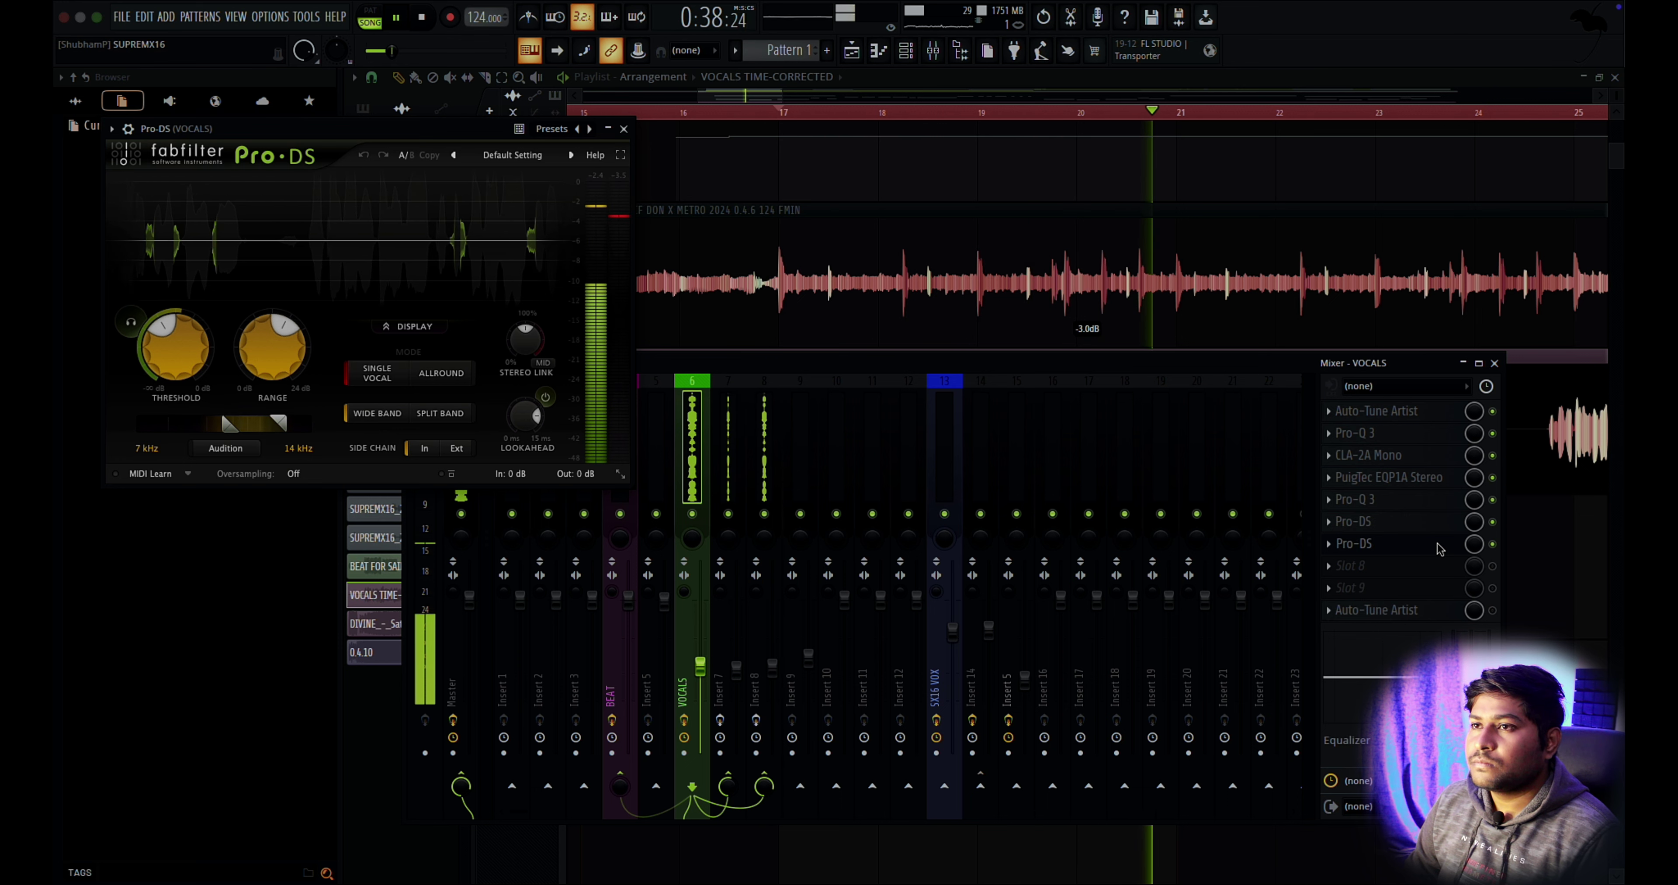
{"action": "key", "text": "space"}
Enable Auto-Tune Artist in slot 10, view the first Pro-DS, and play the vocals with the slot 10 Auto-Tune Artist open.
{"action": "left_click", "coordinate": [1492, 610]}
{"action": "left_click", "coordinate": [1398, 523]}
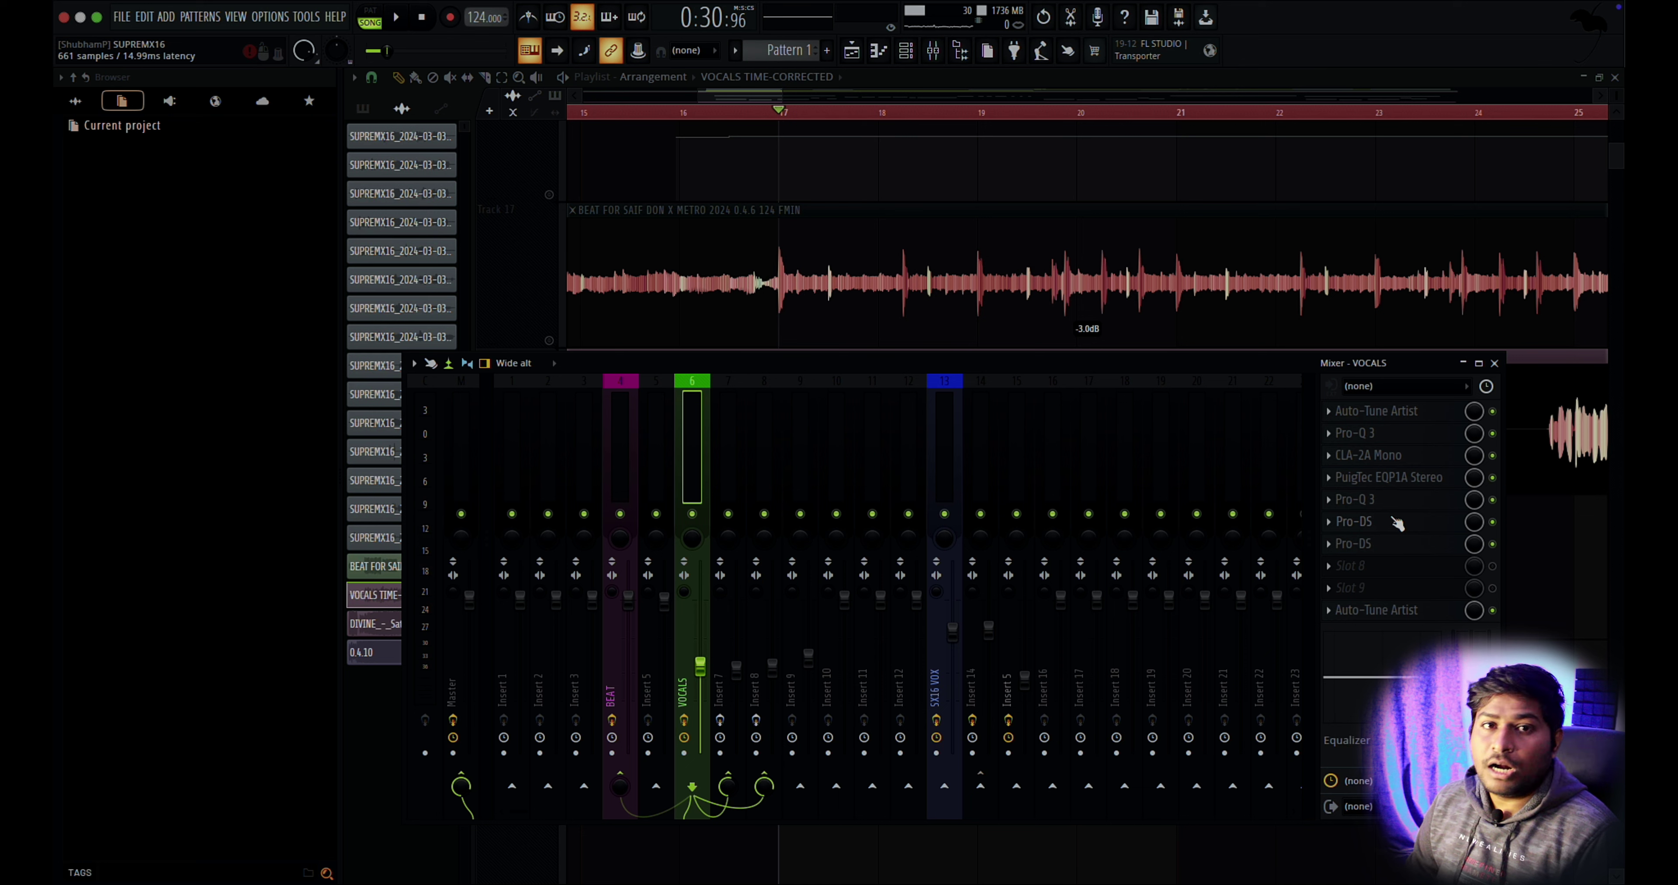
{"action": "left_click", "coordinate": [1393, 522]}
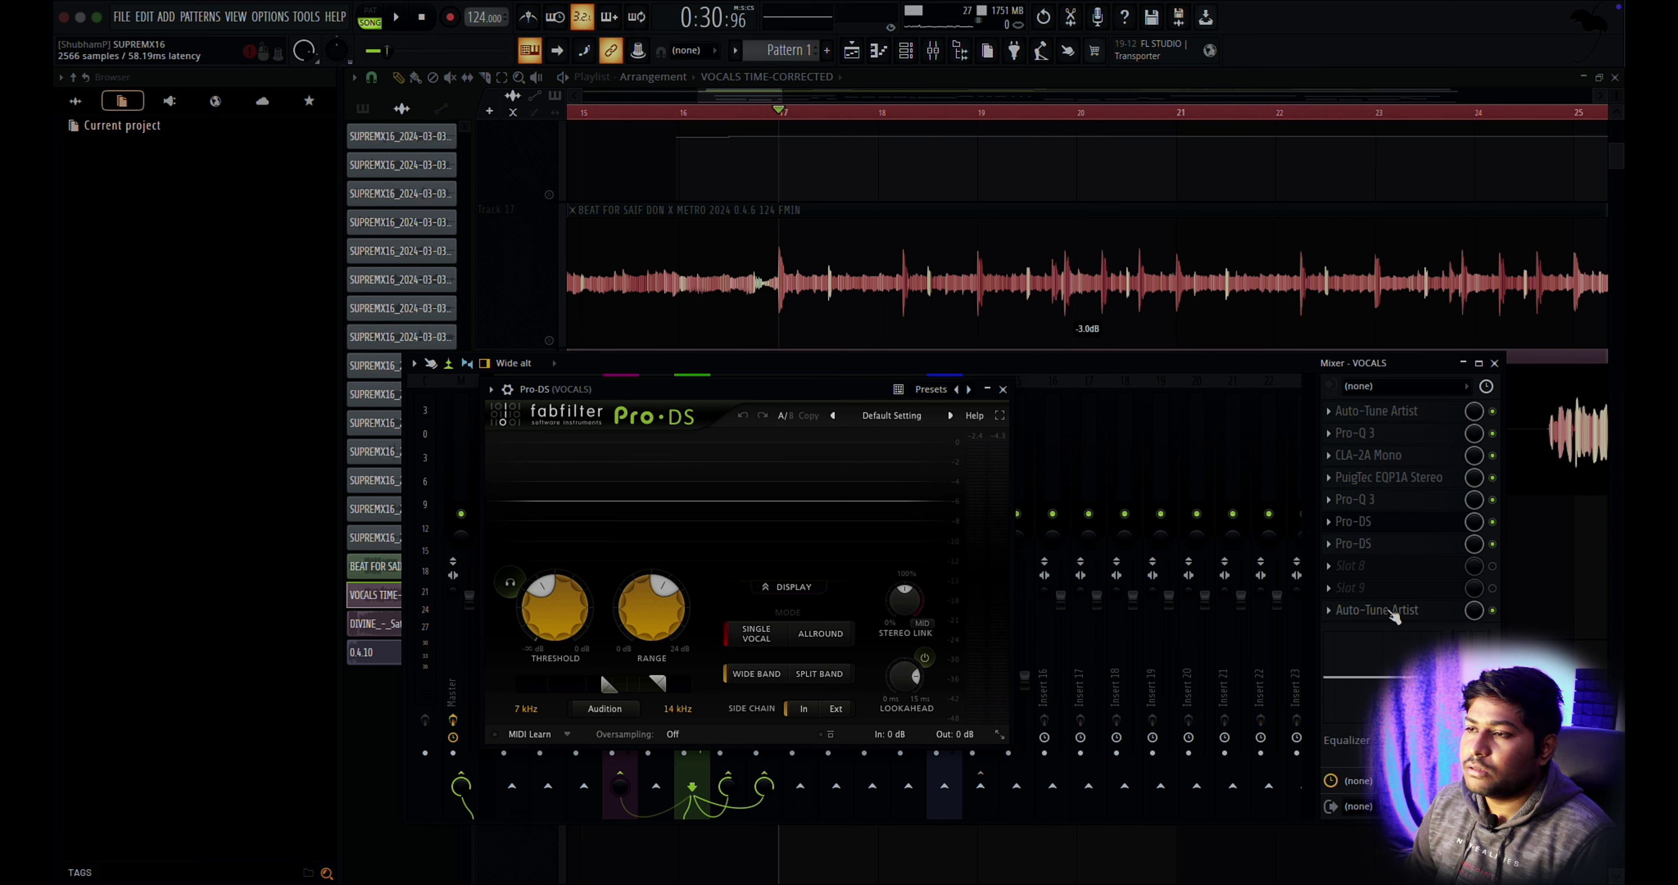
{"action": "left_click", "coordinate": [1379, 611]}
{"action": "key", "text": "space"}
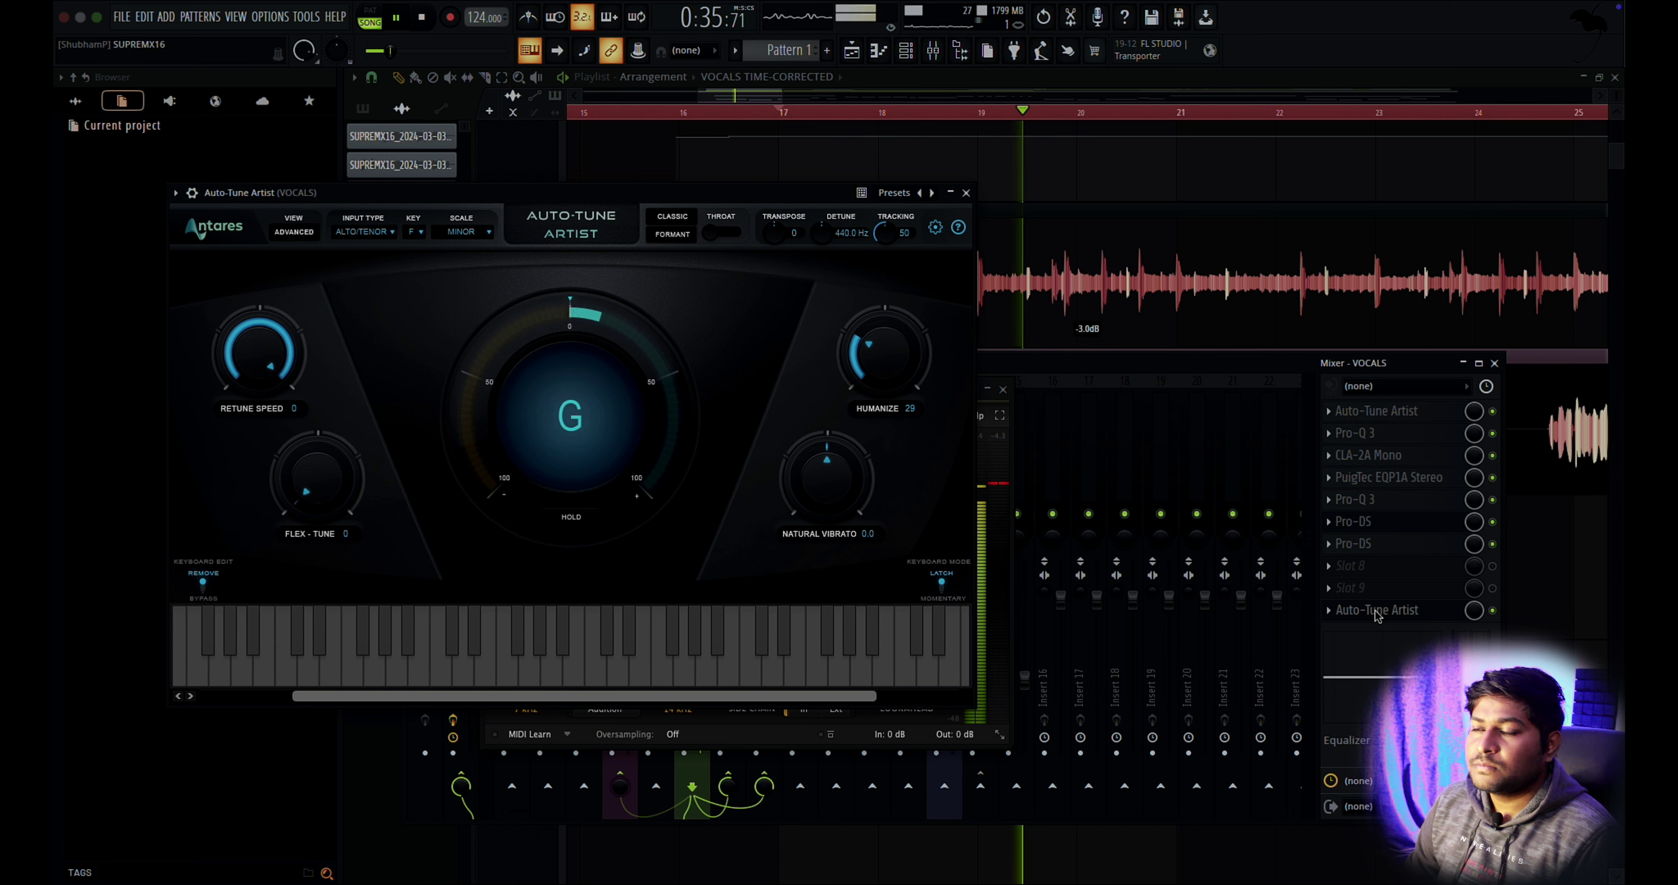
Review the Pro-DS and slot 5 Pro-Q 3 settings while the full vocal chain plays.
{"action": "left_click", "coordinate": [1378, 543]}
{"action": "left_click", "coordinate": [1378, 544]}
{"action": "left_click", "coordinate": [1384, 500]}
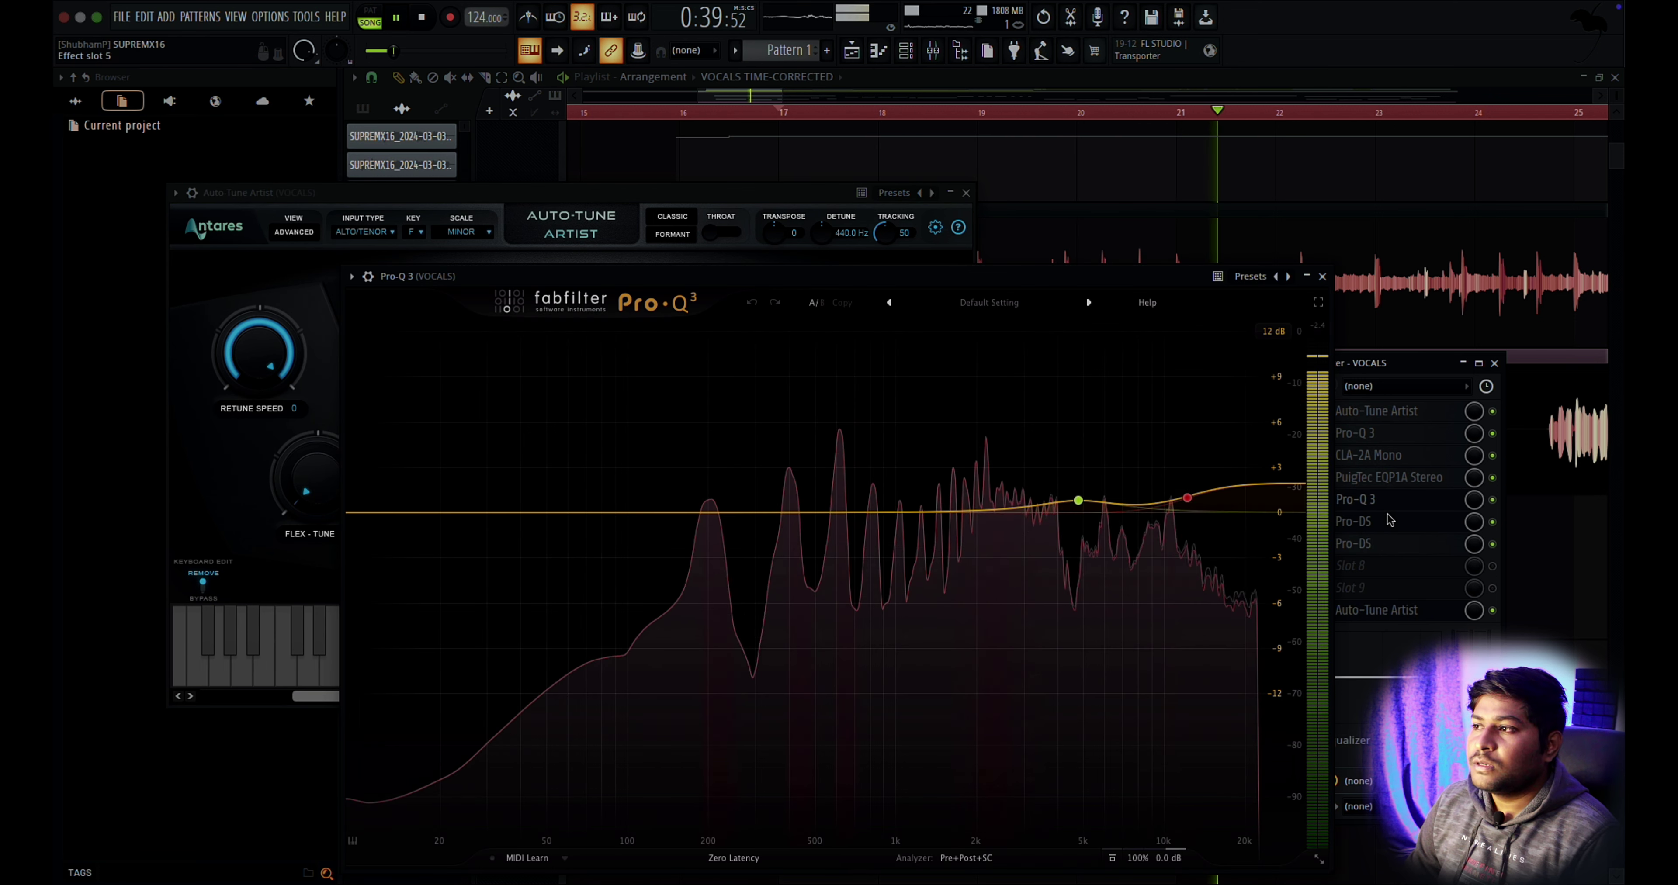
{"action": "left_click", "coordinate": [1386, 529]}
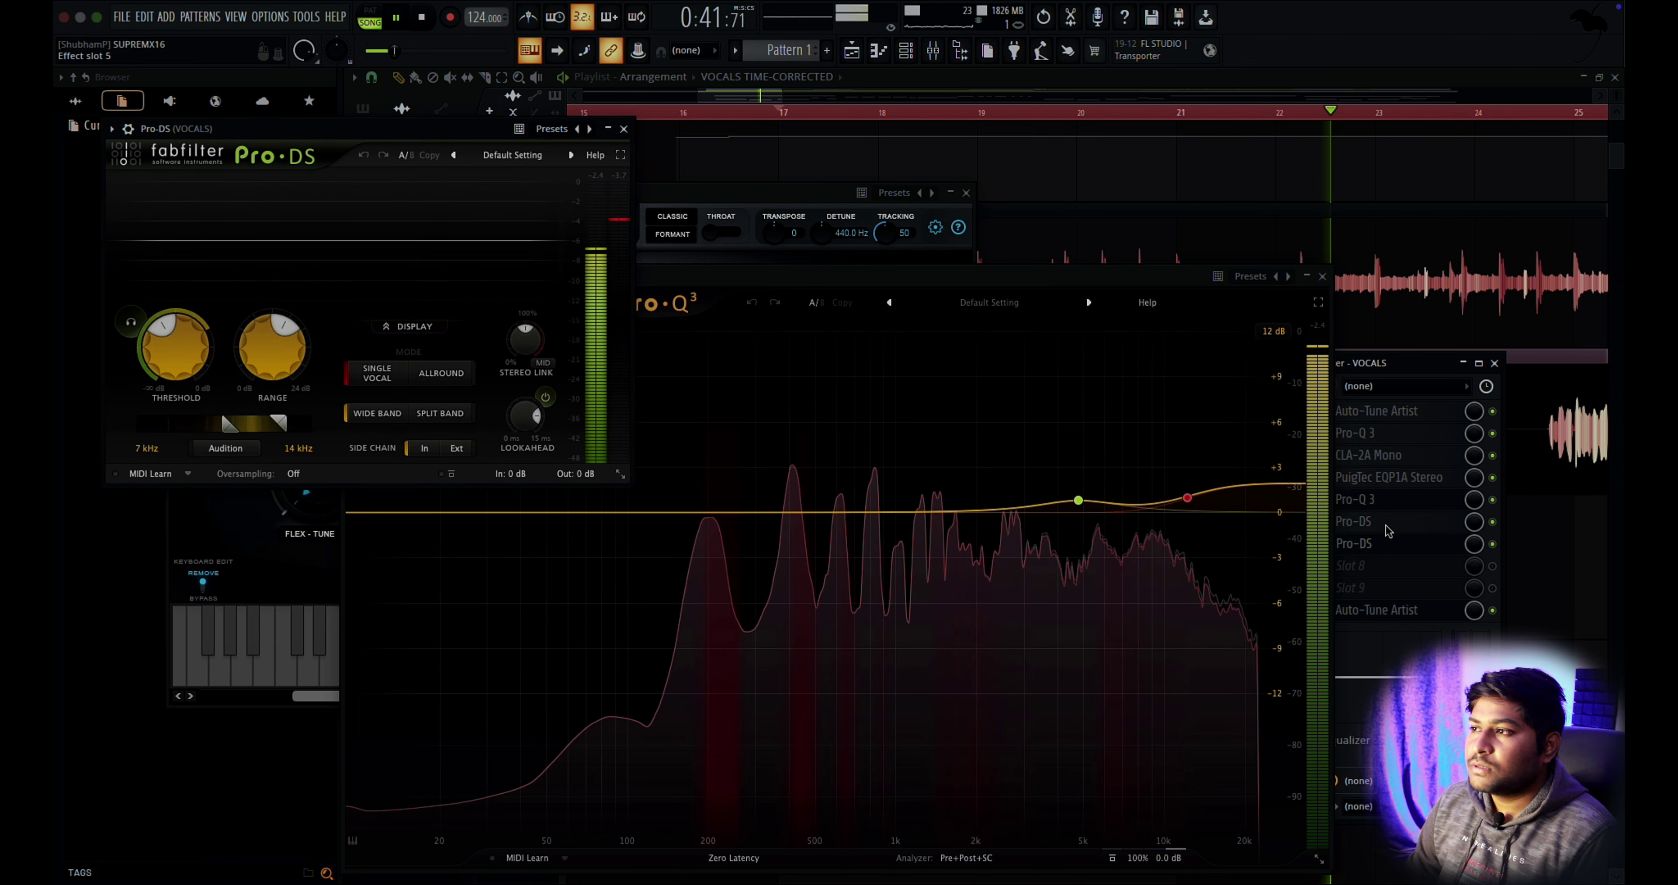
{"action": "left_click", "coordinate": [1383, 543]}
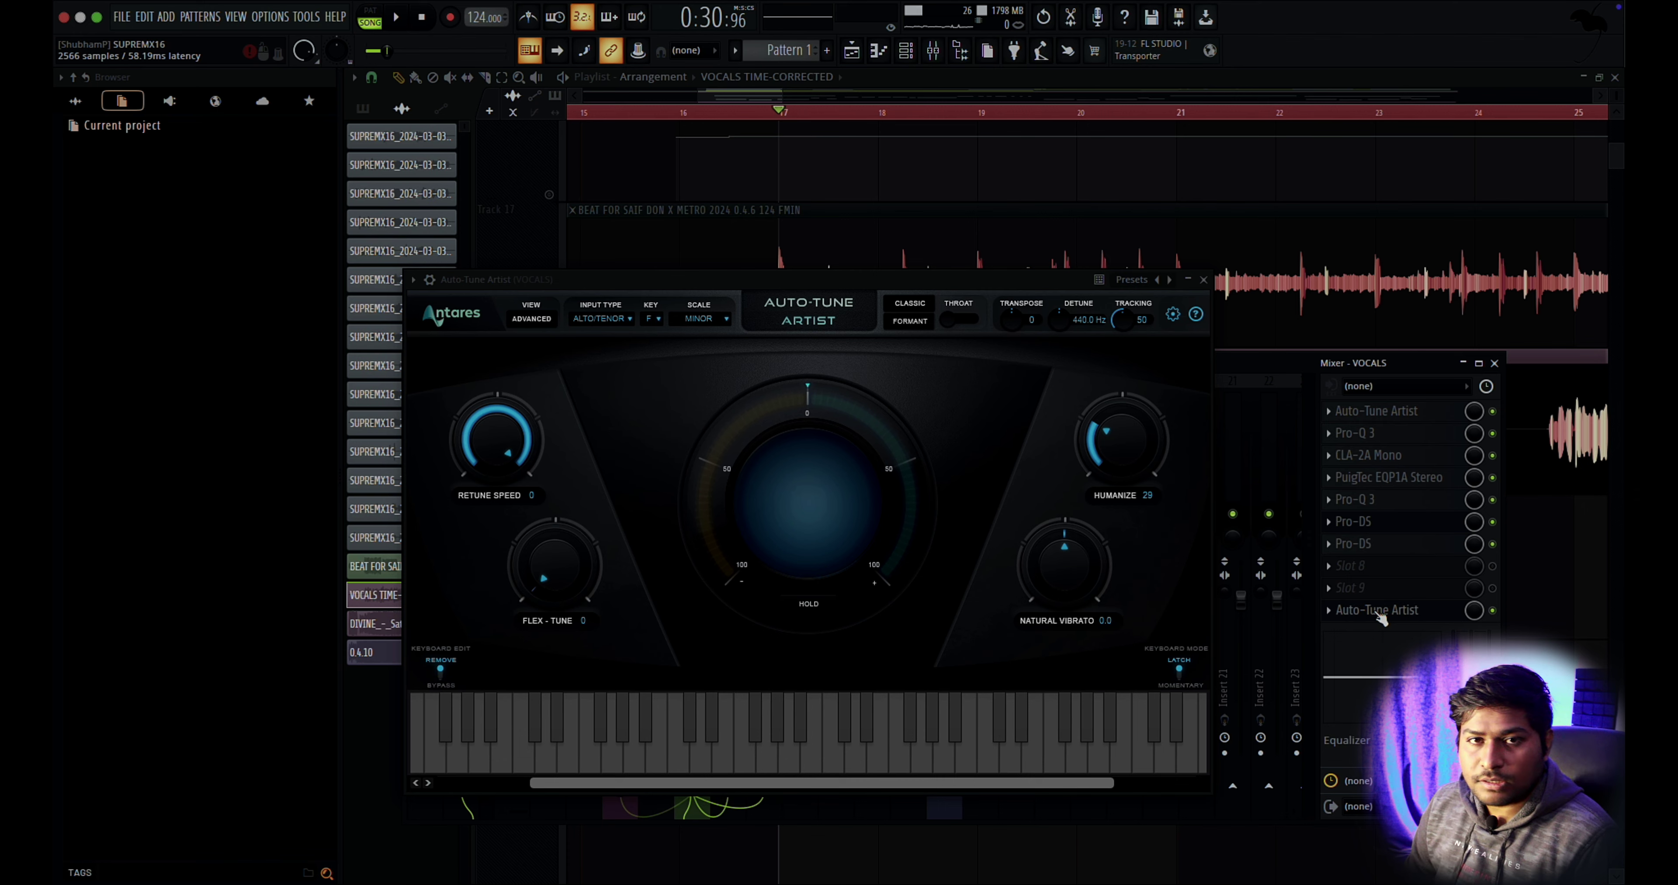
Solo Track 17 in the playlist, then inspect the ValhallaVintageVerb settings on mixer Insert 7 and close the plugin.
{"action": "right_click", "coordinate": [1531, 605]}
{"action": "right_click", "coordinate": [550, 341]}
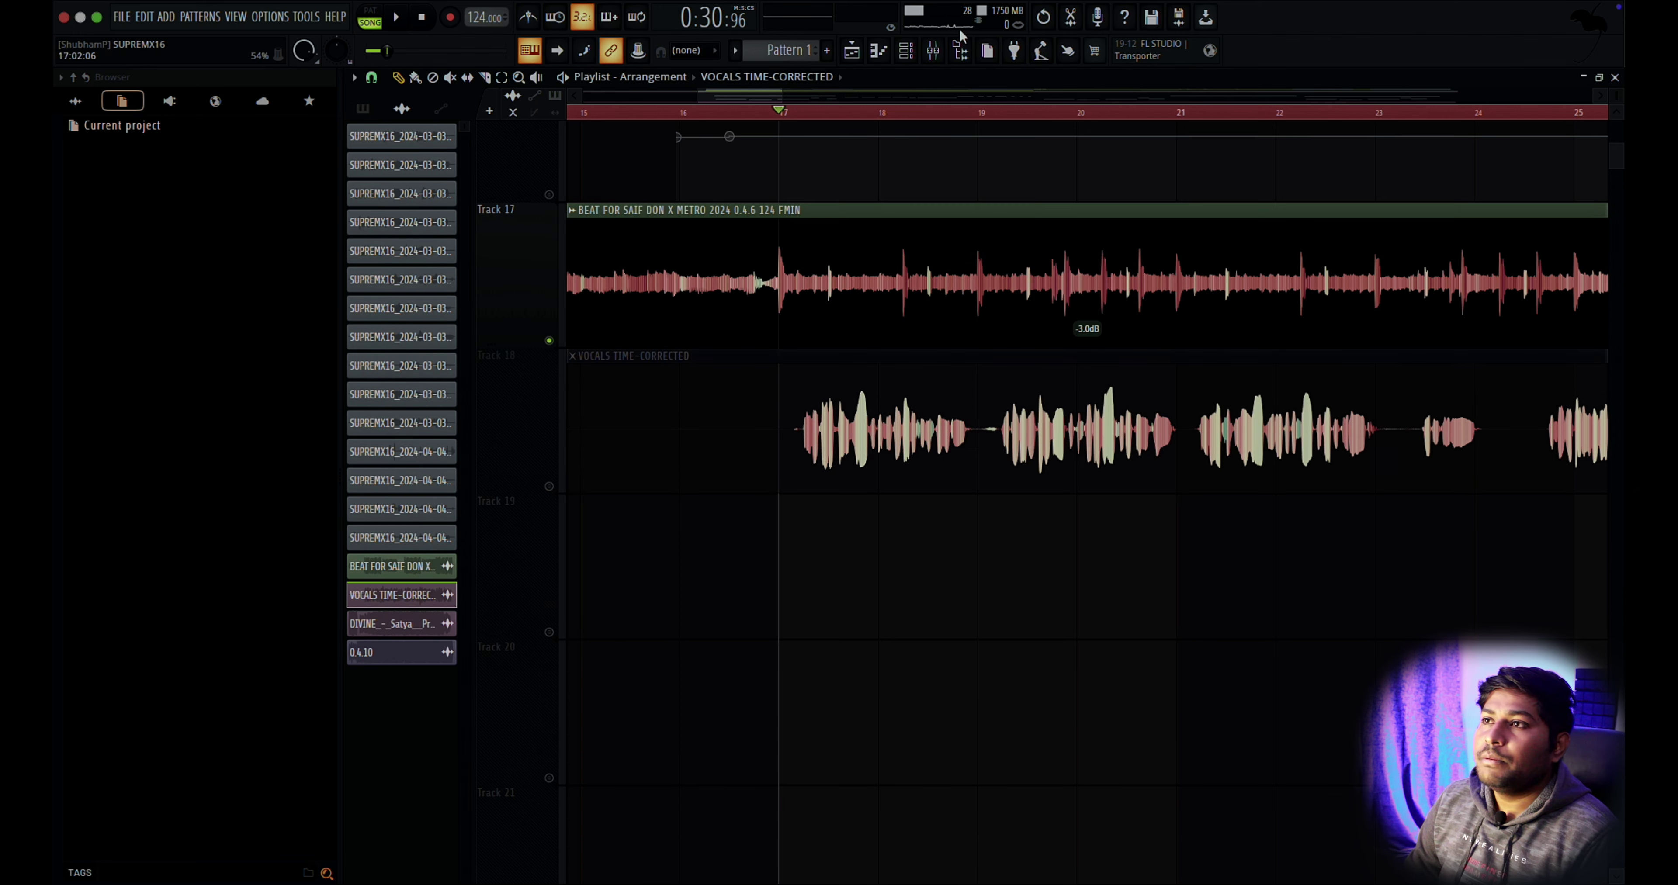
{"action": "left_click", "coordinate": [951, 45]}
{"action": "left_click", "coordinate": [736, 475]}
{"action": "left_click", "coordinate": [1410, 411]}
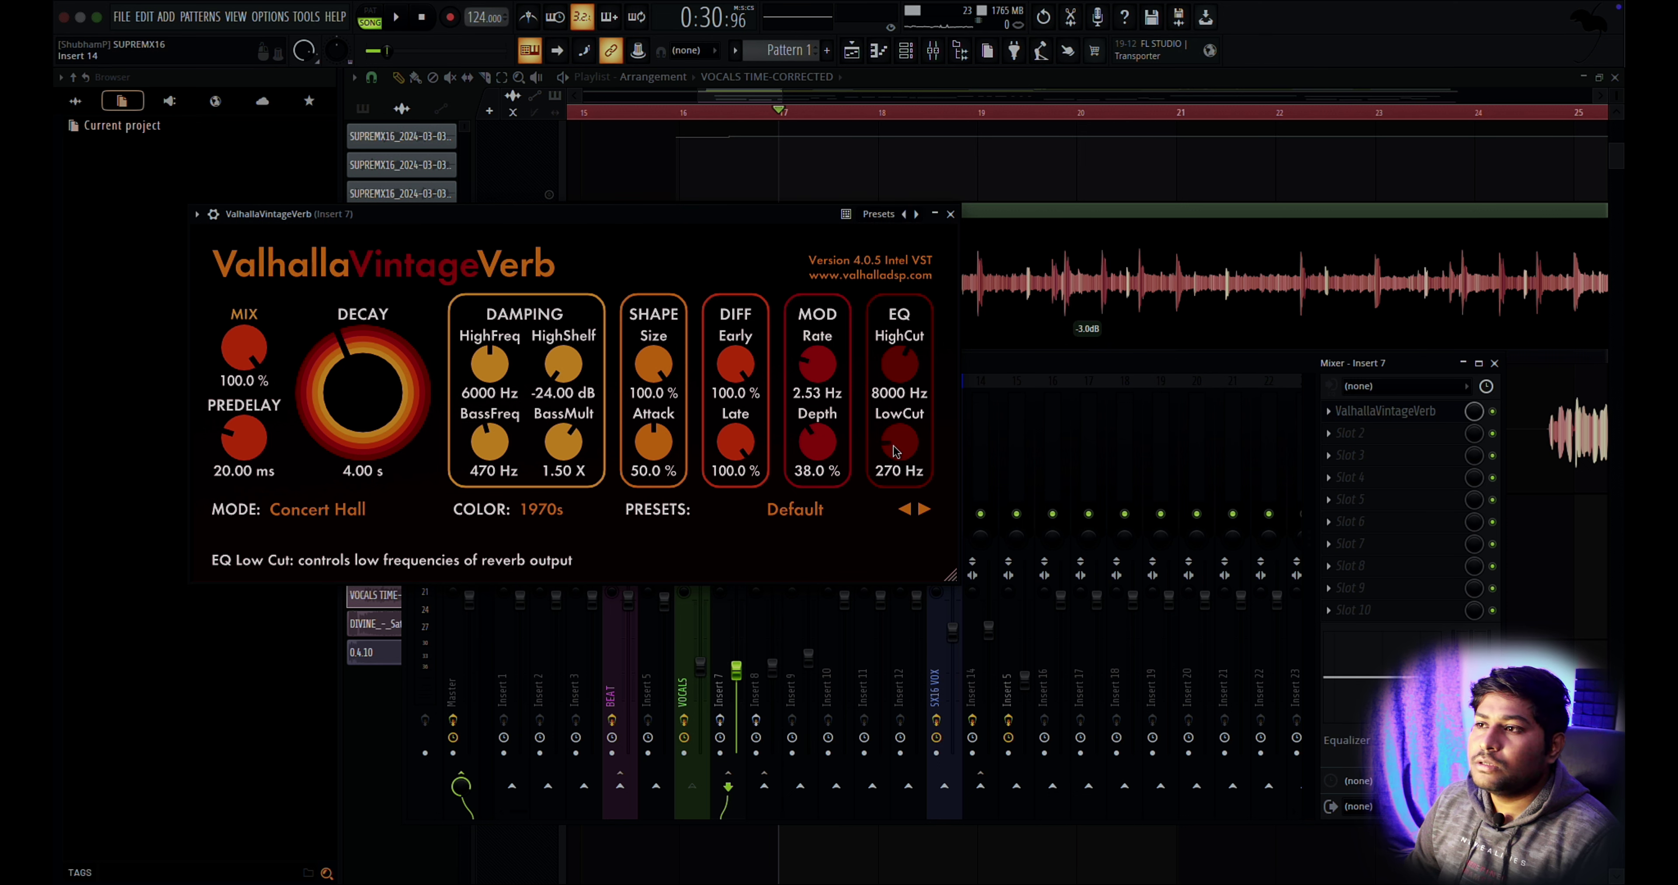
{"action": "left_click", "coordinate": [1368, 409]}
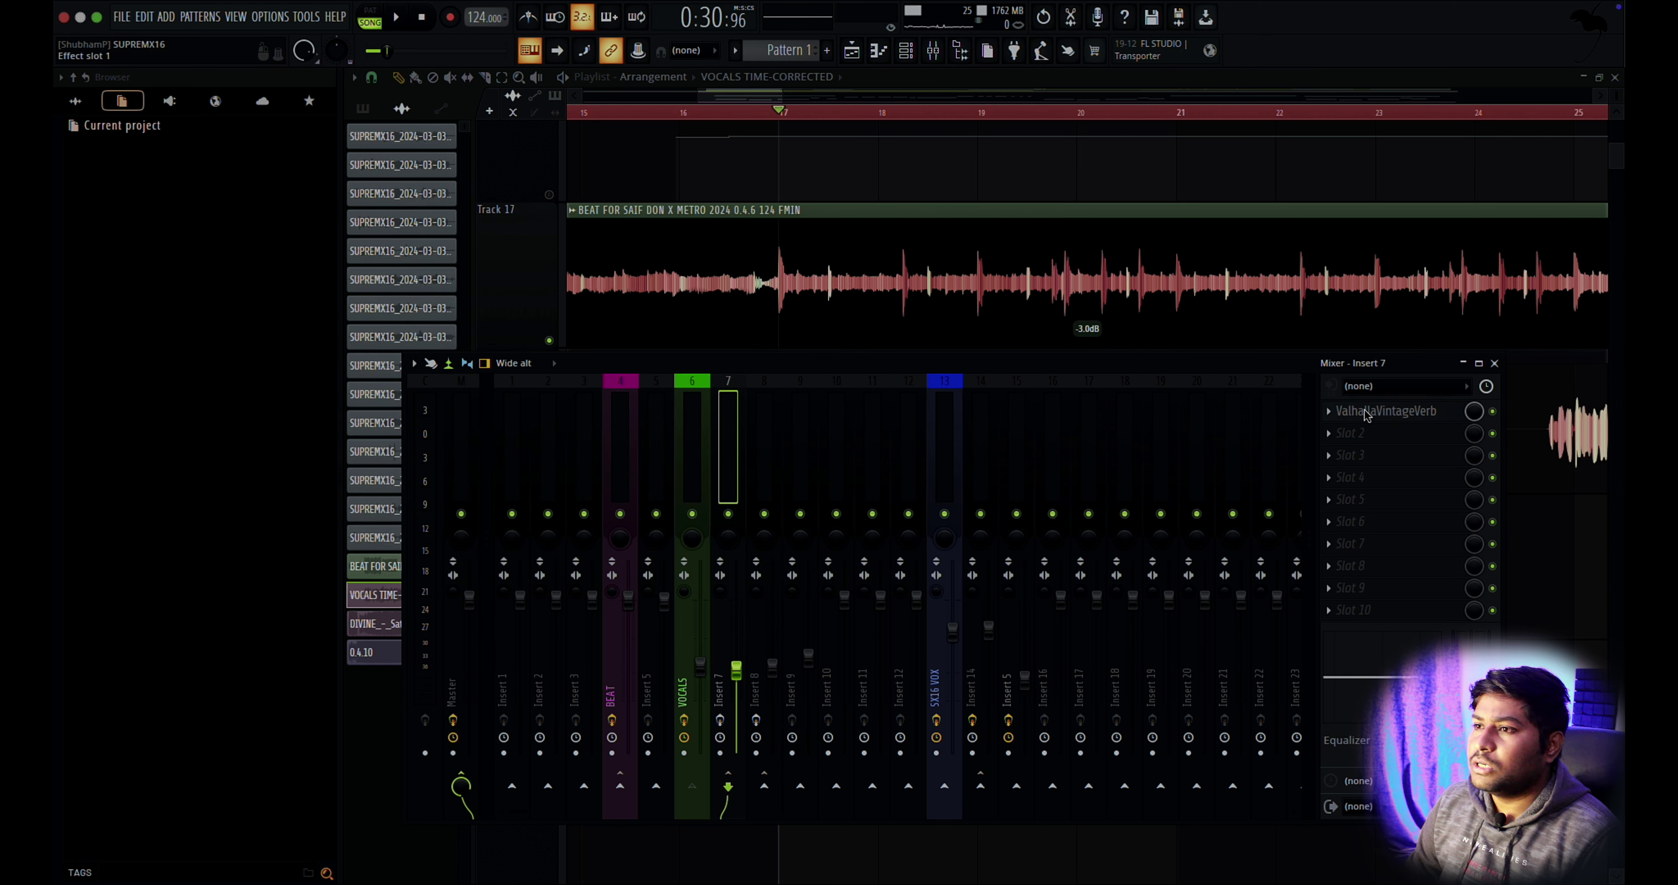
Select the VOCALS mixer track, start playback and switch the playlist from the Track 17 beat back to the vocals alone.
{"action": "left_click", "coordinate": [703, 470]}
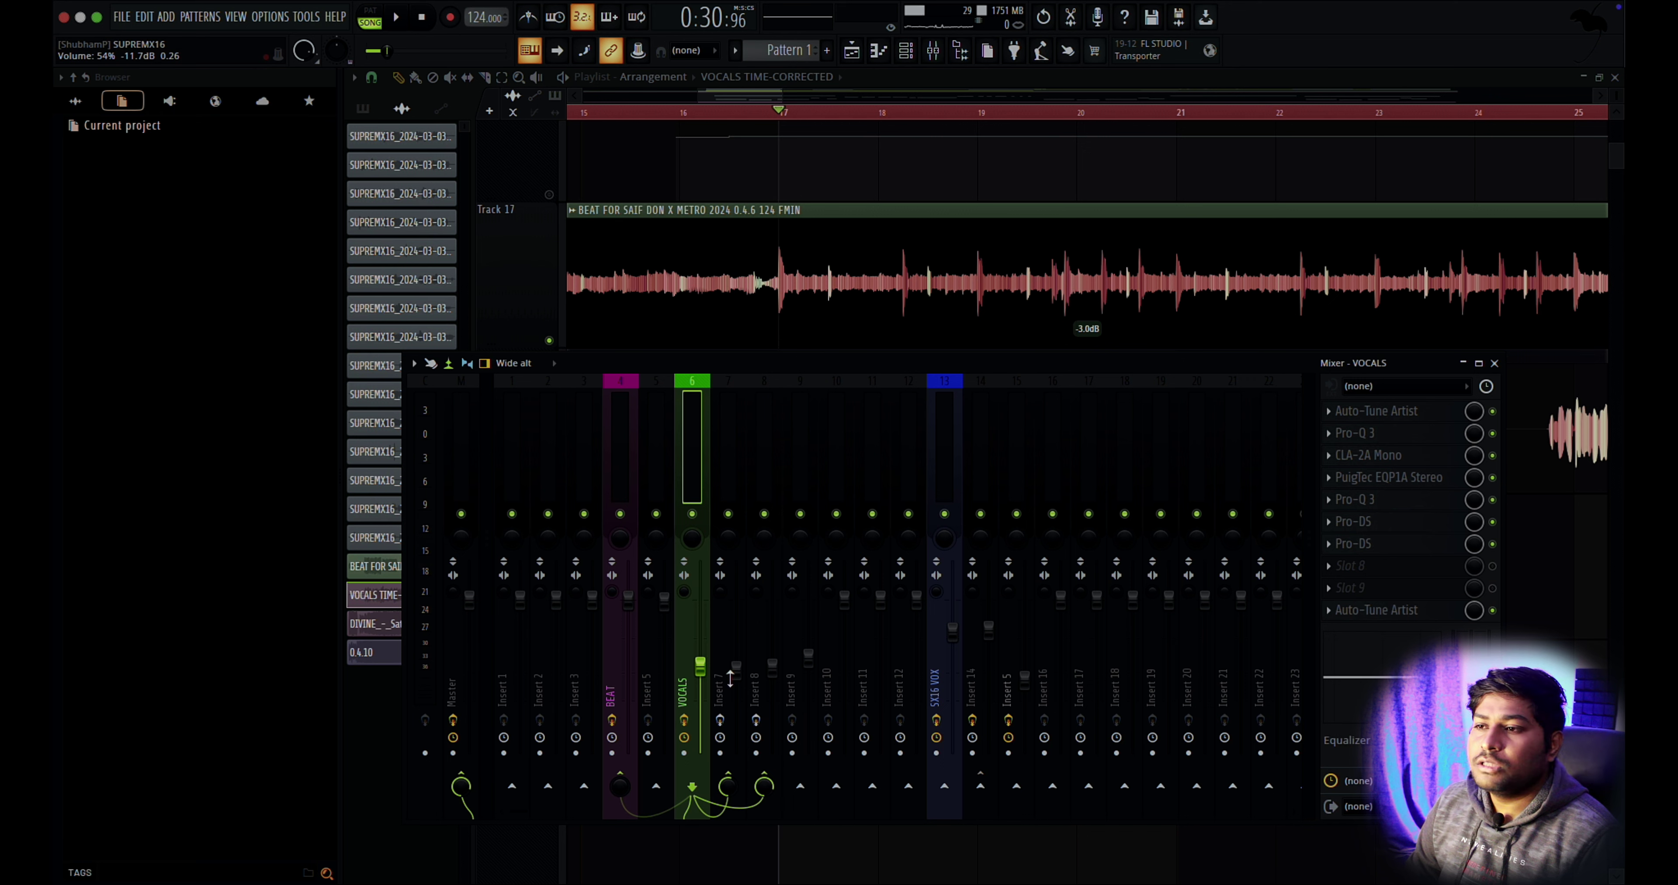
{"action": "left_click", "coordinate": [719, 719]}
{"action": "key", "text": "space"}
{"action": "key", "text": "F9"}
{"action": "left_click", "coordinate": [550, 340]}
{"action": "key", "text": "F9"}
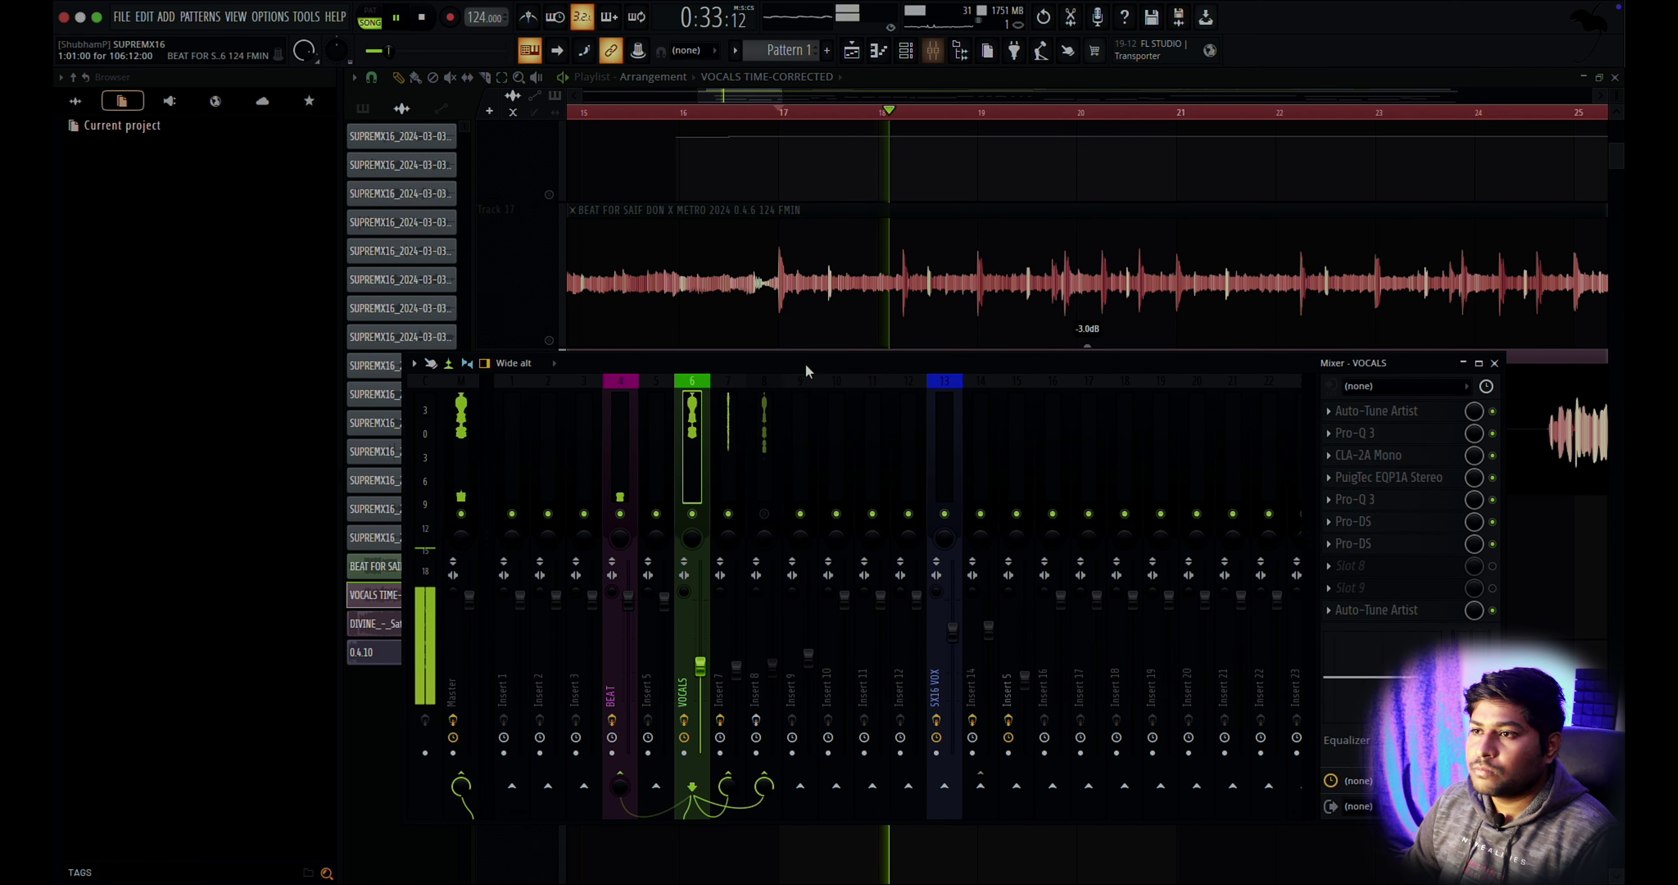
Mute mixer Insert 8 to hear the vocals with only the reverb send, stop playback and unmute Insert 8.
{"action": "left_click", "coordinate": [765, 513]}
{"action": "key", "text": "space"}
{"action": "left_click", "coordinate": [762, 515]}
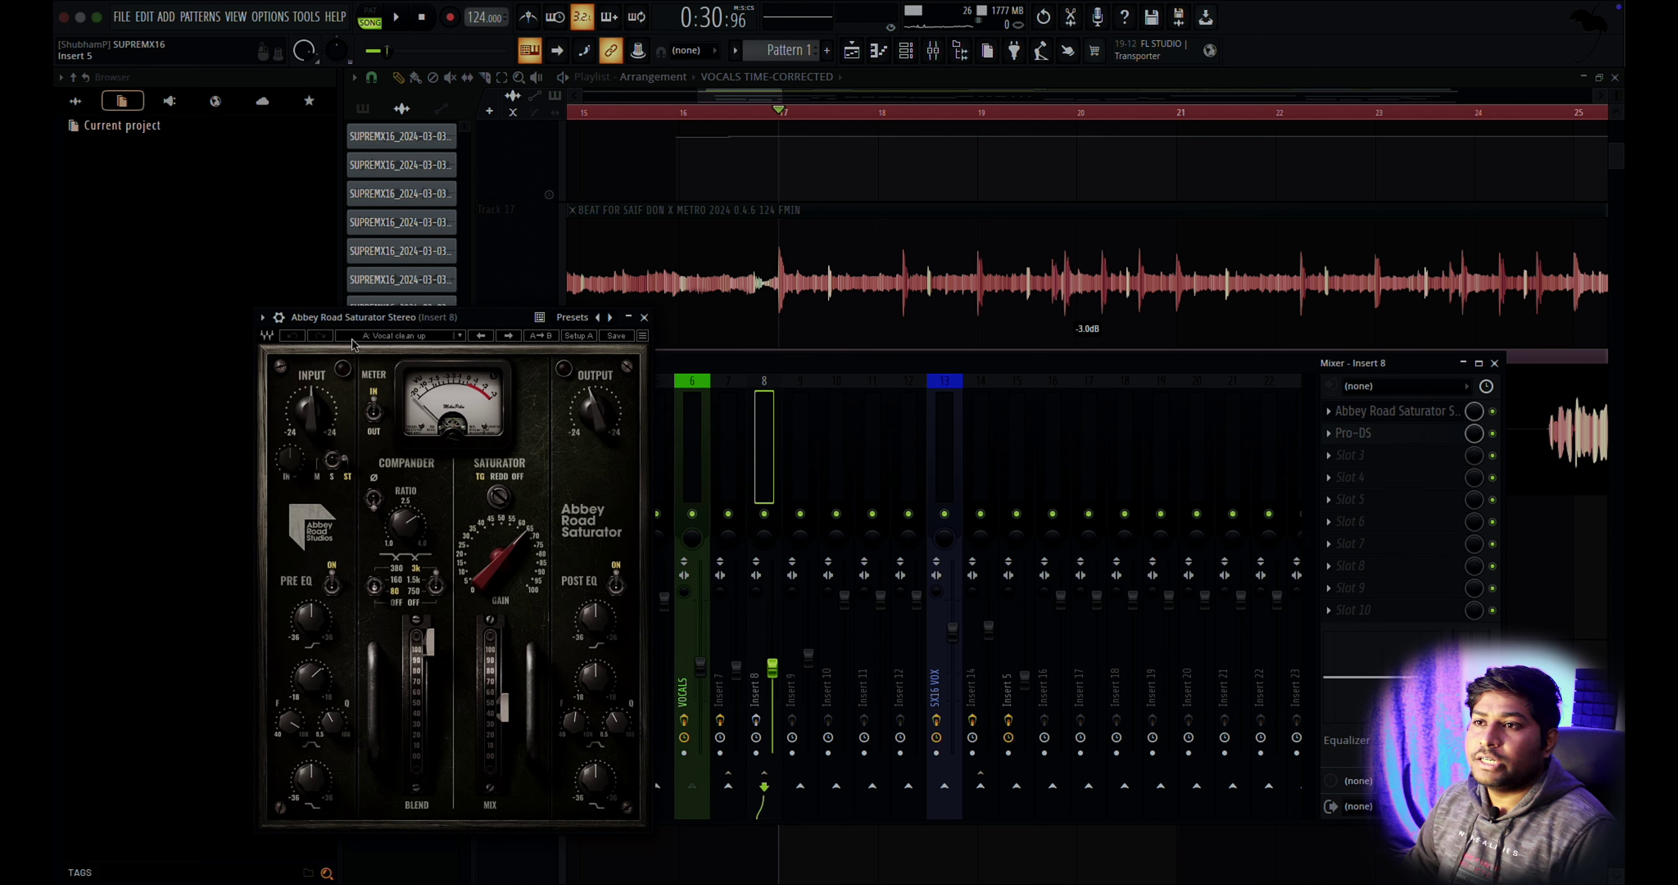
Play the vocals while toggling the Insert 8 effects to compare the saturation, viewing Abbey Road Saturator, and stop playback.
{"action": "left_click_drag", "start_coordinate": [371, 321], "coordinate": [538, 352]}
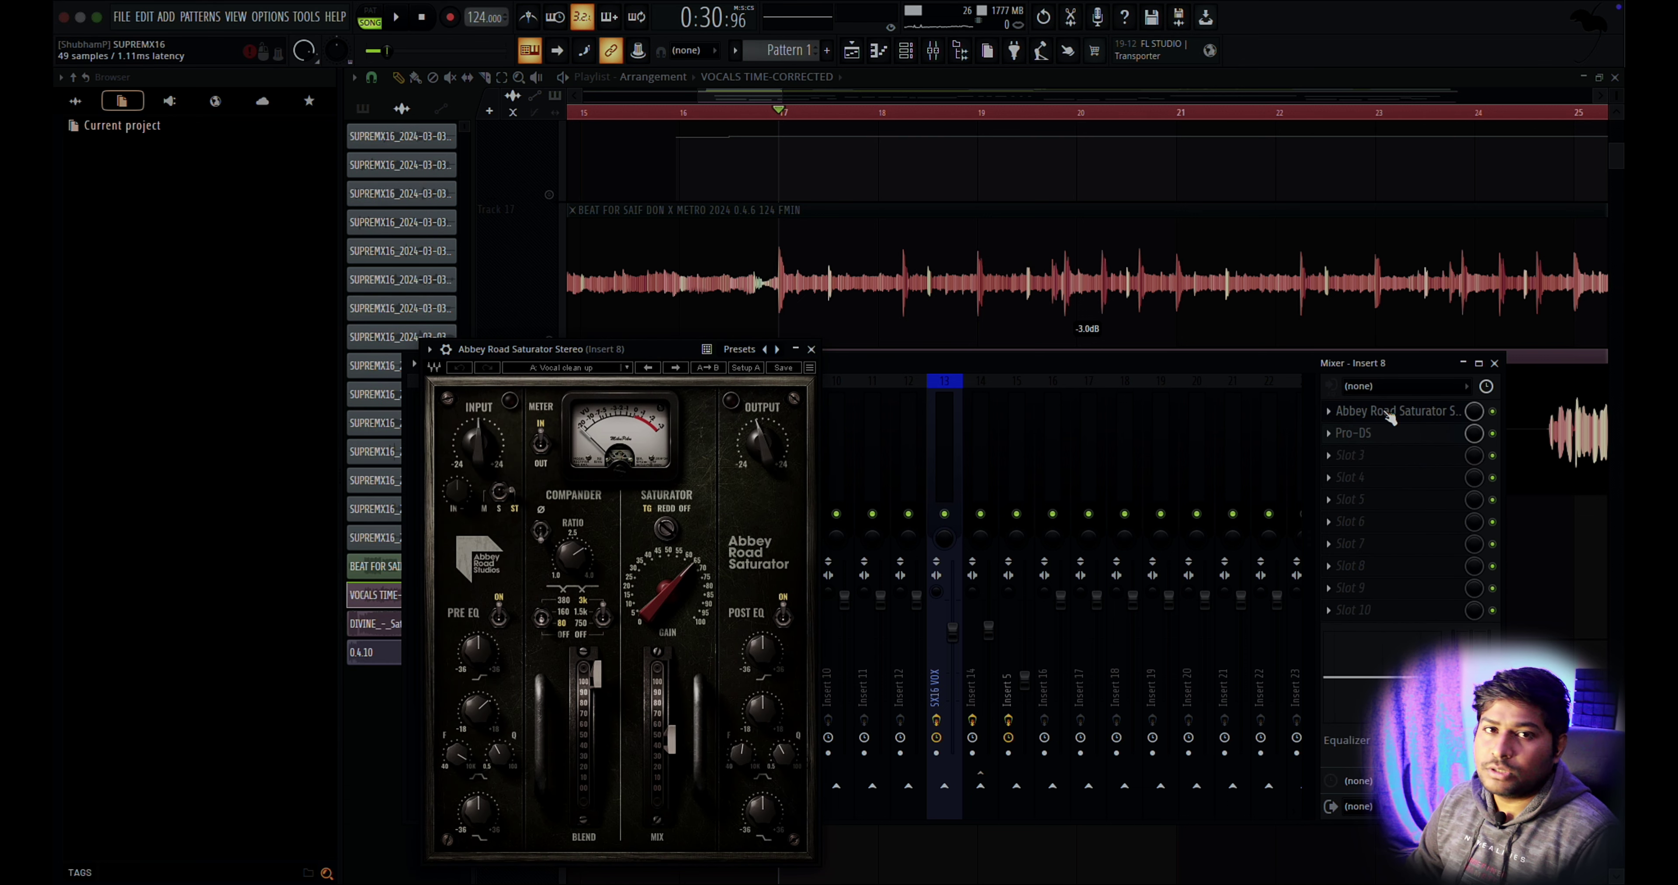
{"action": "key", "text": "space"}
{"action": "left_click", "coordinate": [1362, 413]}
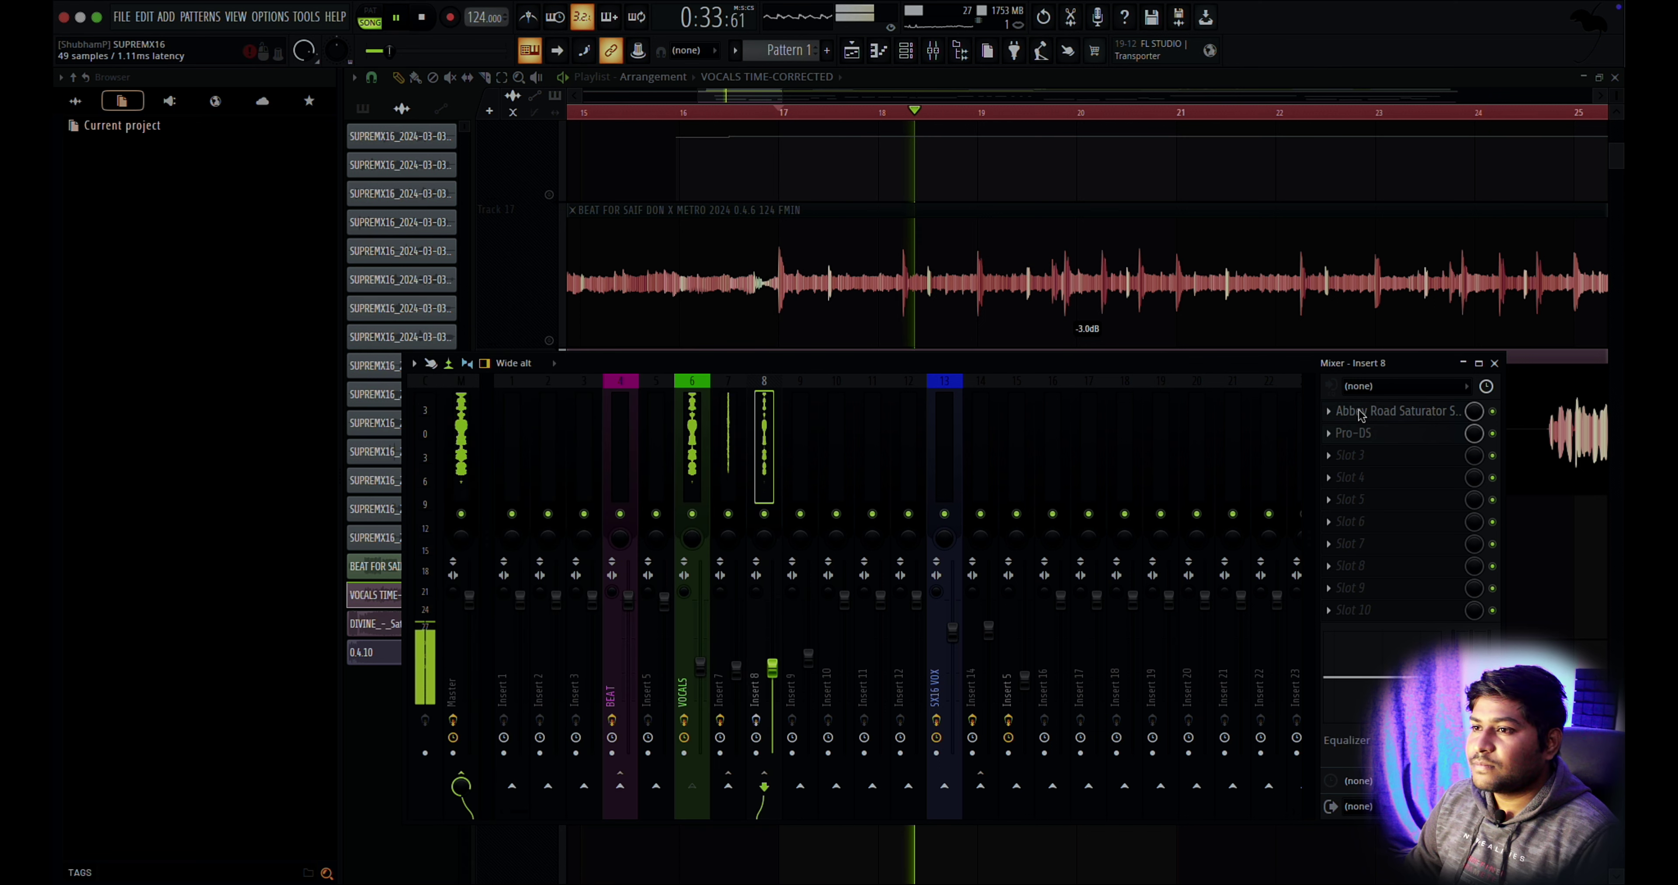
{"action": "left_click", "coordinate": [755, 721]}
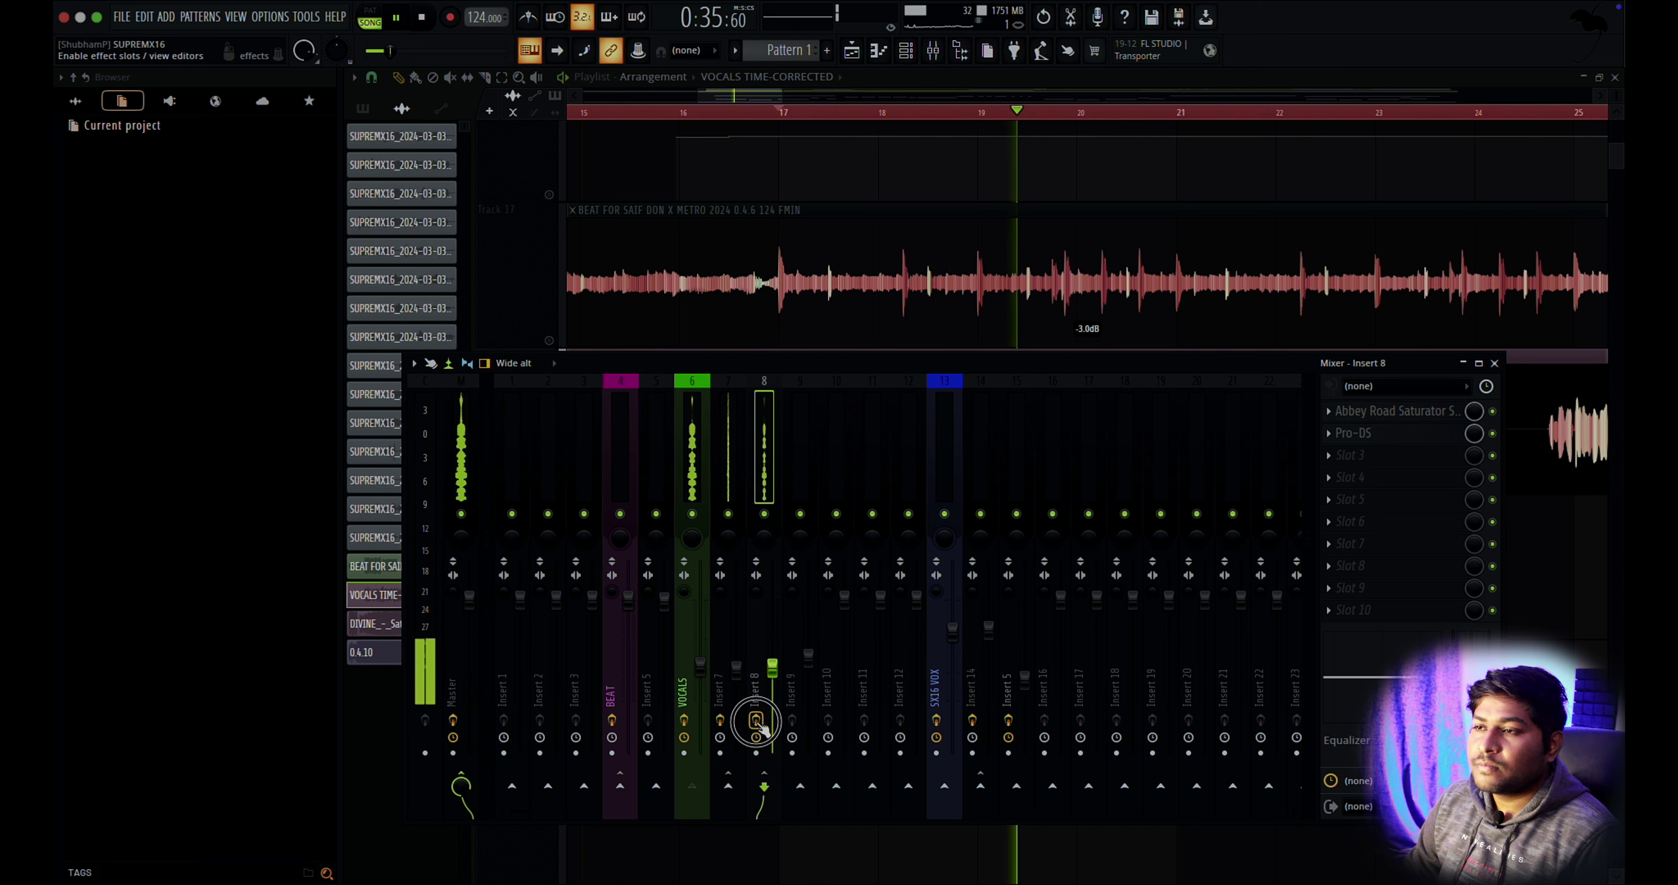
{"action": "left_click", "coordinate": [1362, 411]}
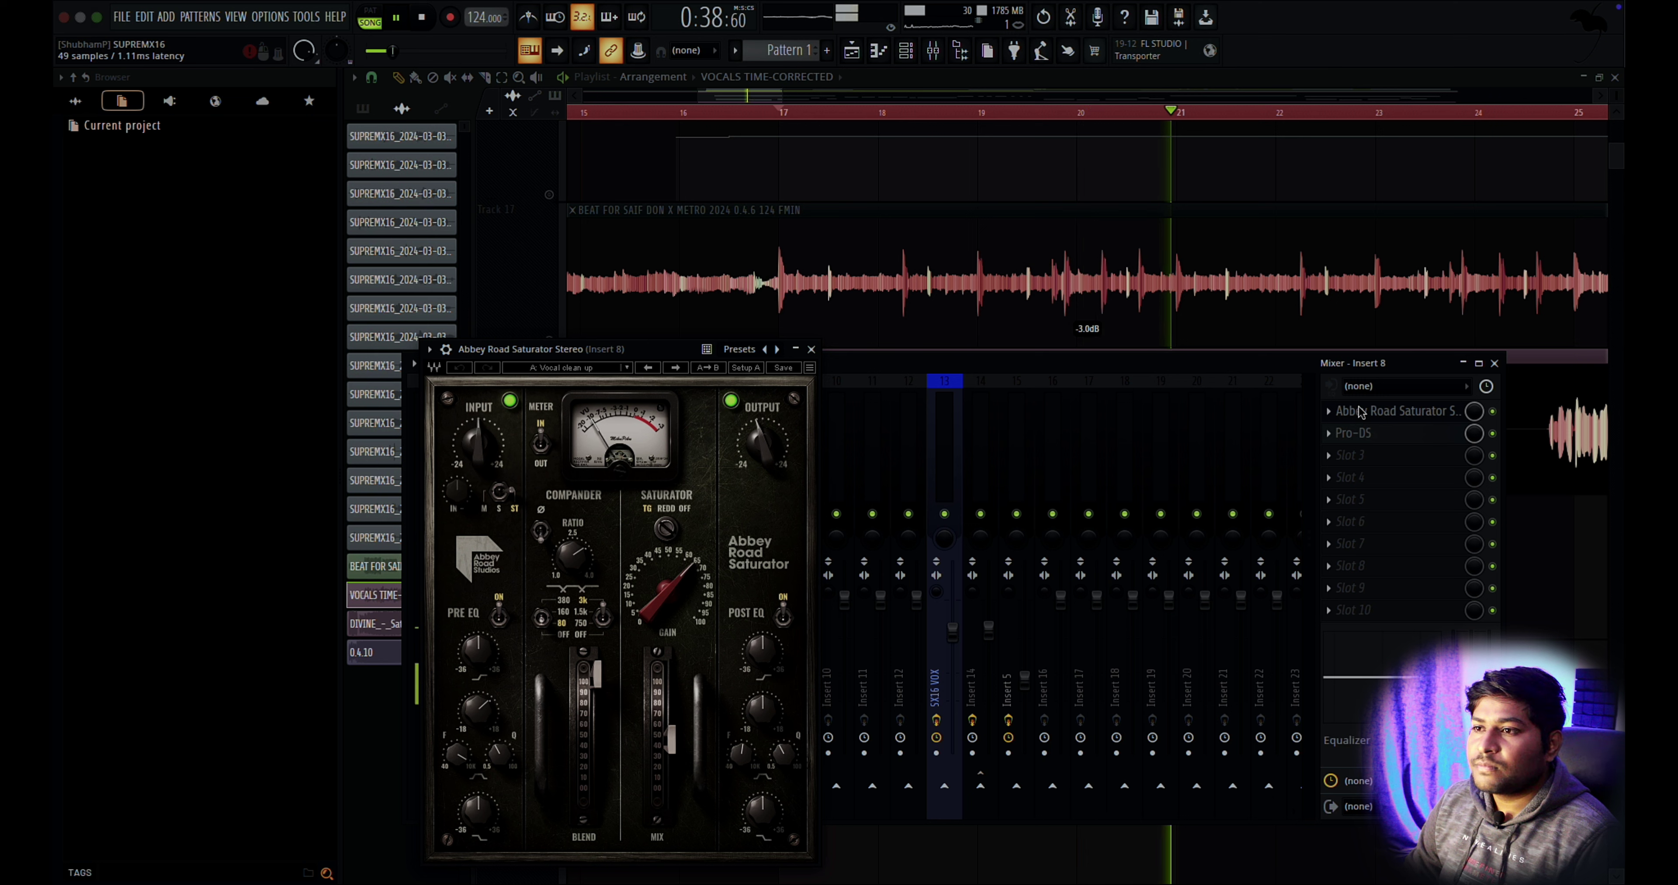
{"action": "key", "text": "space"}
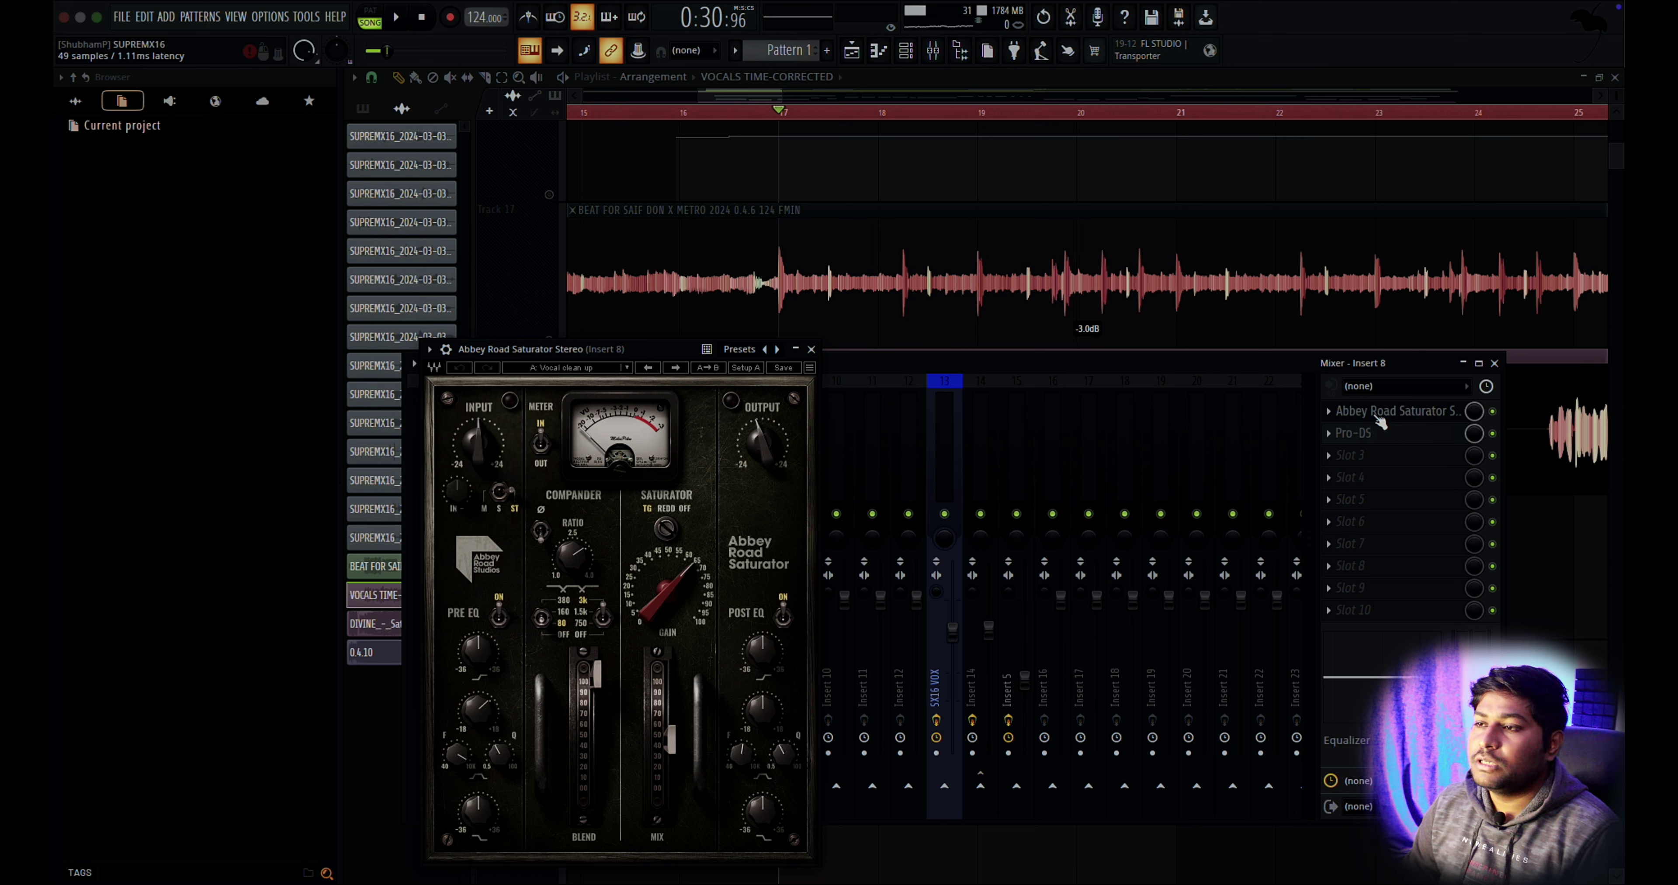
Review the Pro-DS and Abbey Road Saturator effects on mixer Insert 8, close both plugins and select the VOCALS track.
{"action": "left_click", "coordinate": [1377, 418]}
{"action": "left_click", "coordinate": [1370, 434]}
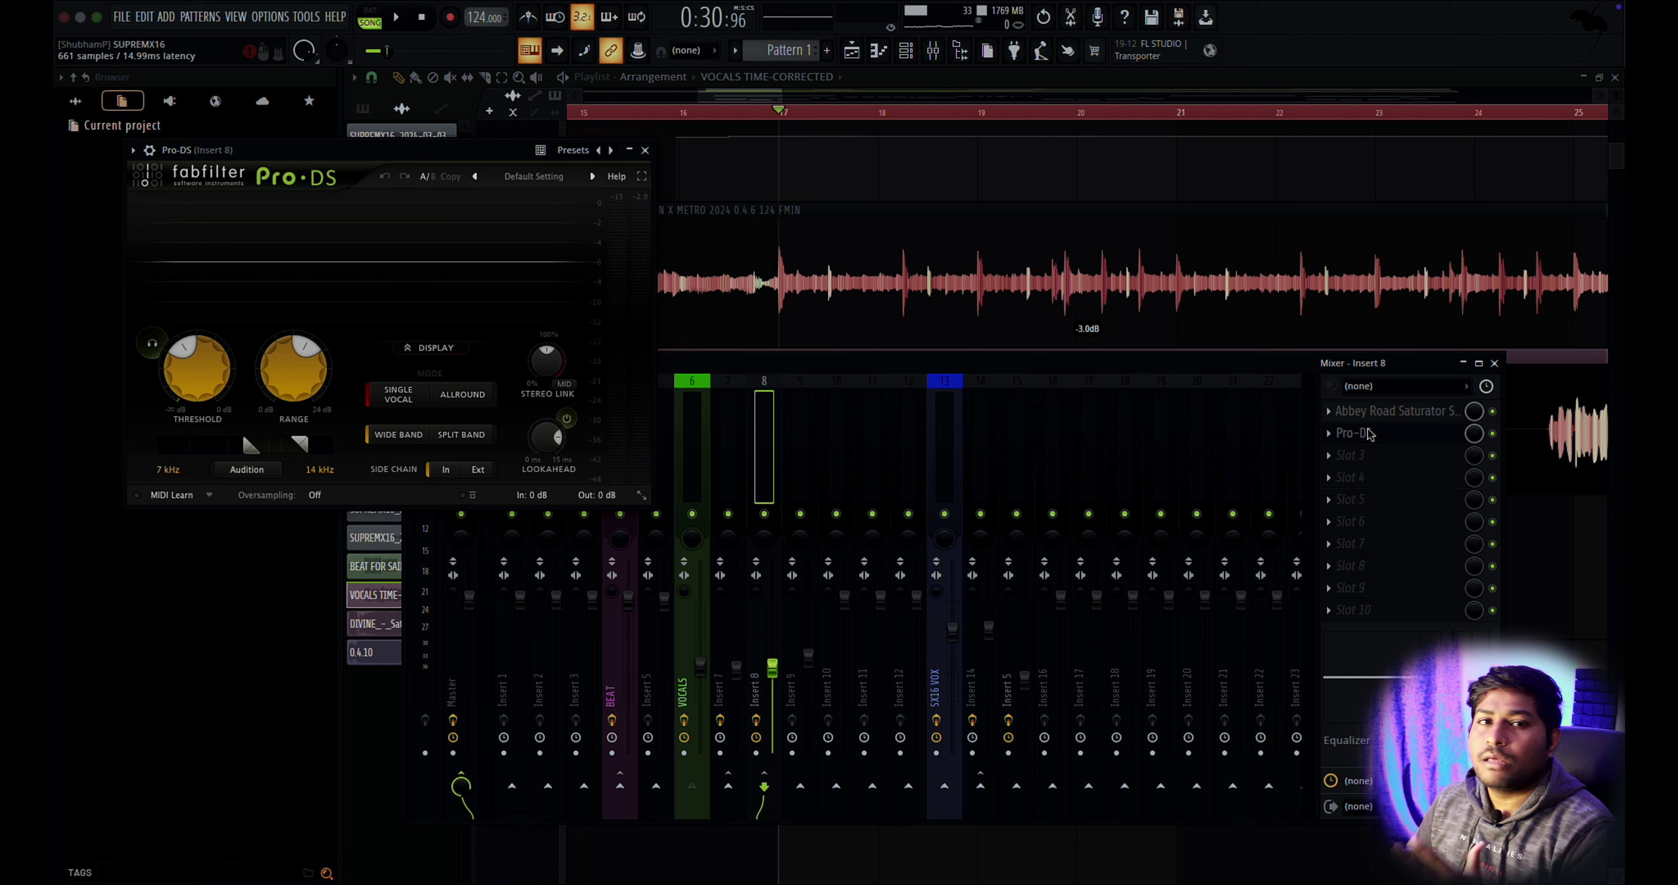
{"action": "left_click", "coordinate": [1362, 411]}
{"action": "right_click", "coordinate": [1366, 436]}
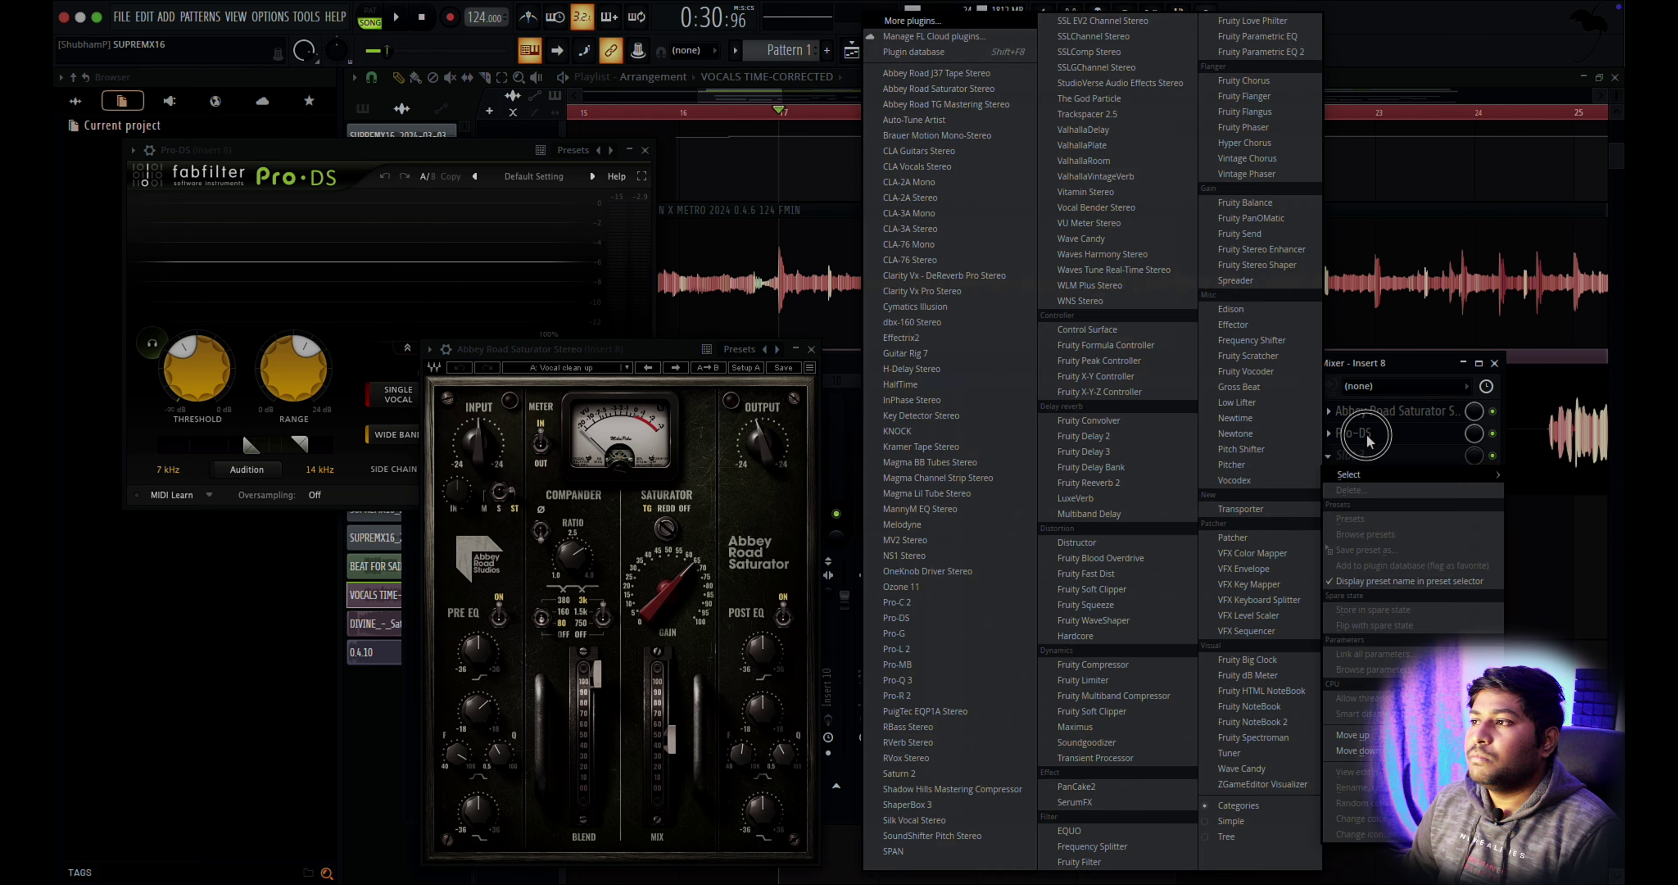
{"action": "left_click", "coordinate": [1366, 435]}
{"action": "left_click", "coordinate": [1374, 412]}
{"action": "left_click", "coordinate": [690, 501]}
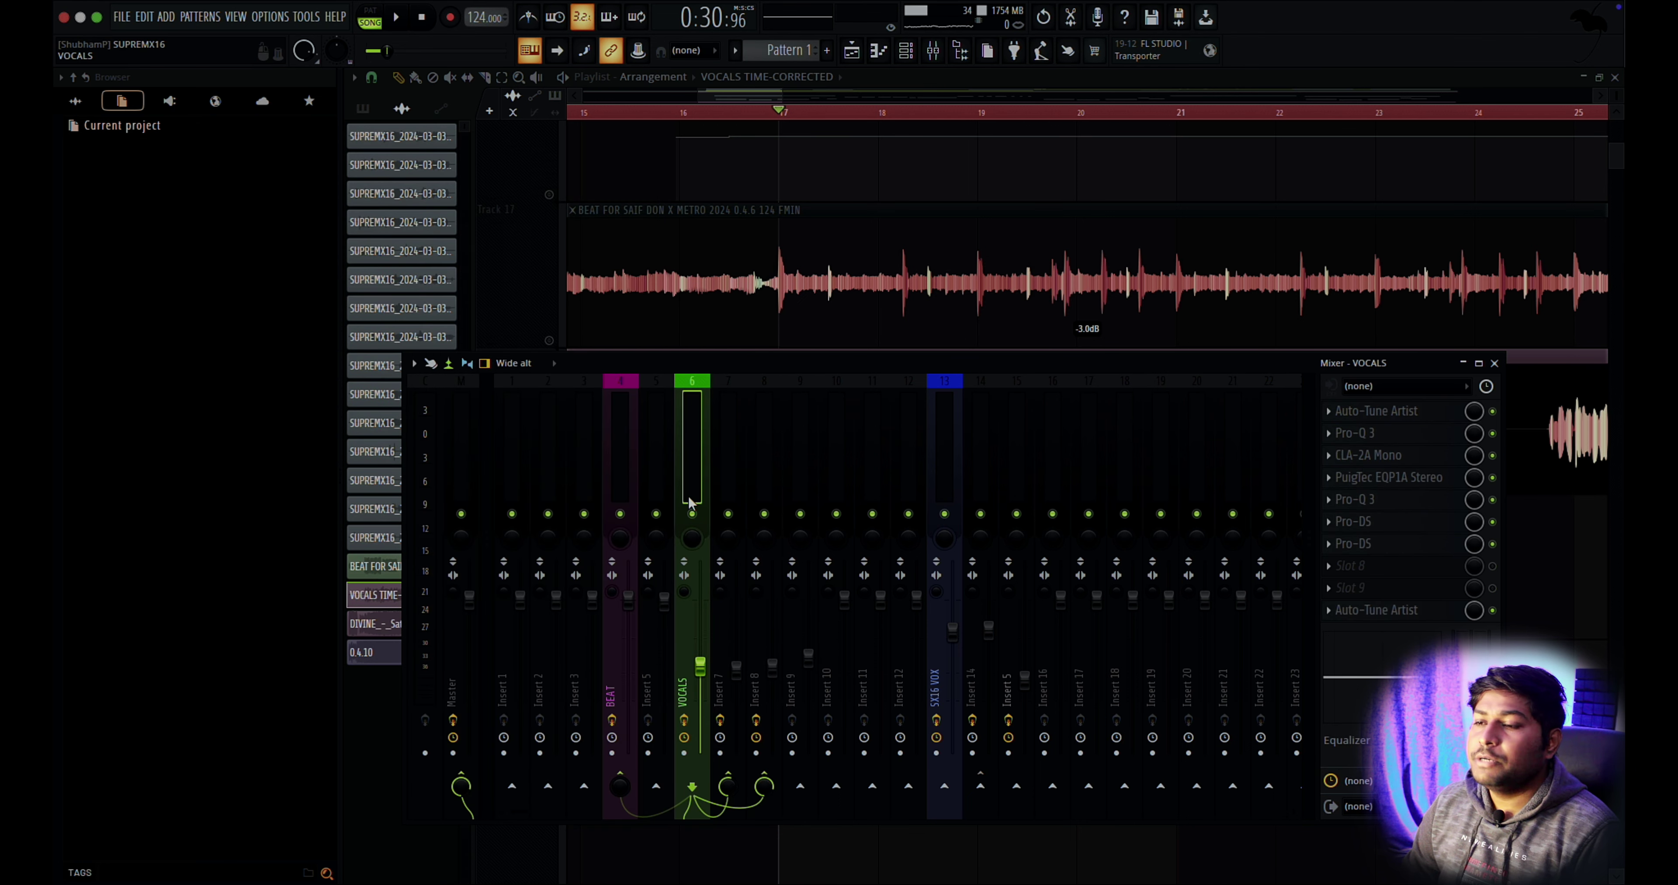
Play the Track 17 beat alone in the playlist, stop playback and review the BEAT and VOCALS mixer tracks.
{"action": "key", "text": "space"}
{"action": "left_click", "coordinate": [936, 52]}
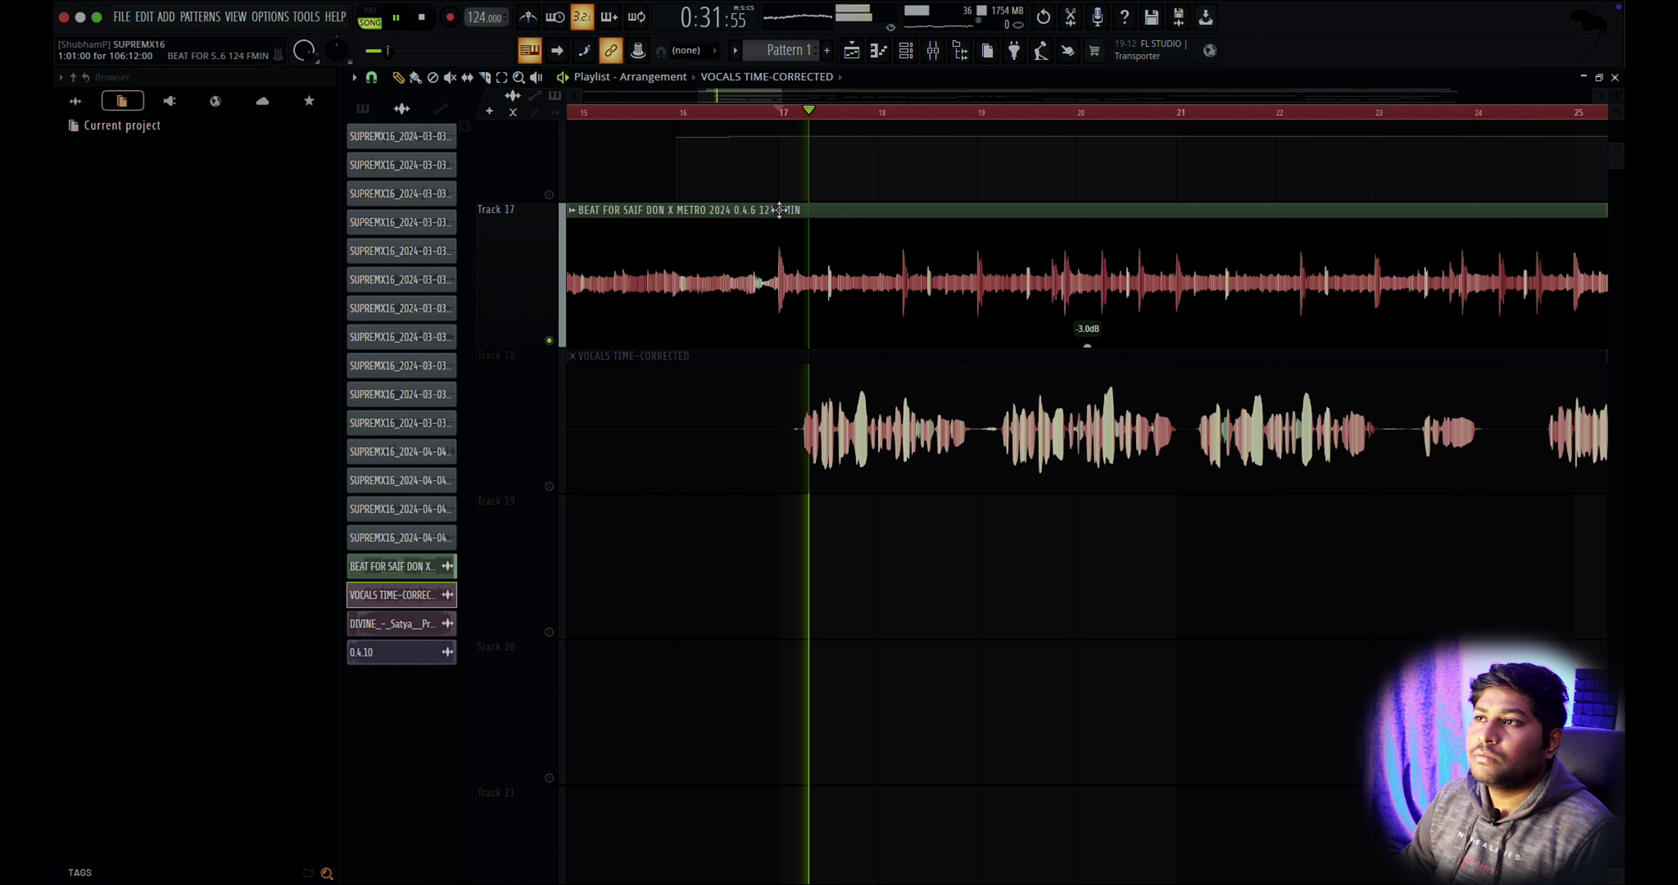
{"action": "key", "text": "space"}
{"action": "left_click", "coordinate": [936, 52]}
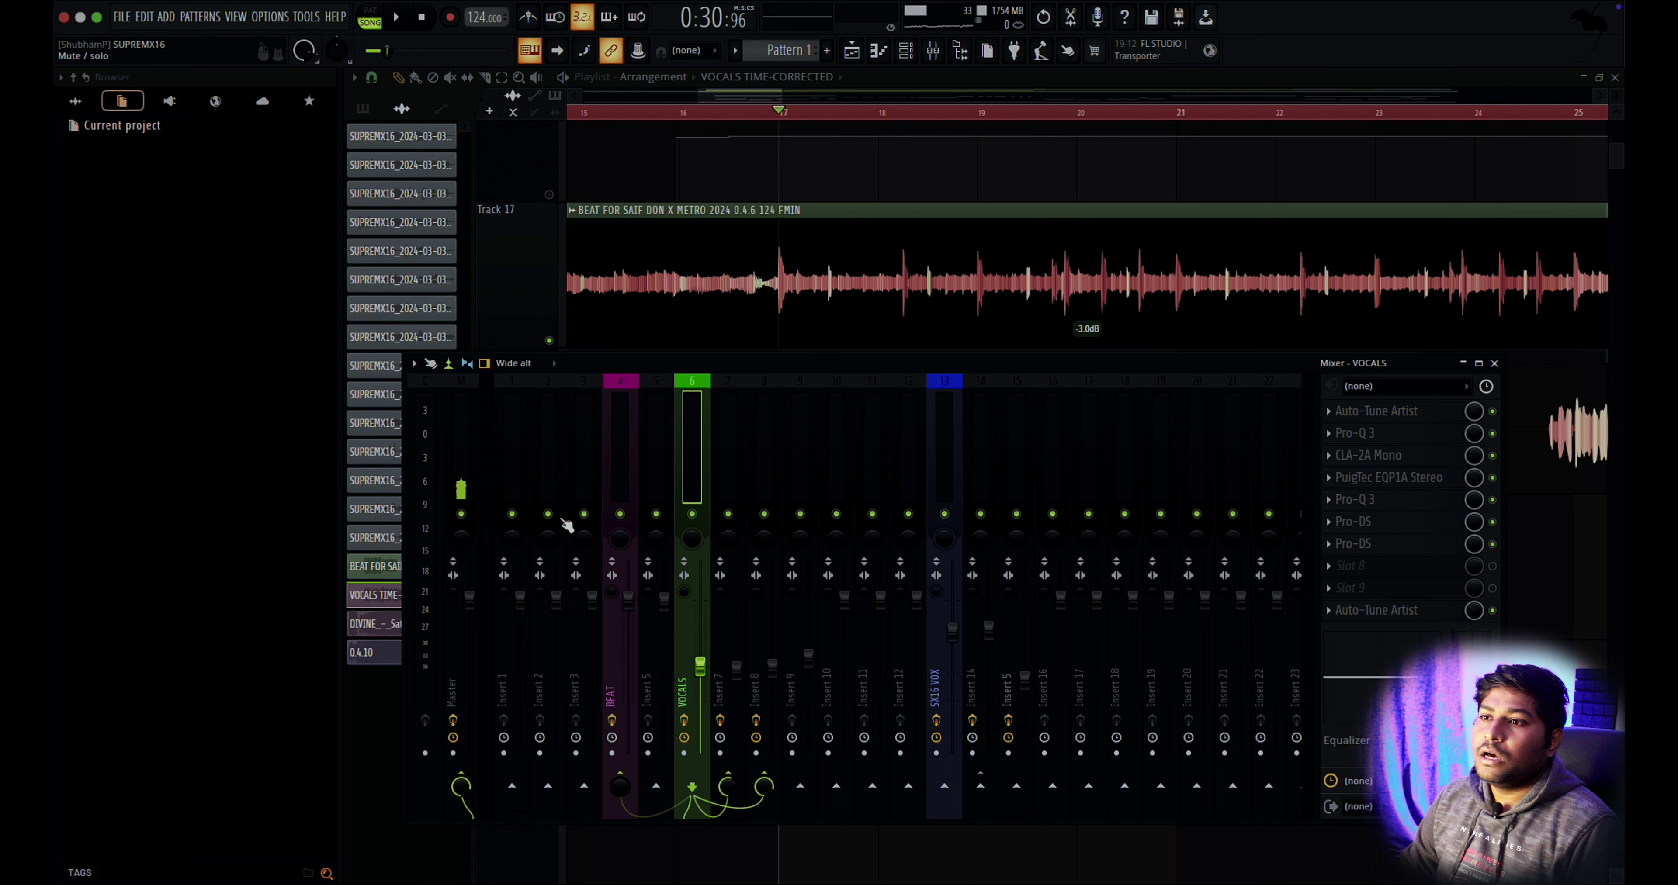
{"action": "left_click", "coordinate": [614, 459]}
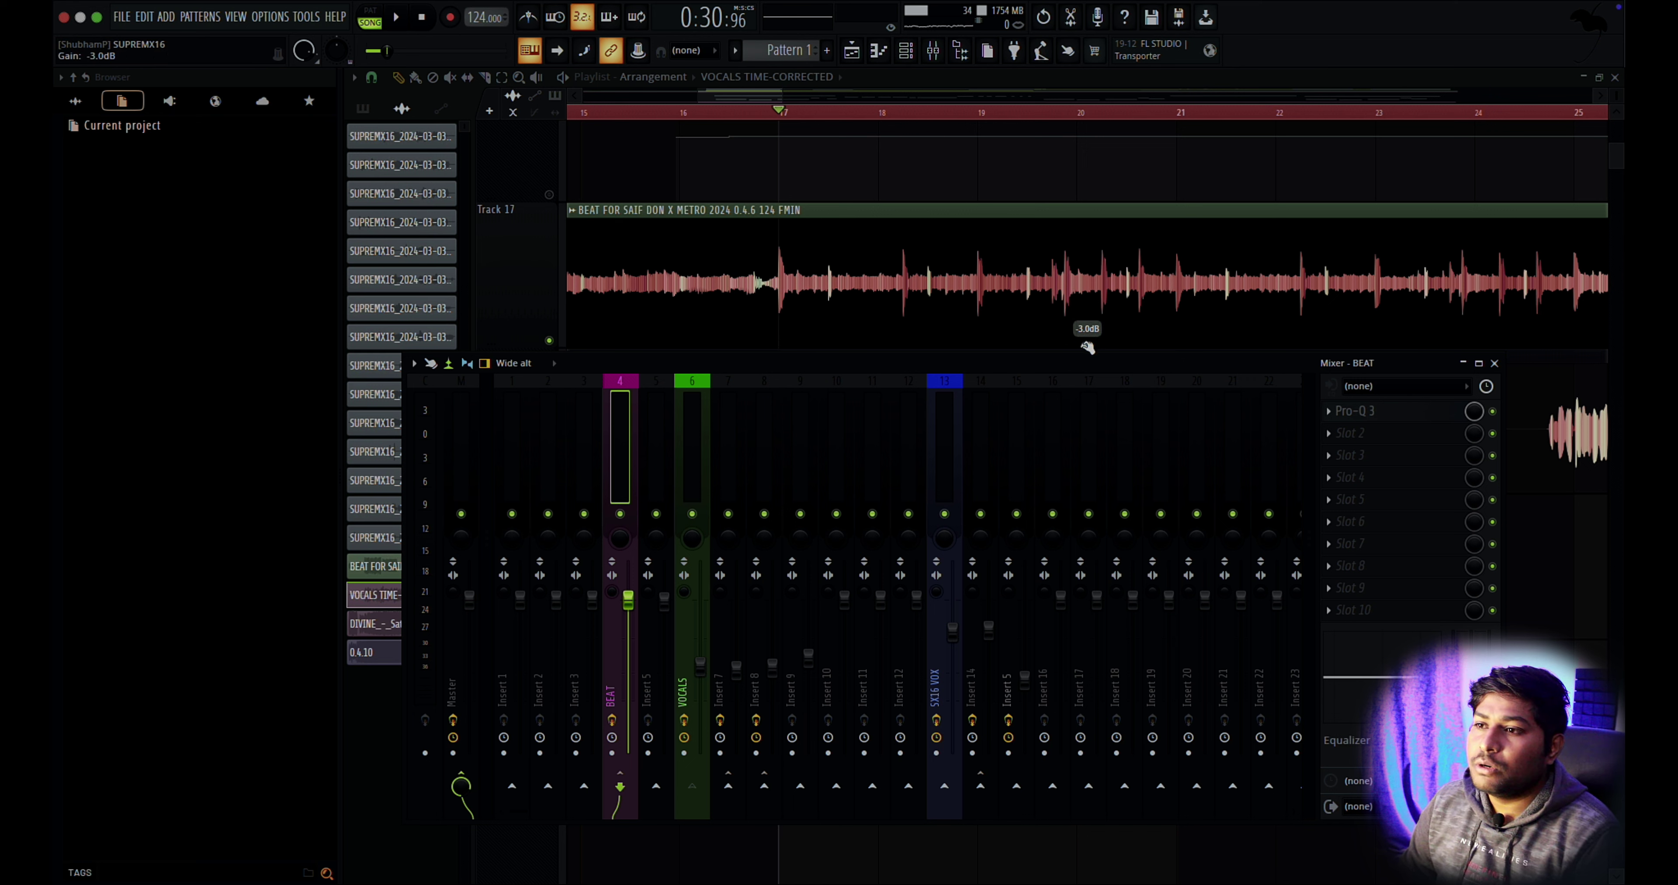
{"action": "left_click", "coordinate": [698, 483]}
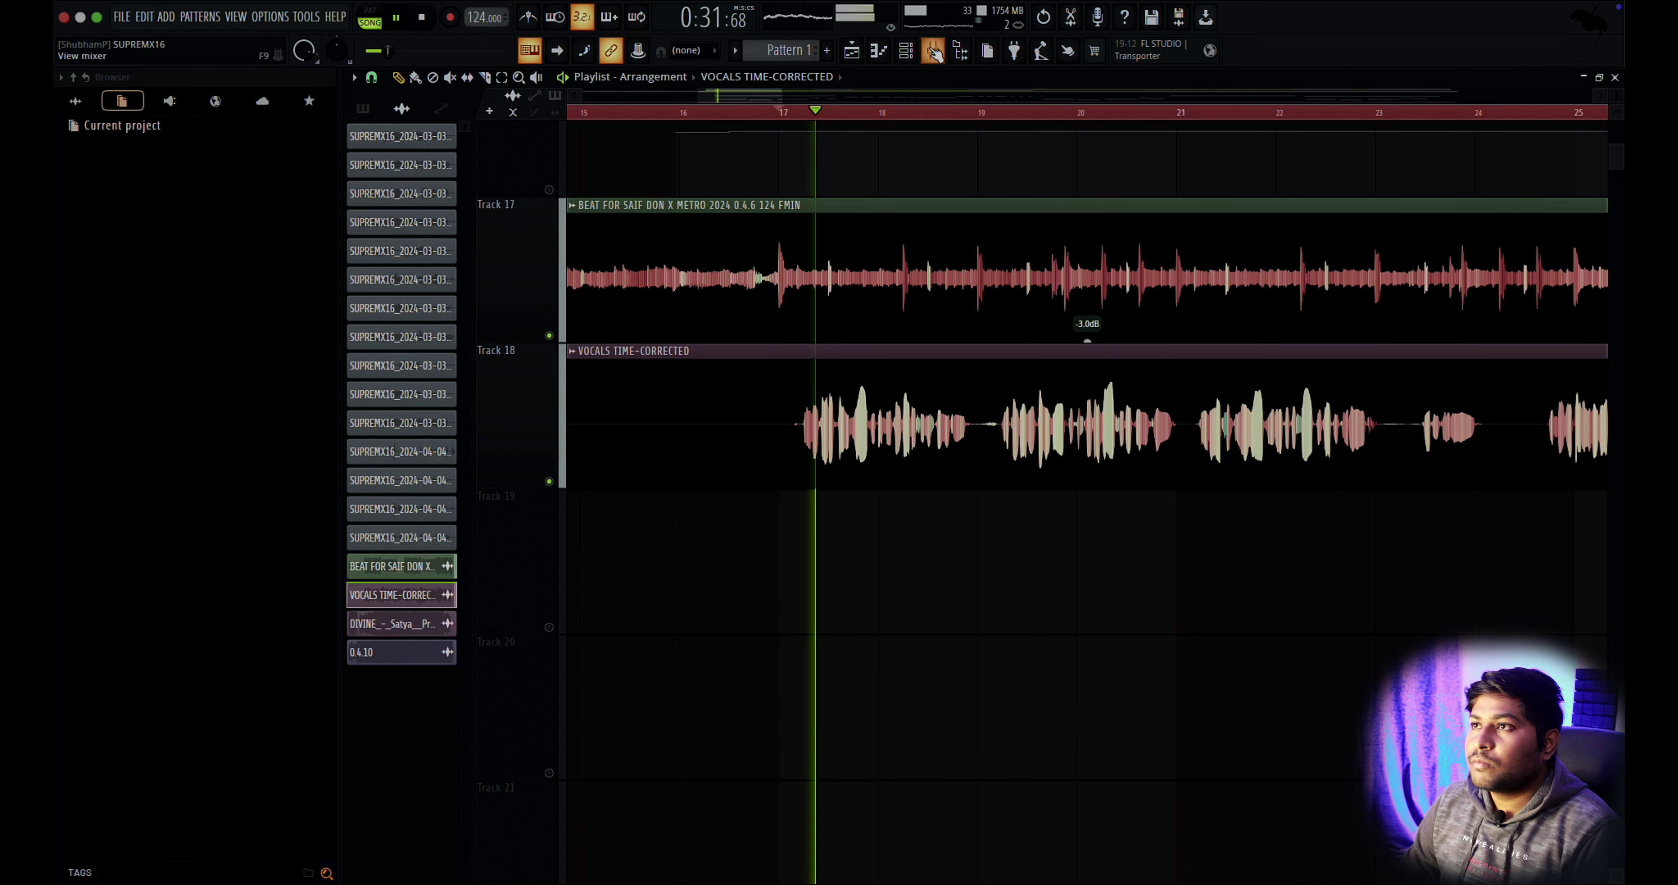
Audition the beat and vocals together with the VOCALS fader at 0.0 dB, stop playback and lower the fader.
{"action": "left_click", "coordinate": [933, 51]}
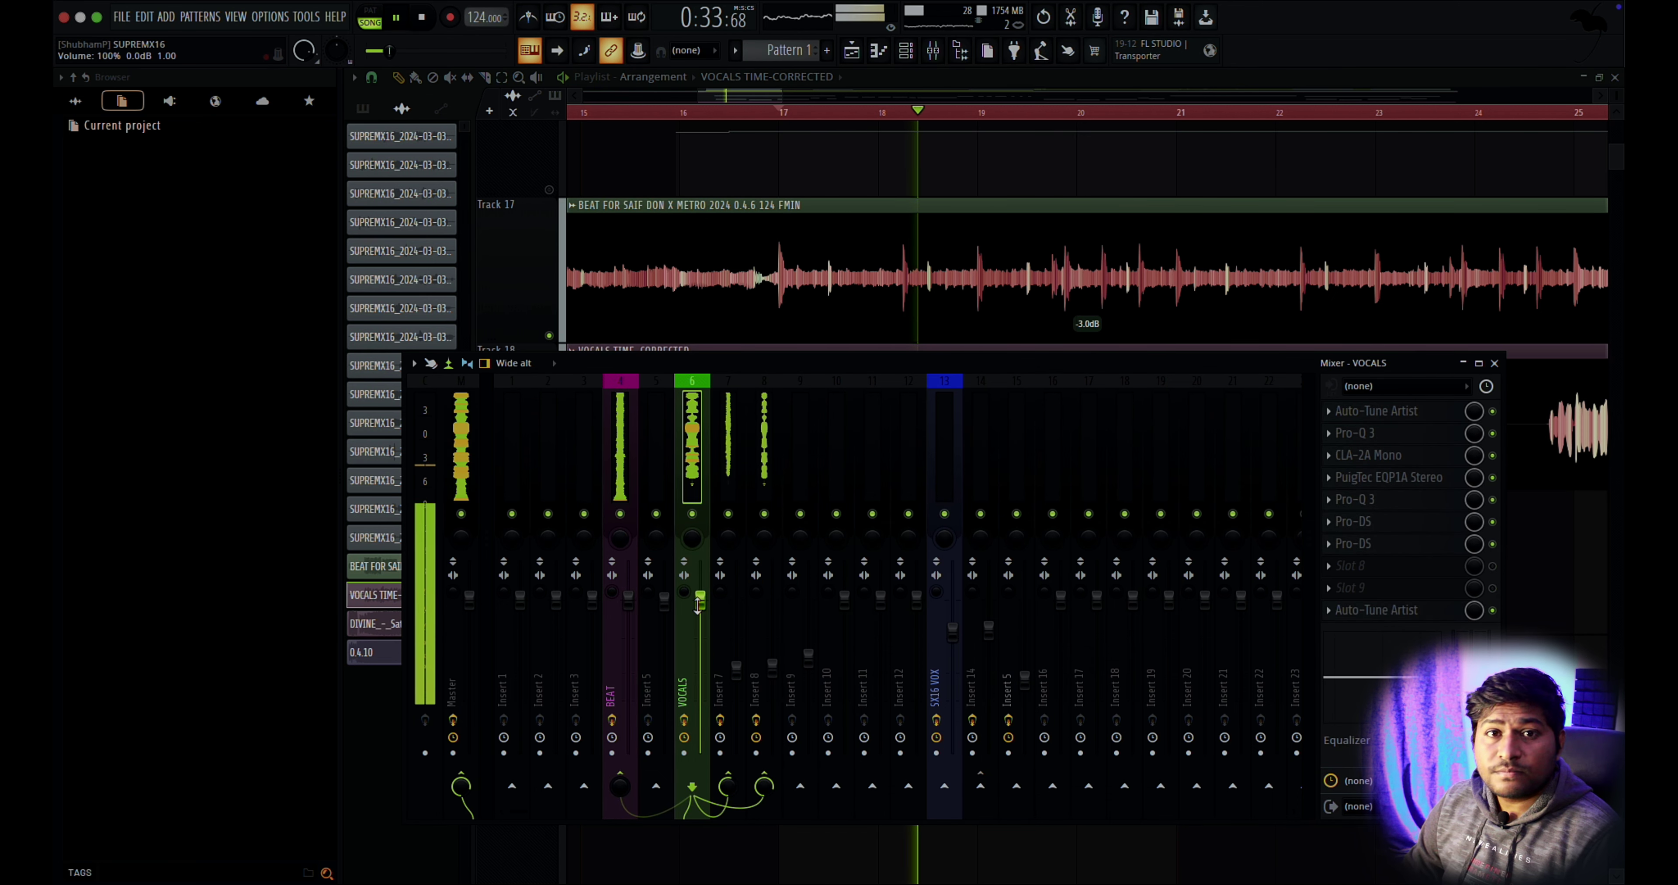
{"action": "key", "text": "space"}
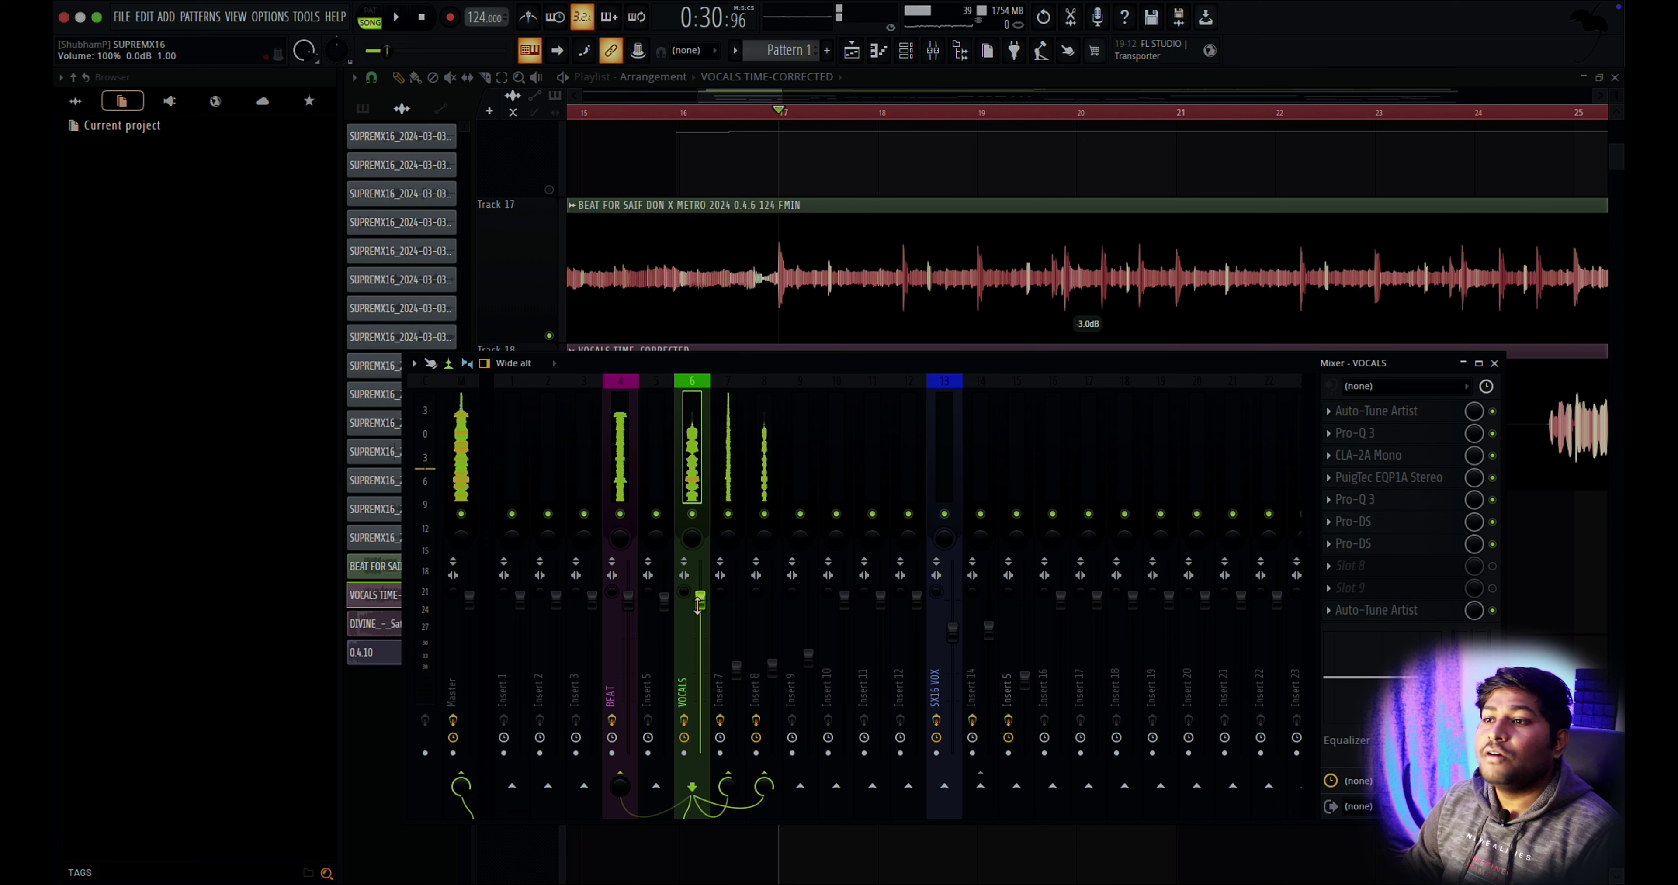
{"action": "left_click_drag", "start_coordinate": [698, 600], "coordinate": [690, 651]}
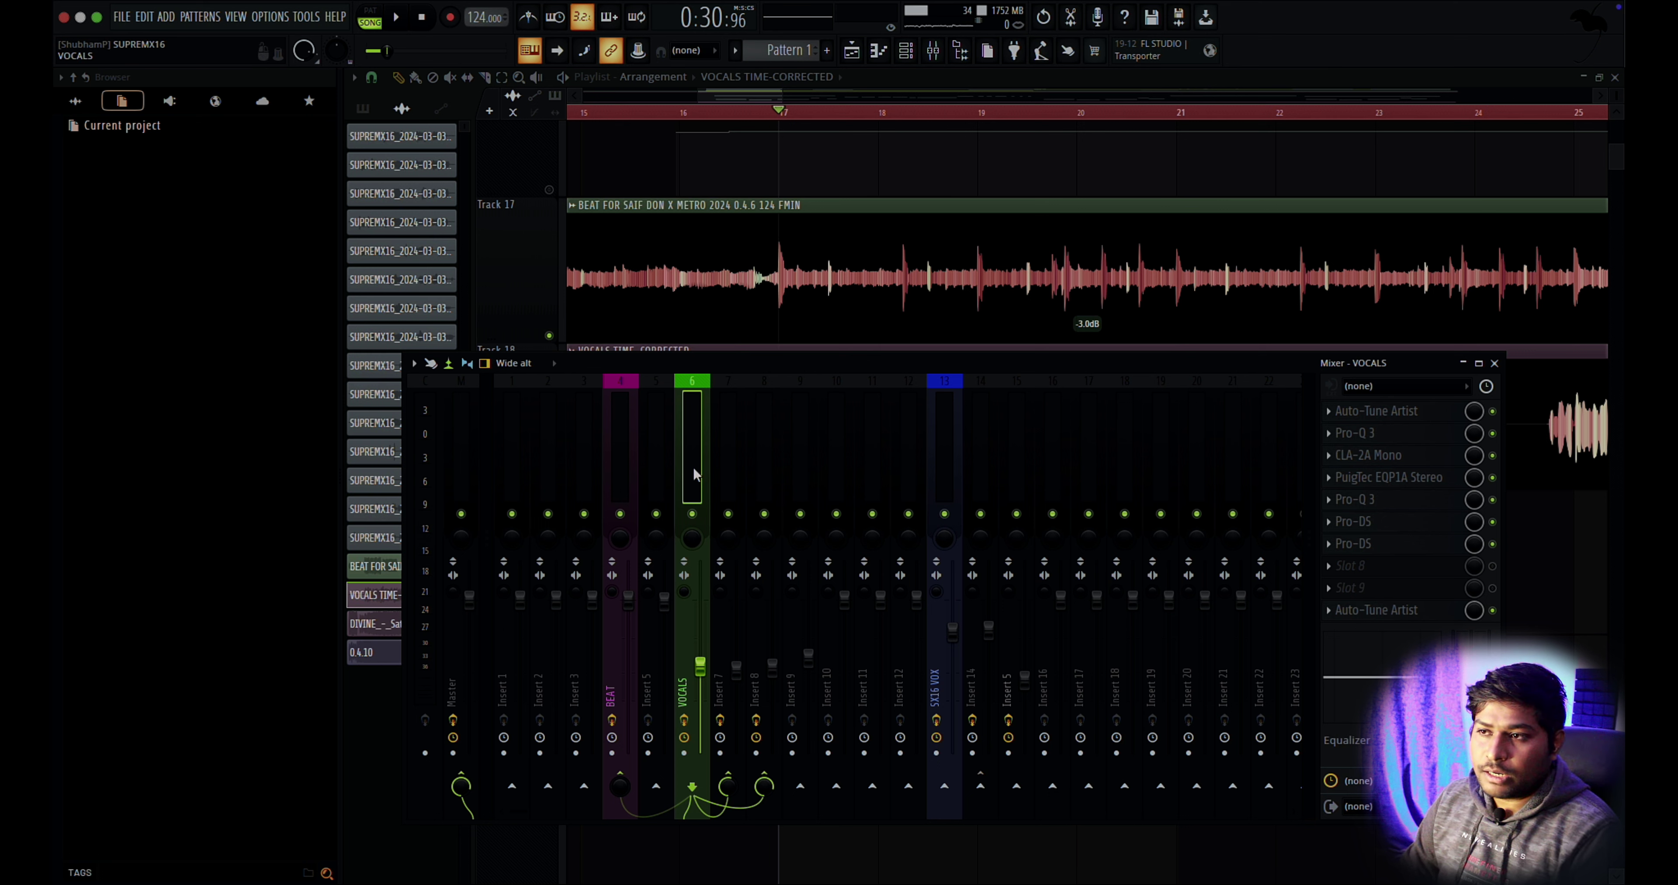
Remove the VOCALS send to the BEAT mixer track and route it again as a sidechain.
{"action": "left_click", "coordinate": [620, 788]}
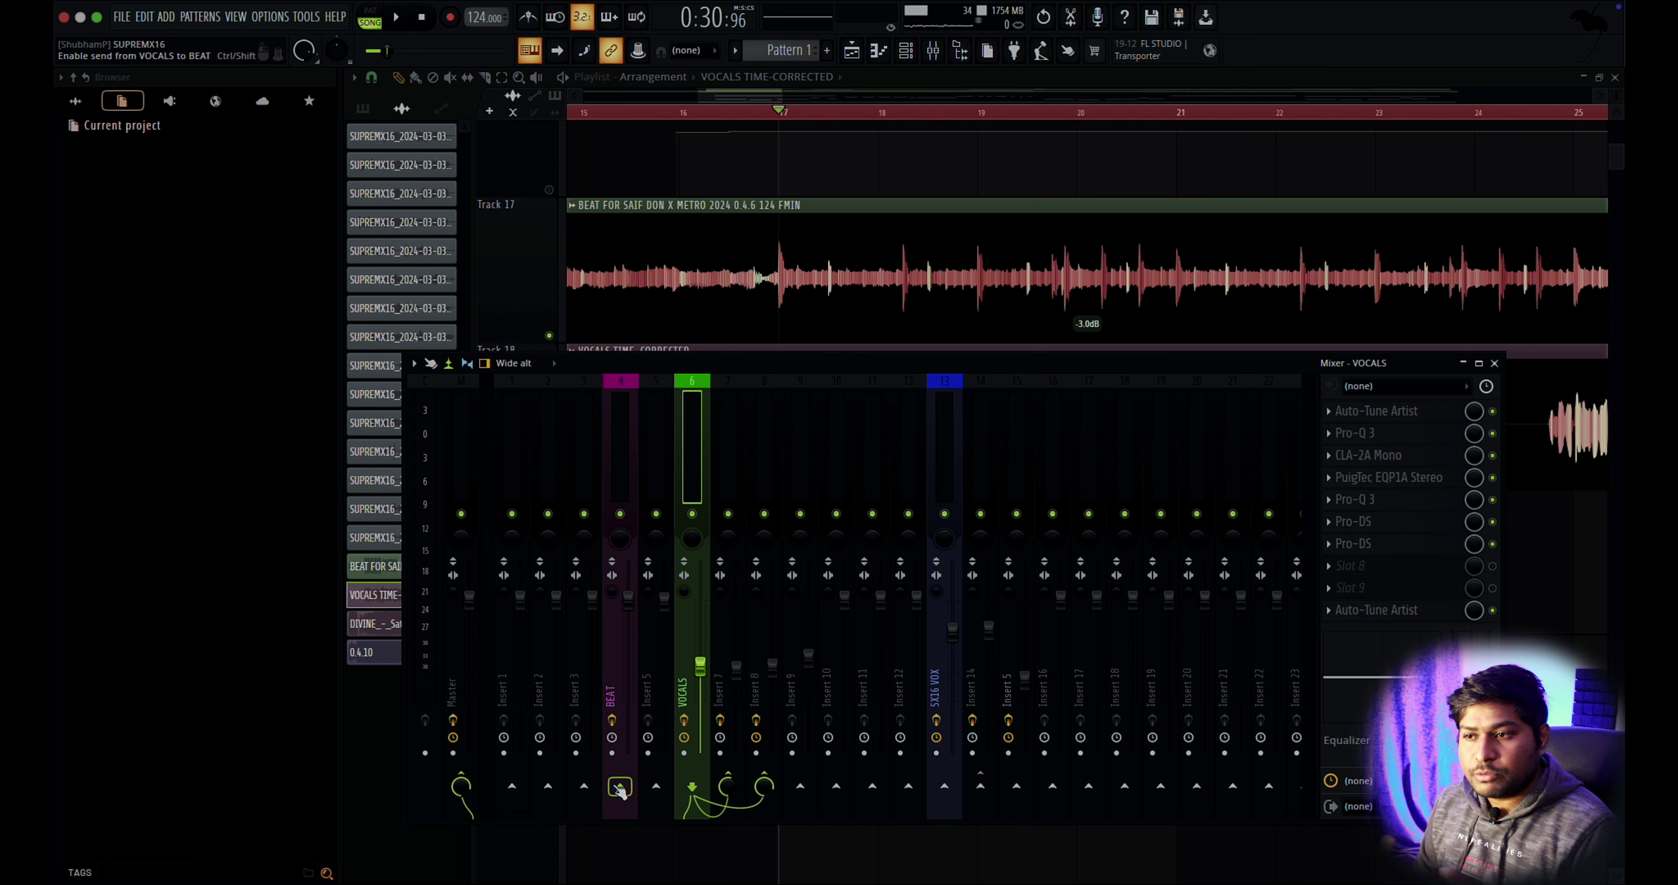
{"action": "right_click", "coordinate": [622, 788]}
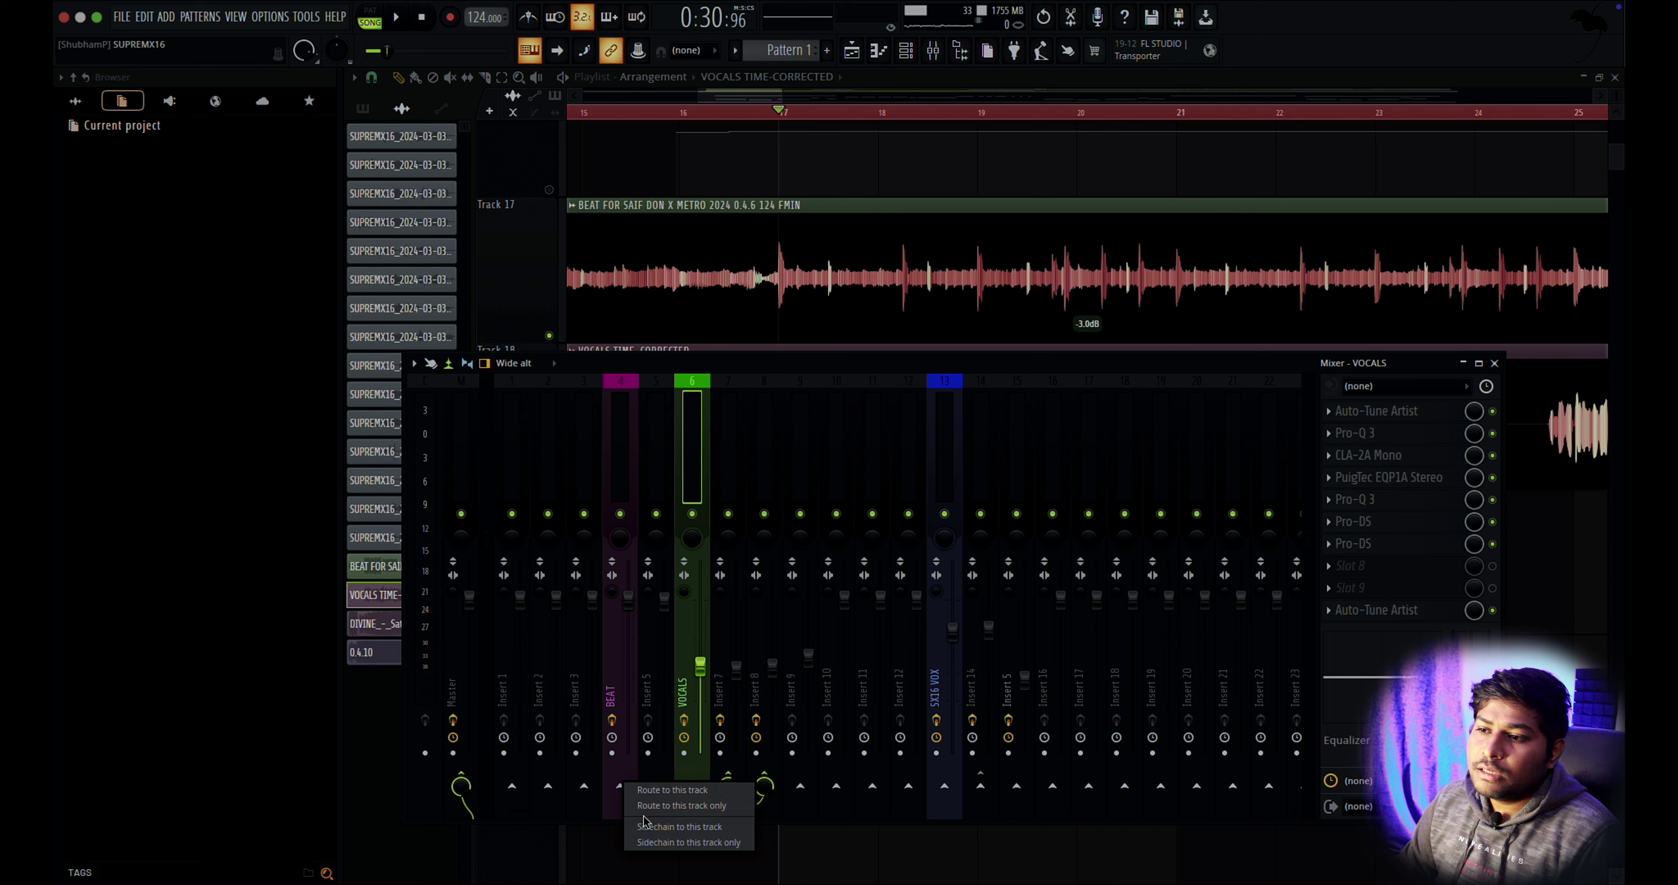
{"action": "left_click", "coordinate": [653, 828]}
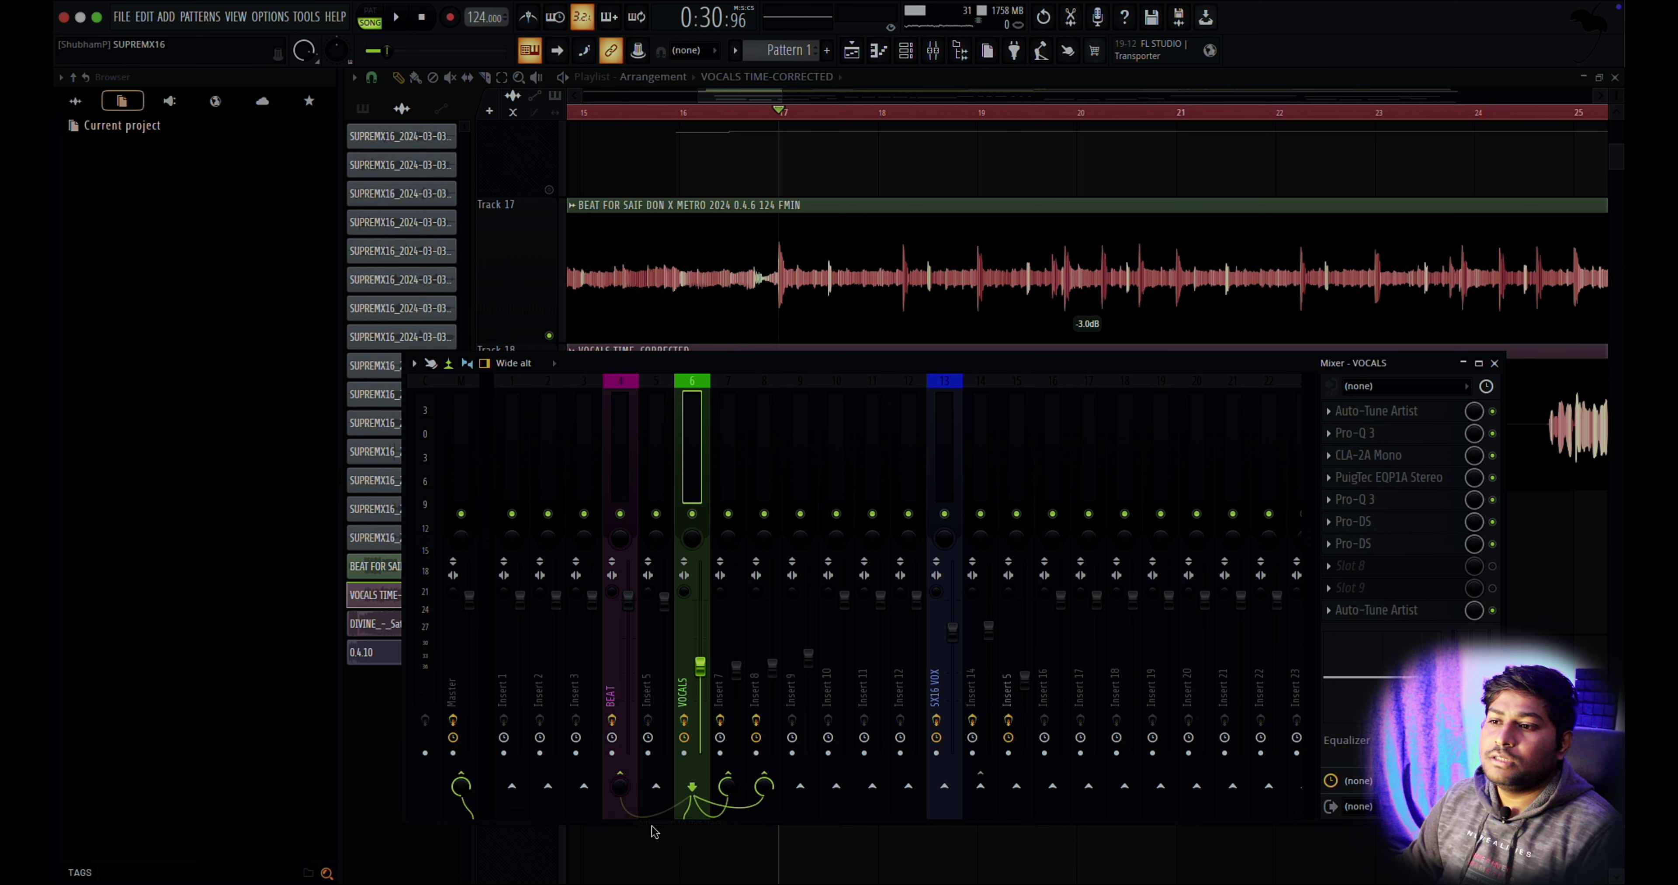
On the BEAT mixer track, bypass the existing Pro-Q 3, load a second Pro-Q 3 in slot 2 and play the song through it.
{"action": "left_click", "coordinate": [624, 485]}
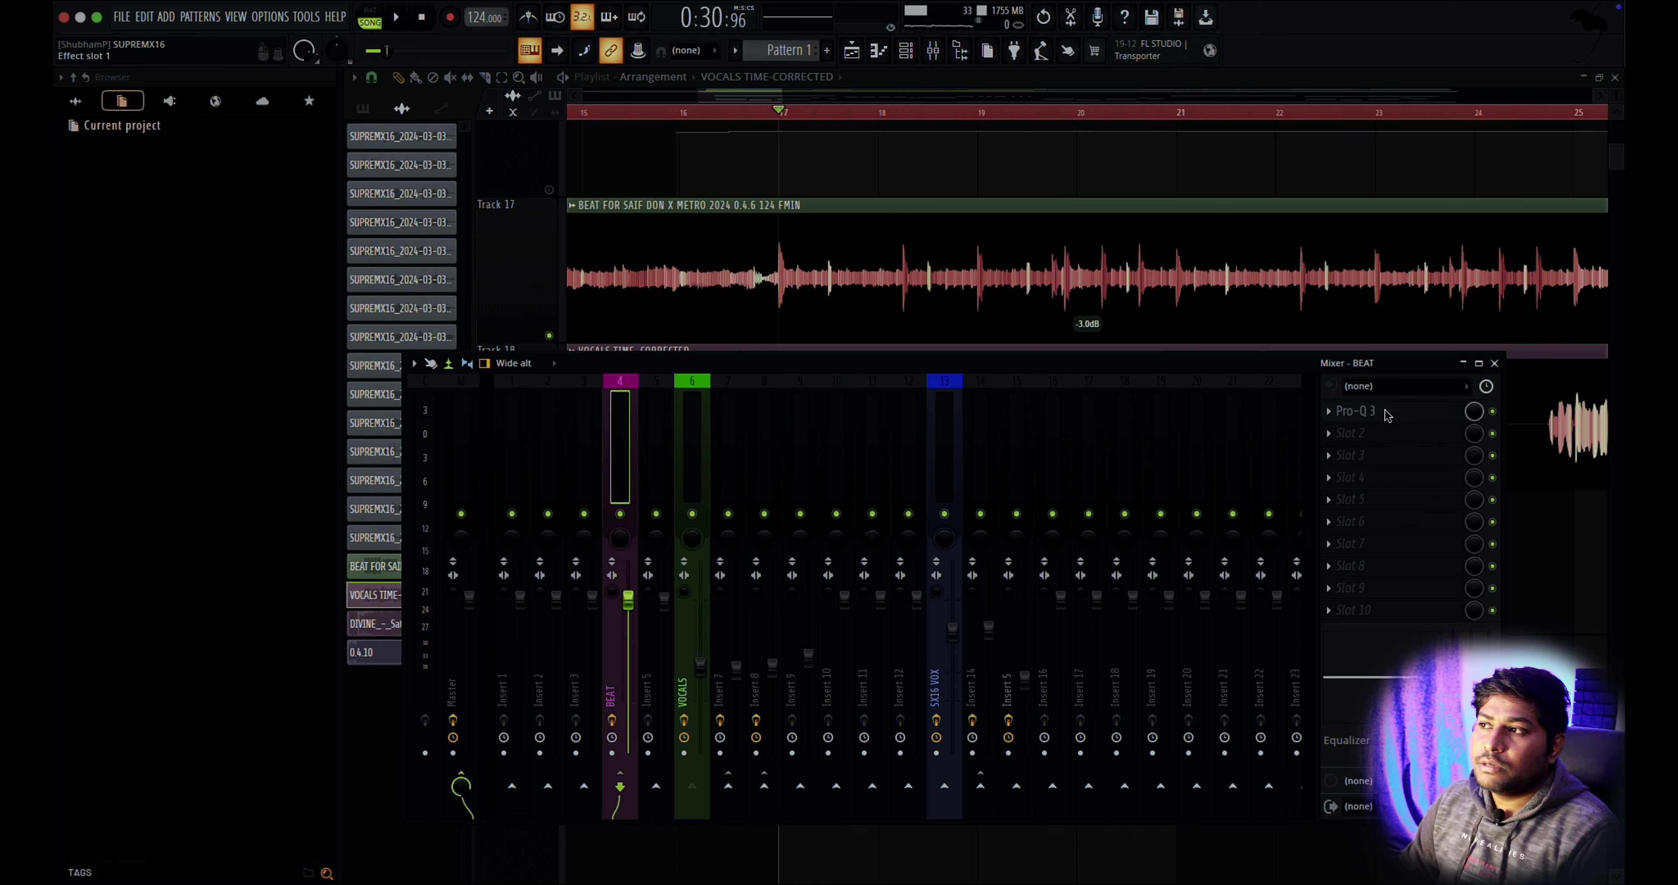
{"action": "left_click", "coordinate": [1387, 417]}
{"action": "key", "text": "space"}
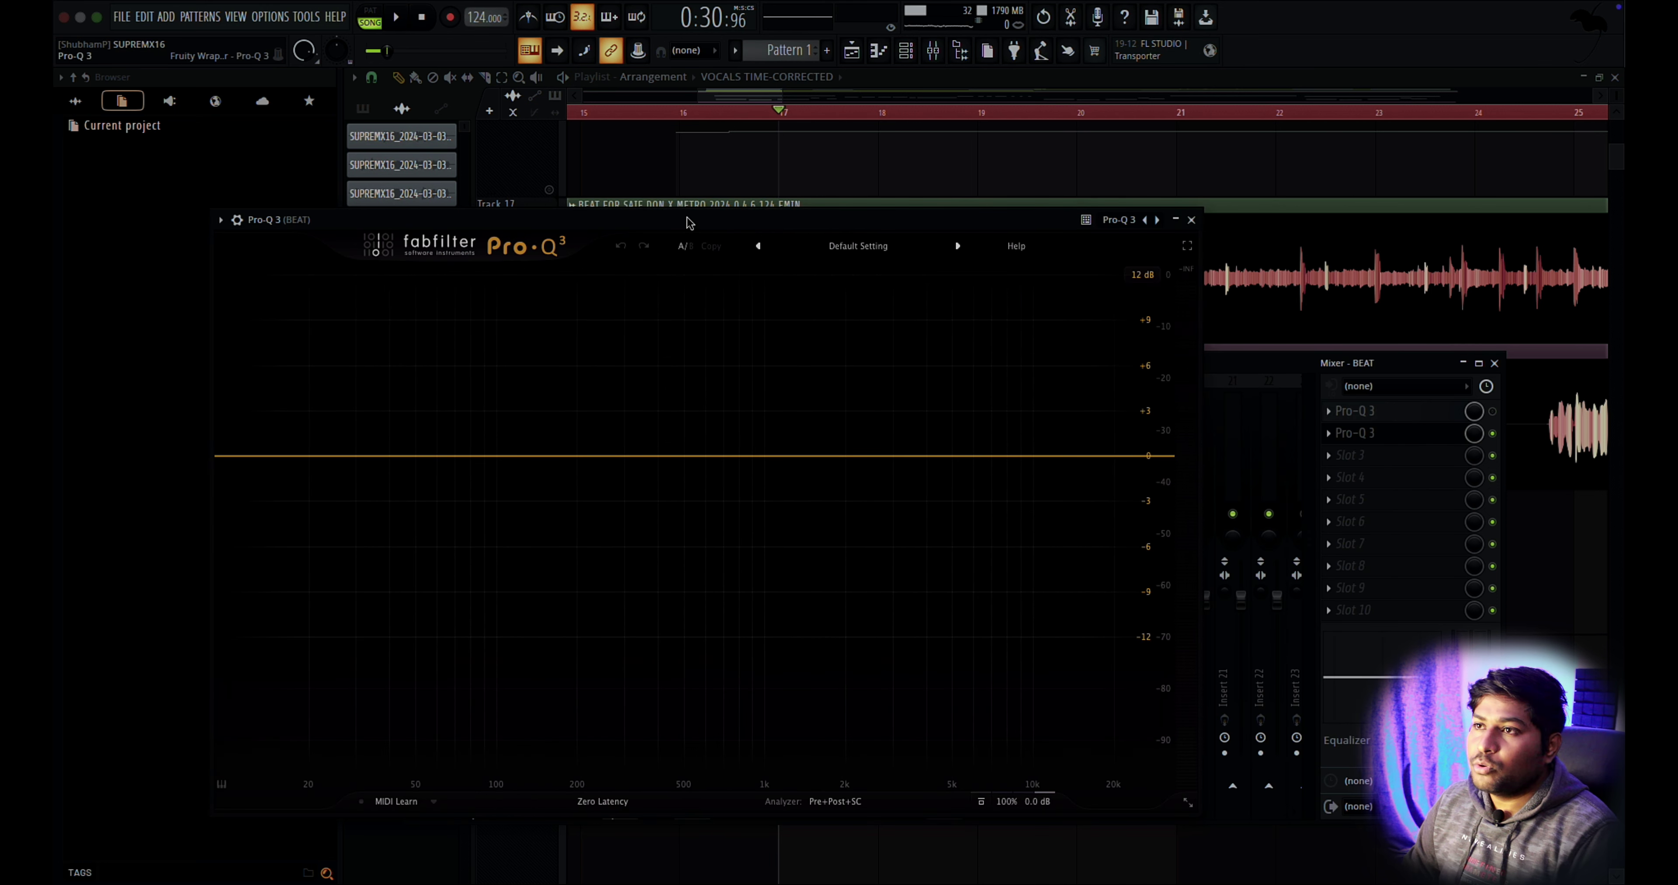
{"action": "left_click_drag", "start_coordinate": [689, 223], "coordinate": [712, 230]}
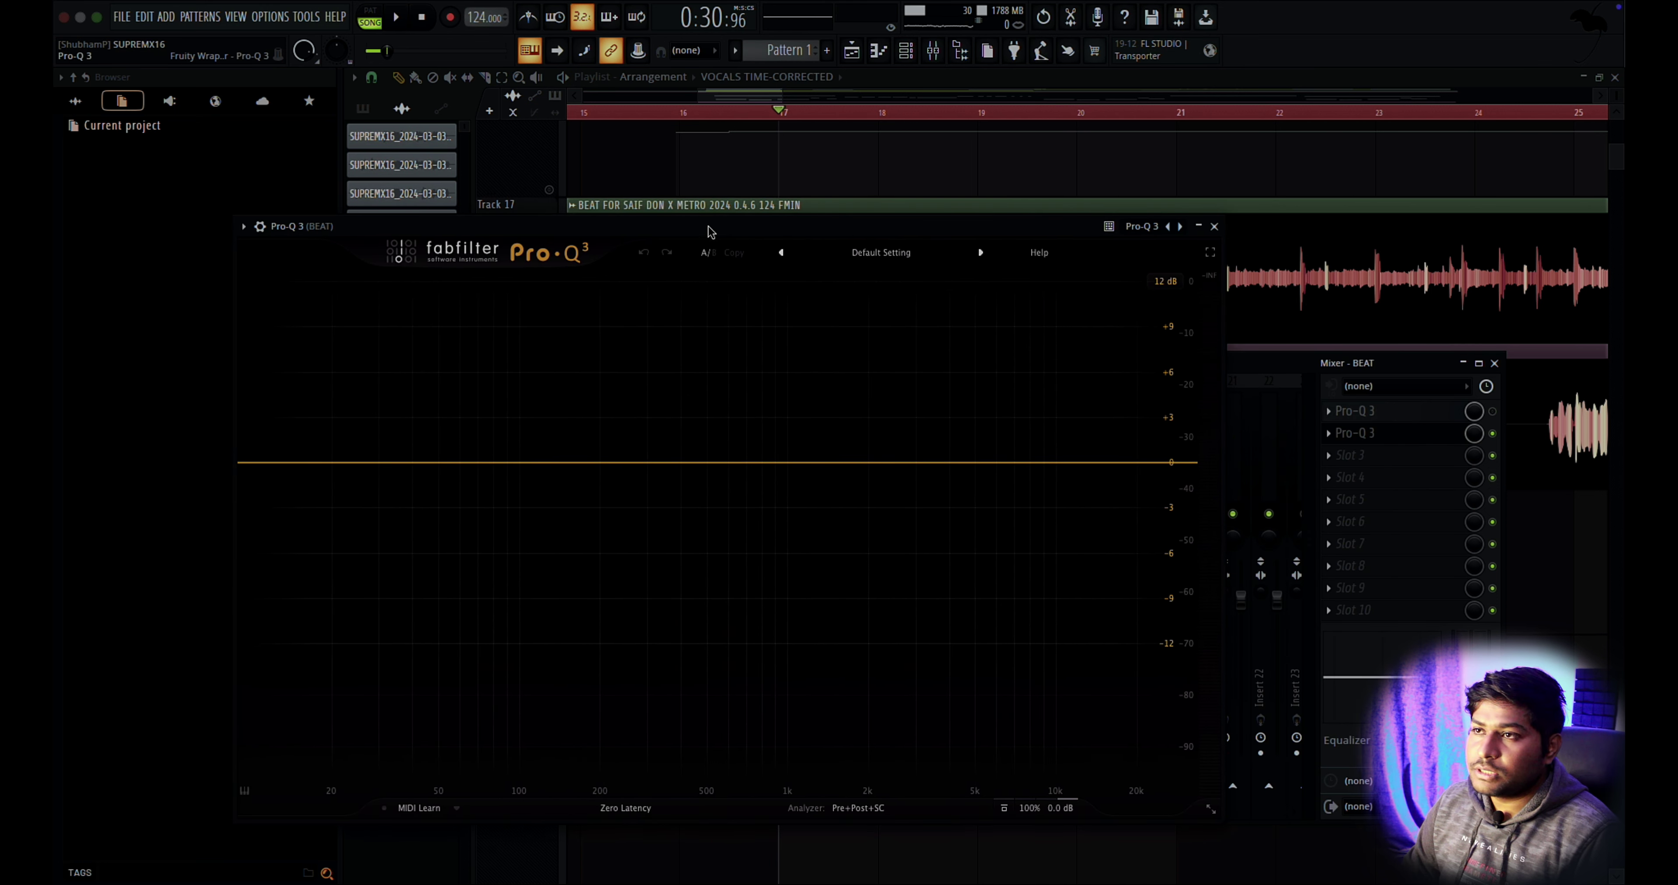
{"action": "key", "text": "space"}
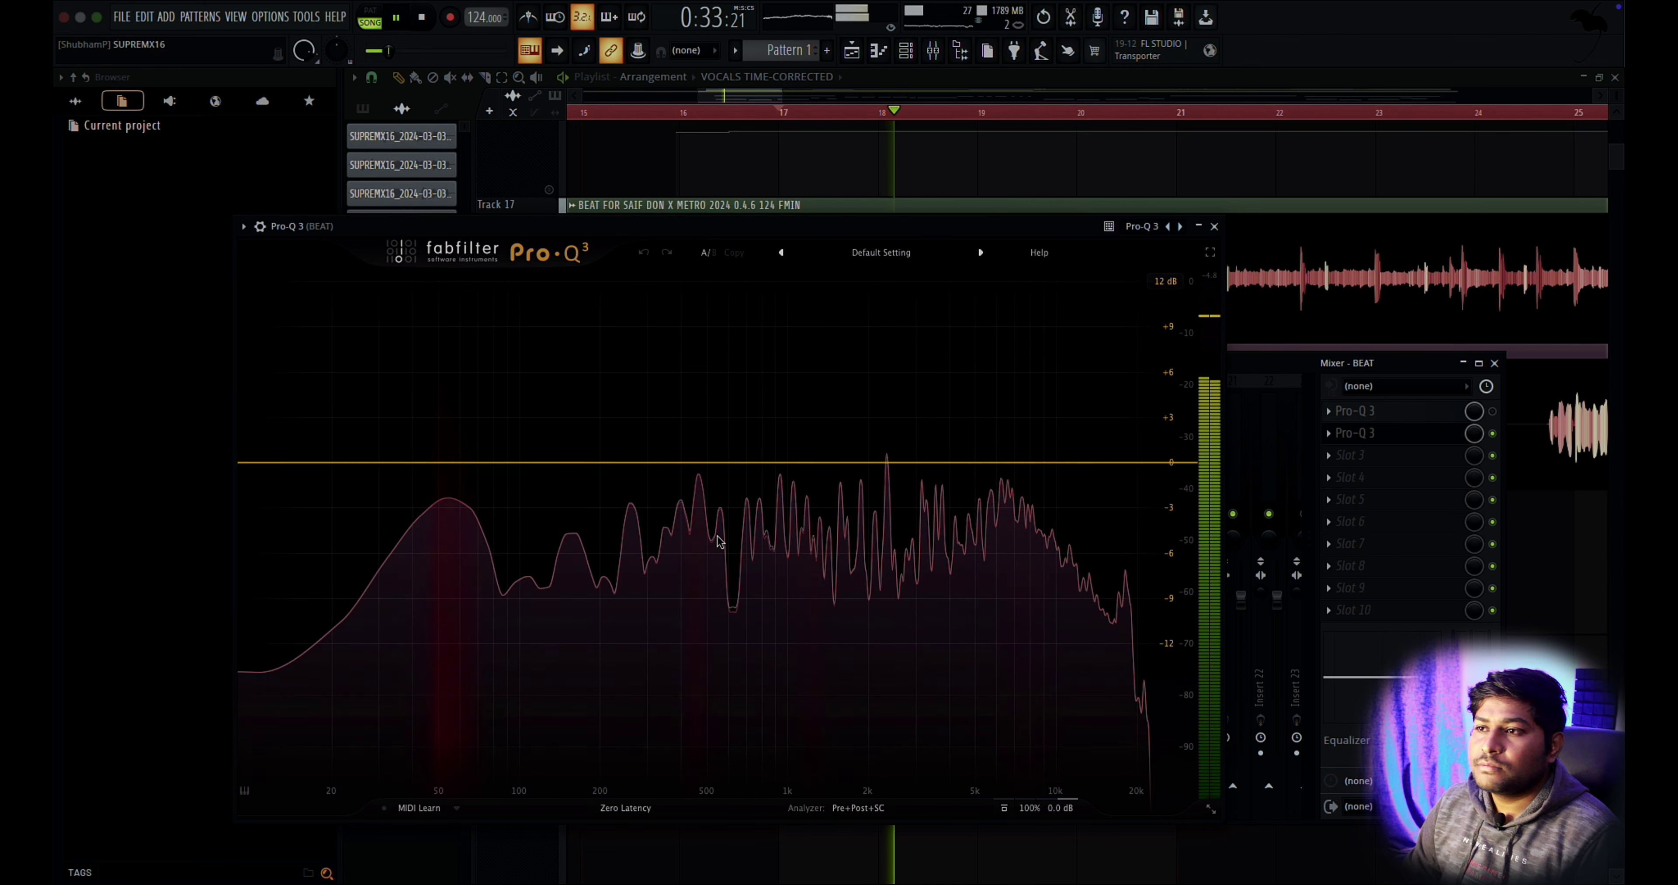
{"action": "key", "text": "space"}
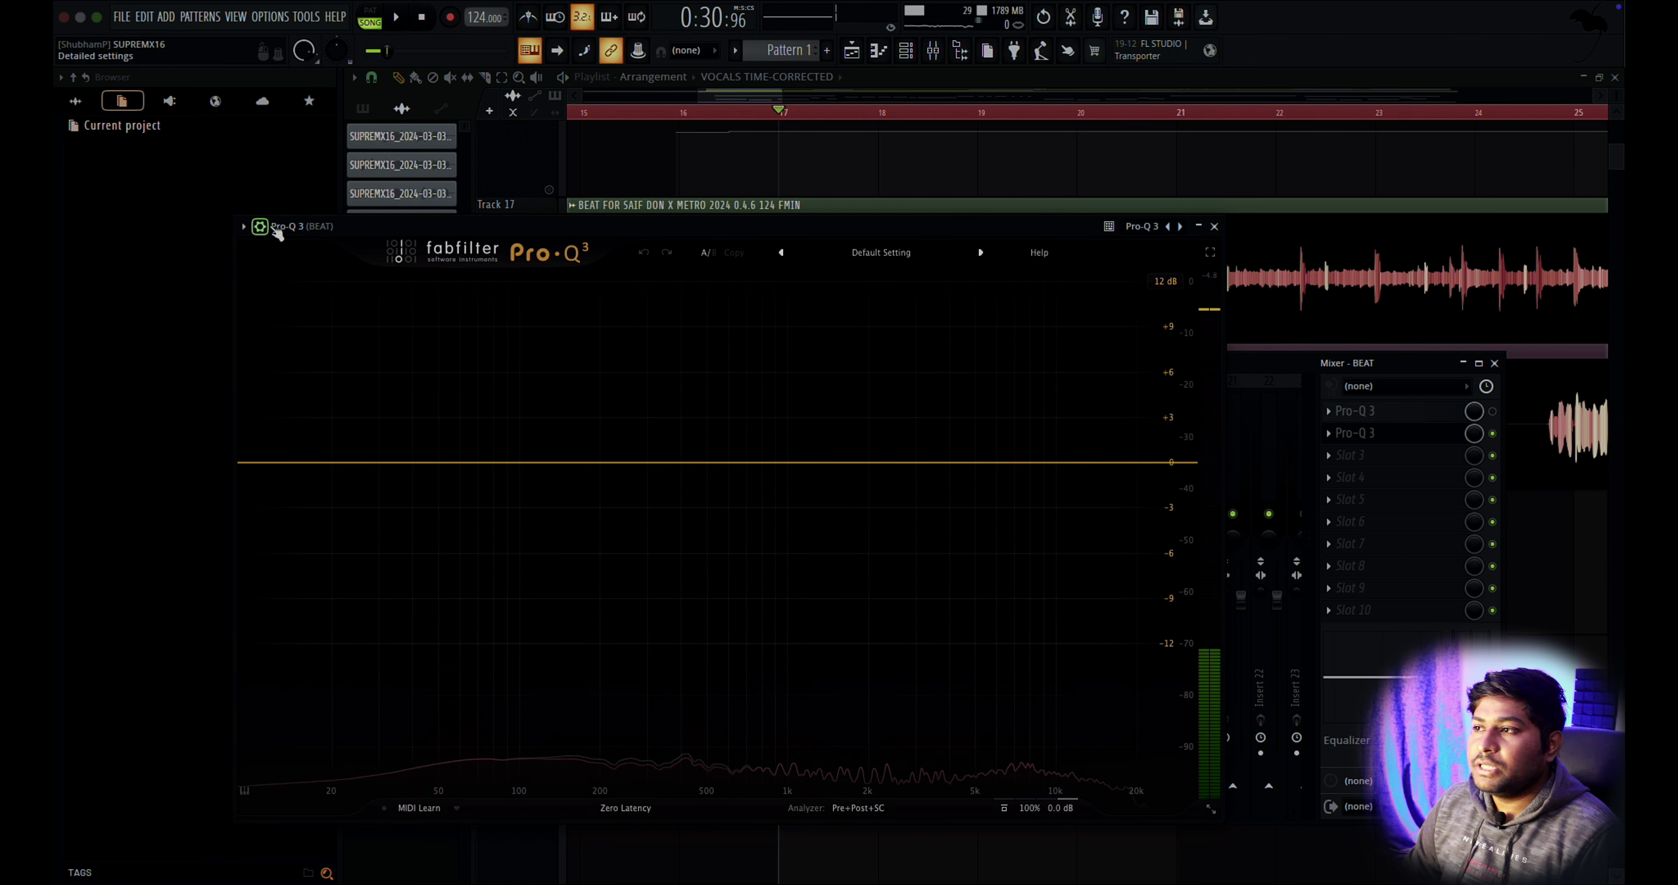
Assign VOCALS to the Stereo Side Chain input in the new Pro-Q 3's processing settings and return to its editor.
{"action": "left_click", "coordinate": [262, 228]}
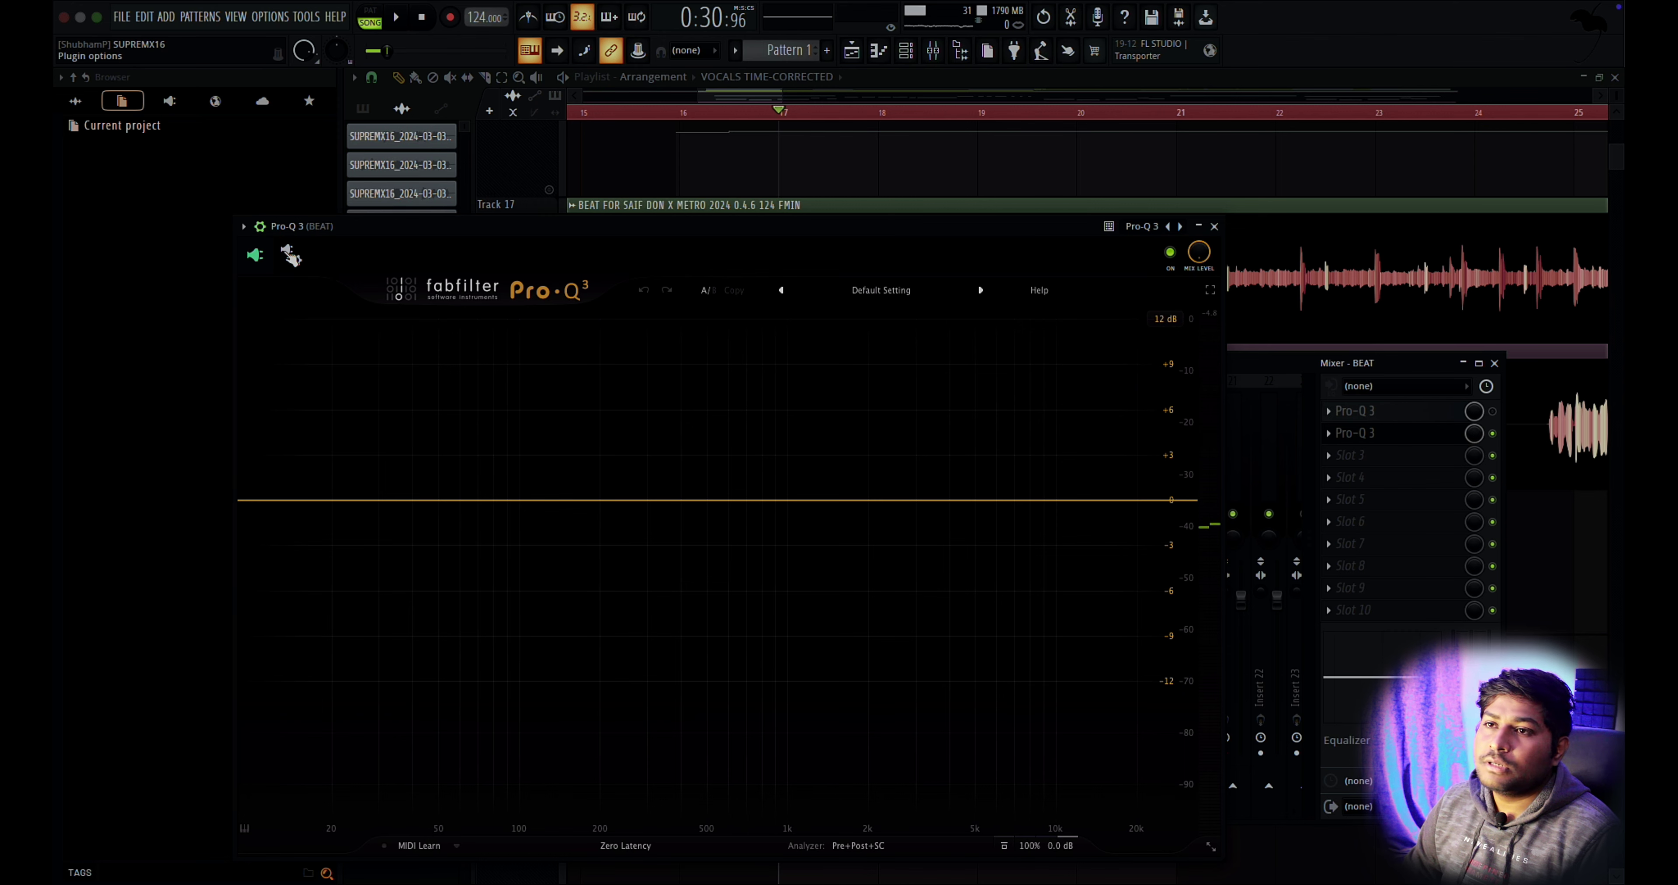
{"action": "left_click", "coordinate": [288, 254]}
{"action": "left_click_drag", "start_coordinate": [337, 231], "coordinate": [394, 260]}
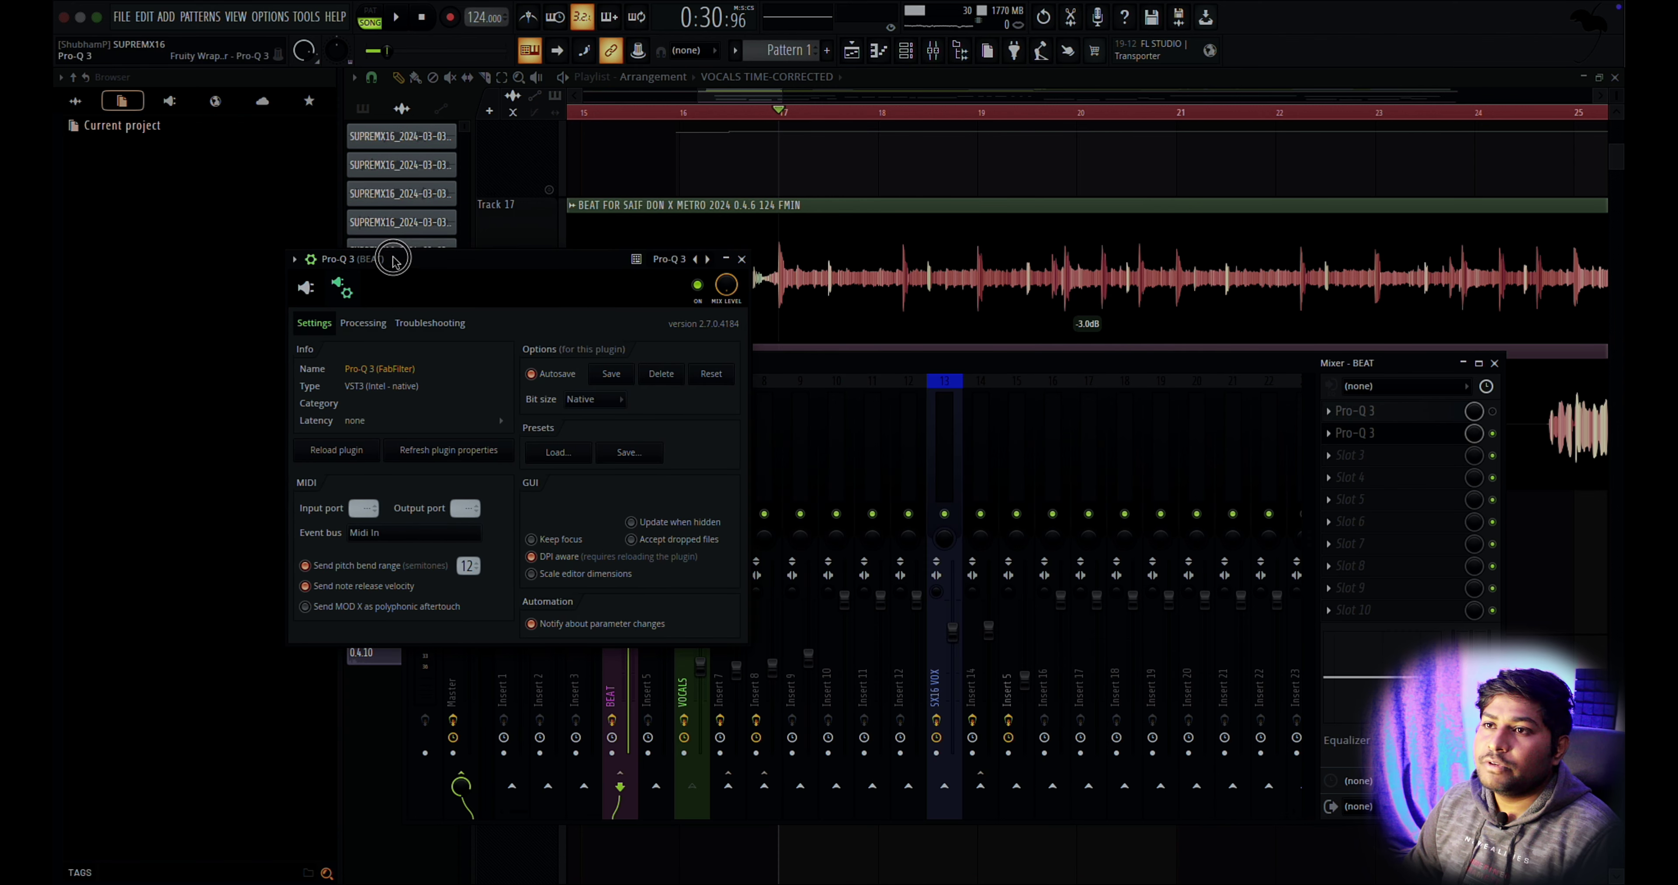
{"action": "left_click", "coordinate": [365, 326]}
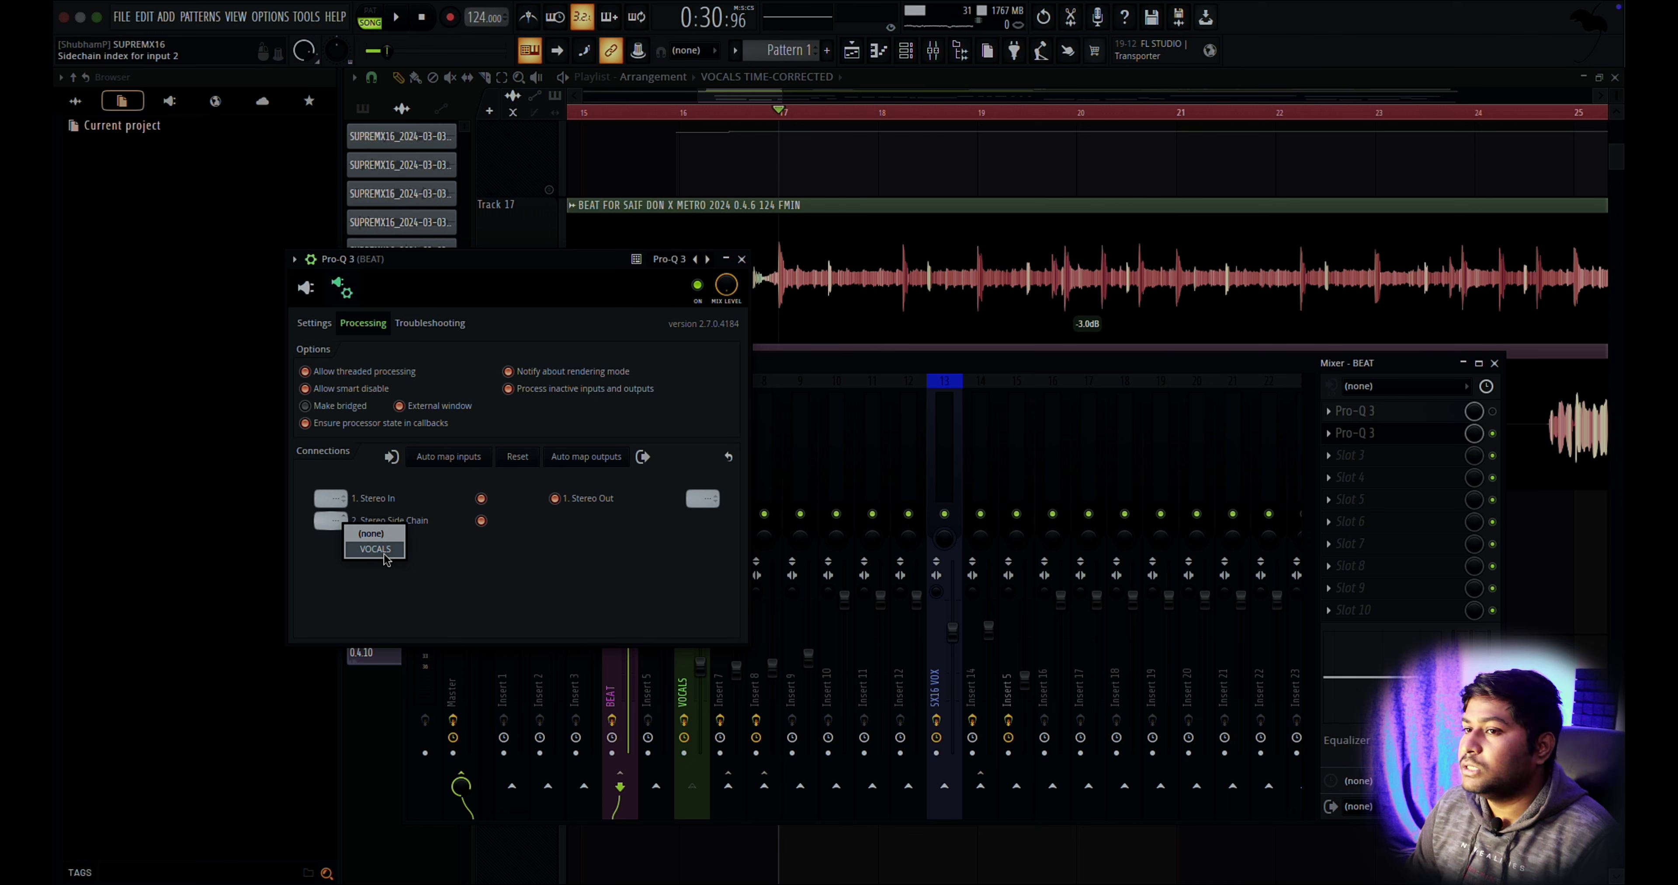
{"action": "left_click", "coordinate": [306, 288]}
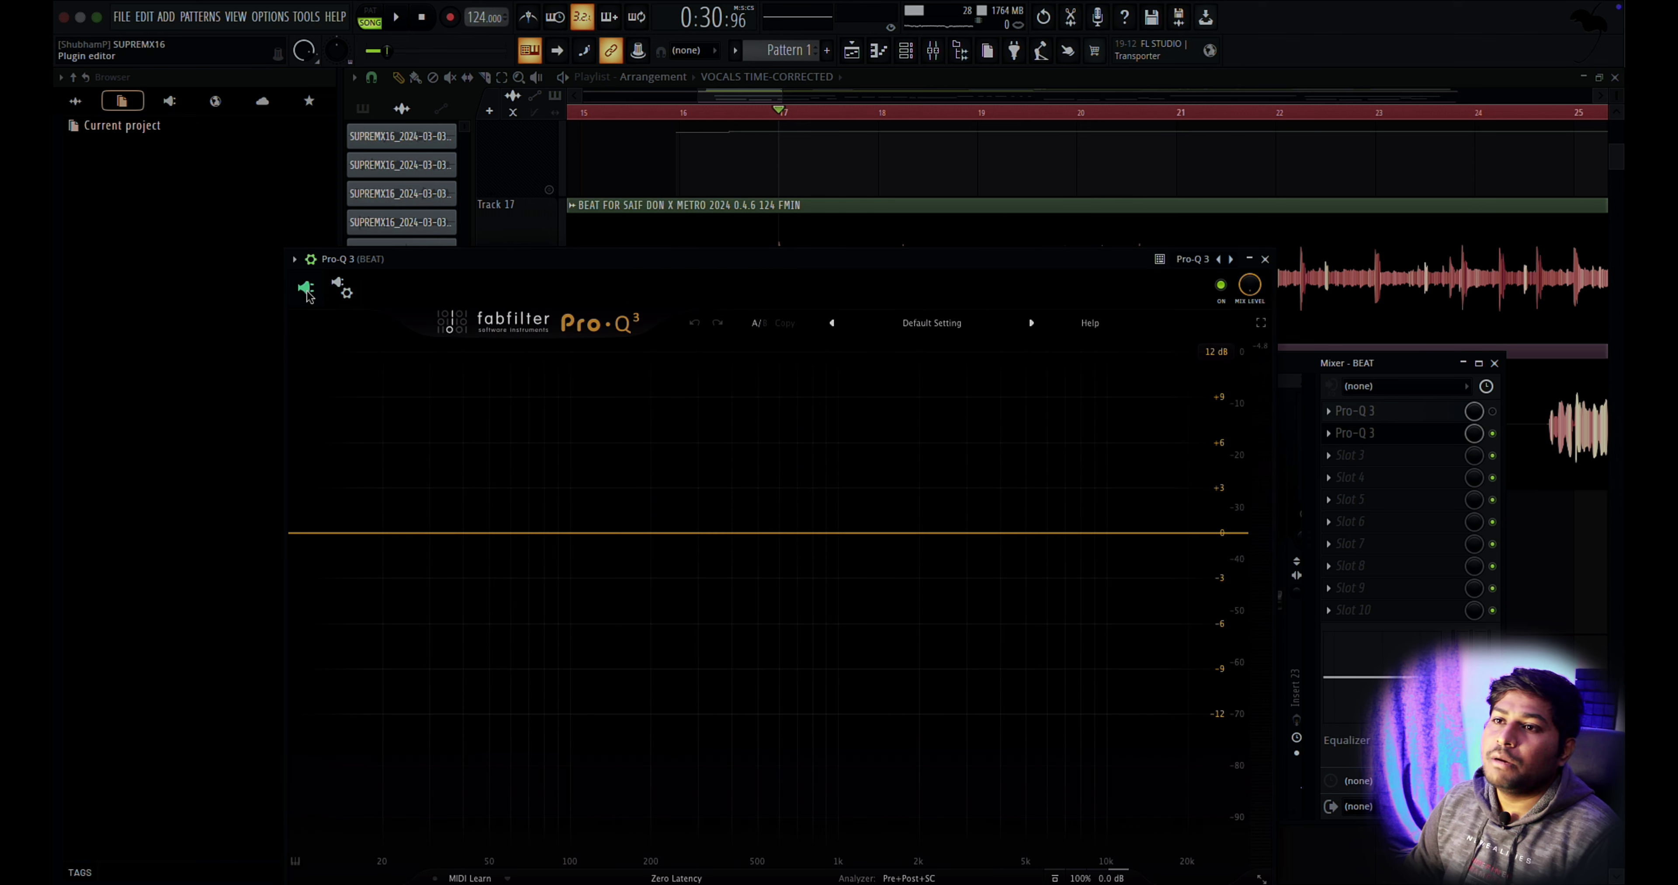
{"action": "left_click_drag", "start_coordinate": [411, 262], "coordinate": [418, 207]}
Play the song in short passes to compare the beat's spectrum with the sidechained vocal spectrum in Pro-Q 3.
{"action": "key", "text": "space"}
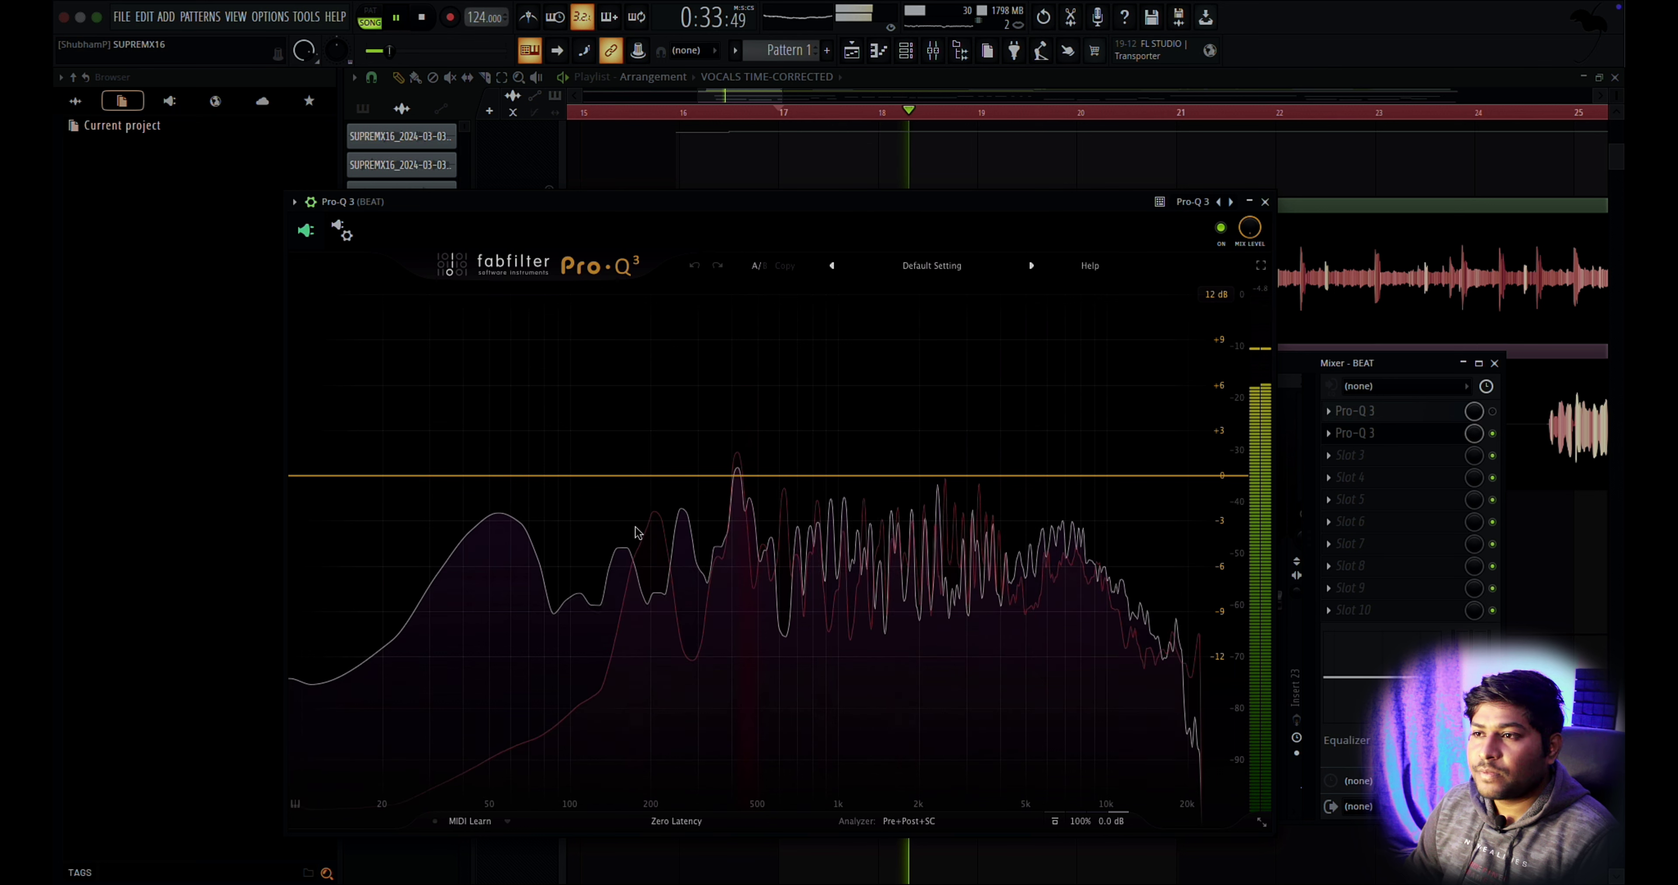
{"action": "key", "text": "space"}
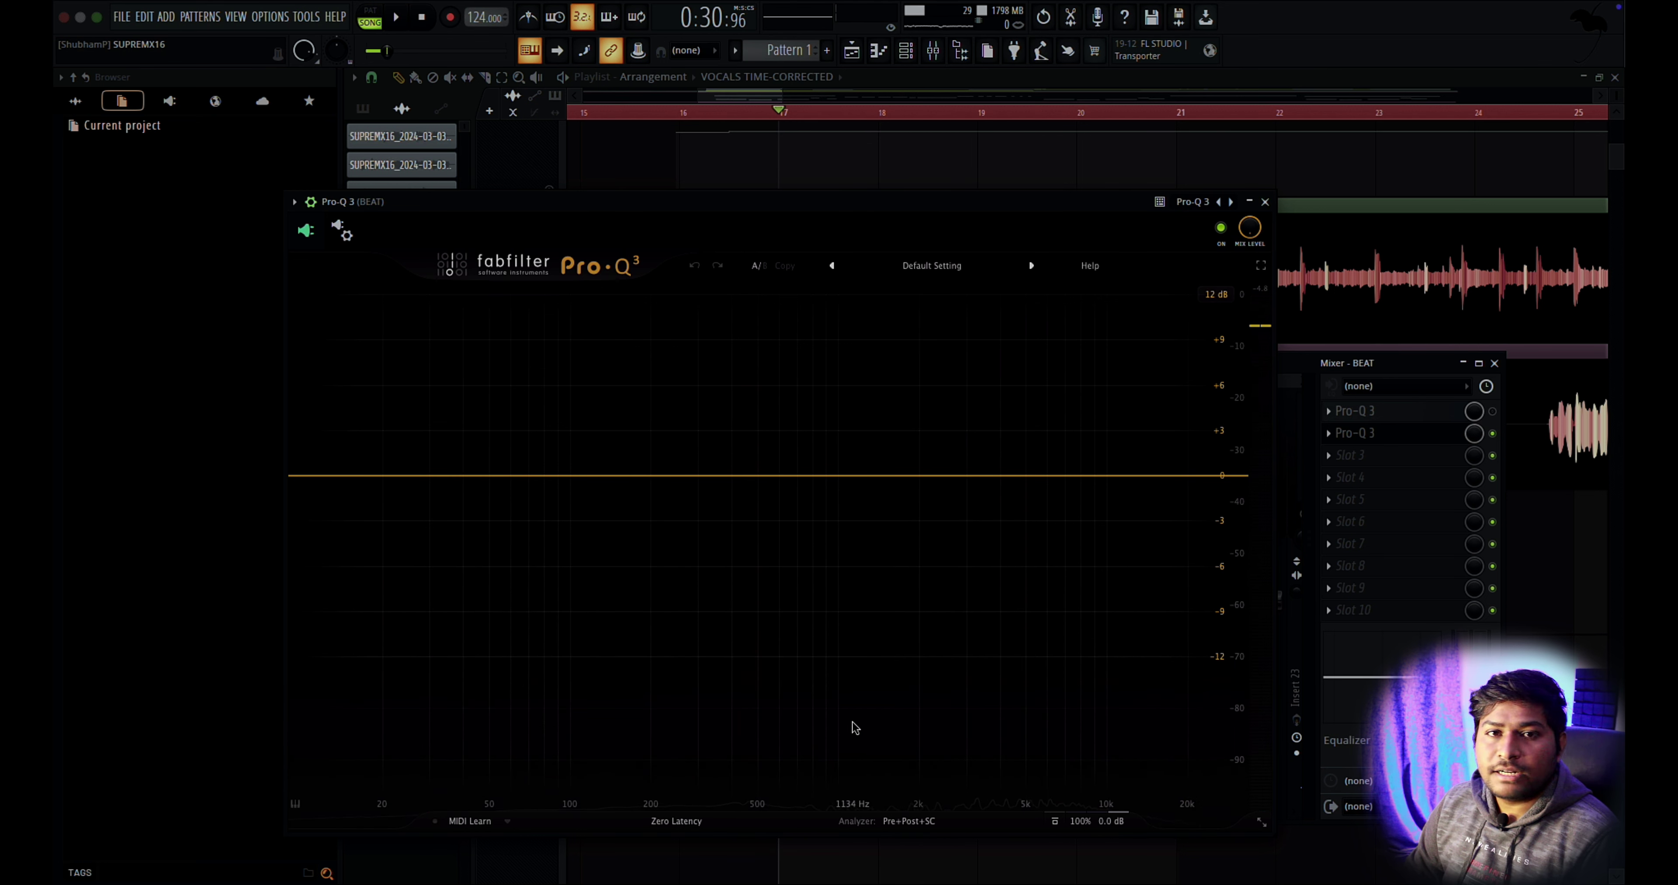
{"action": "key", "text": "space"}
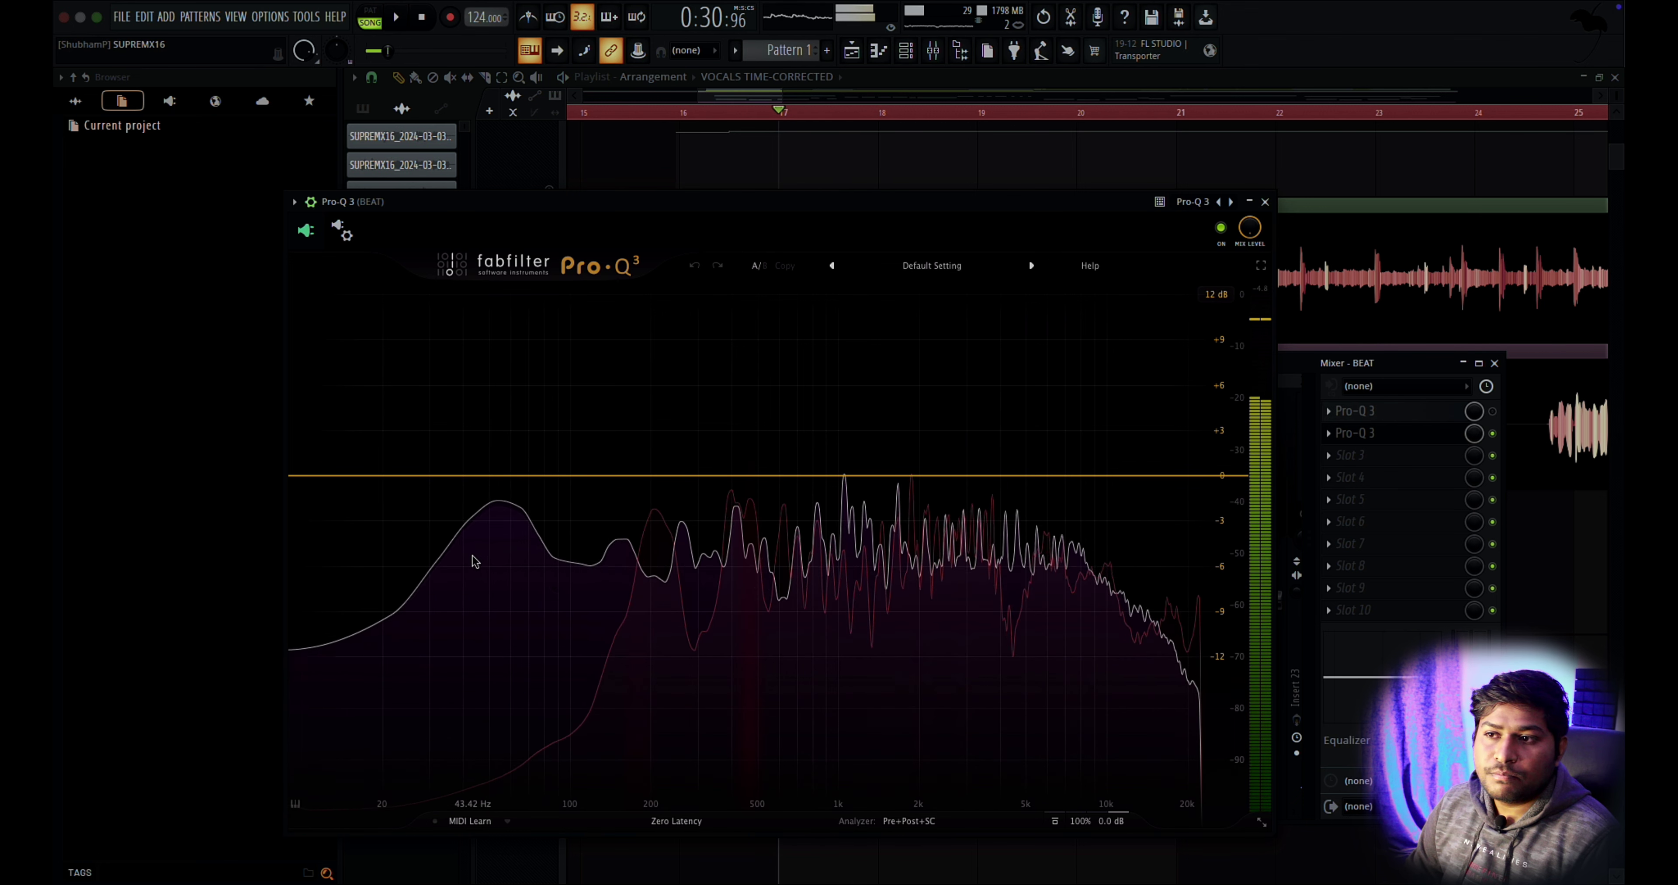
{"action": "key", "text": "space"}
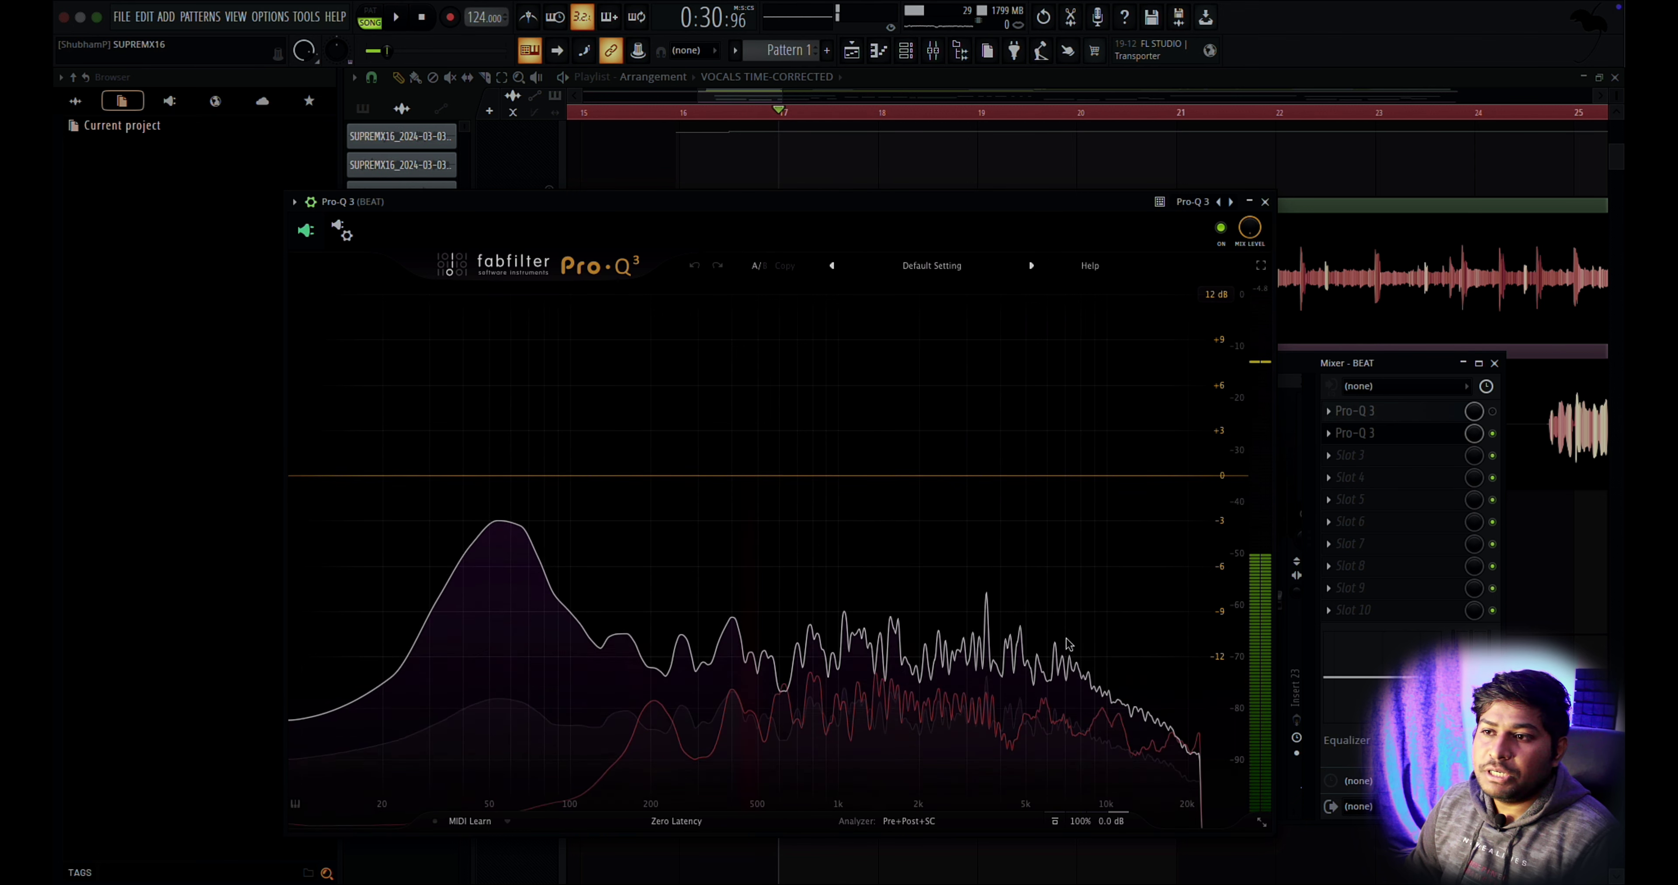
Start EQ Match in Pro-Q 3 with Side Chain as the reference and play the song for analysis.
{"action": "left_click", "coordinate": [909, 821]}
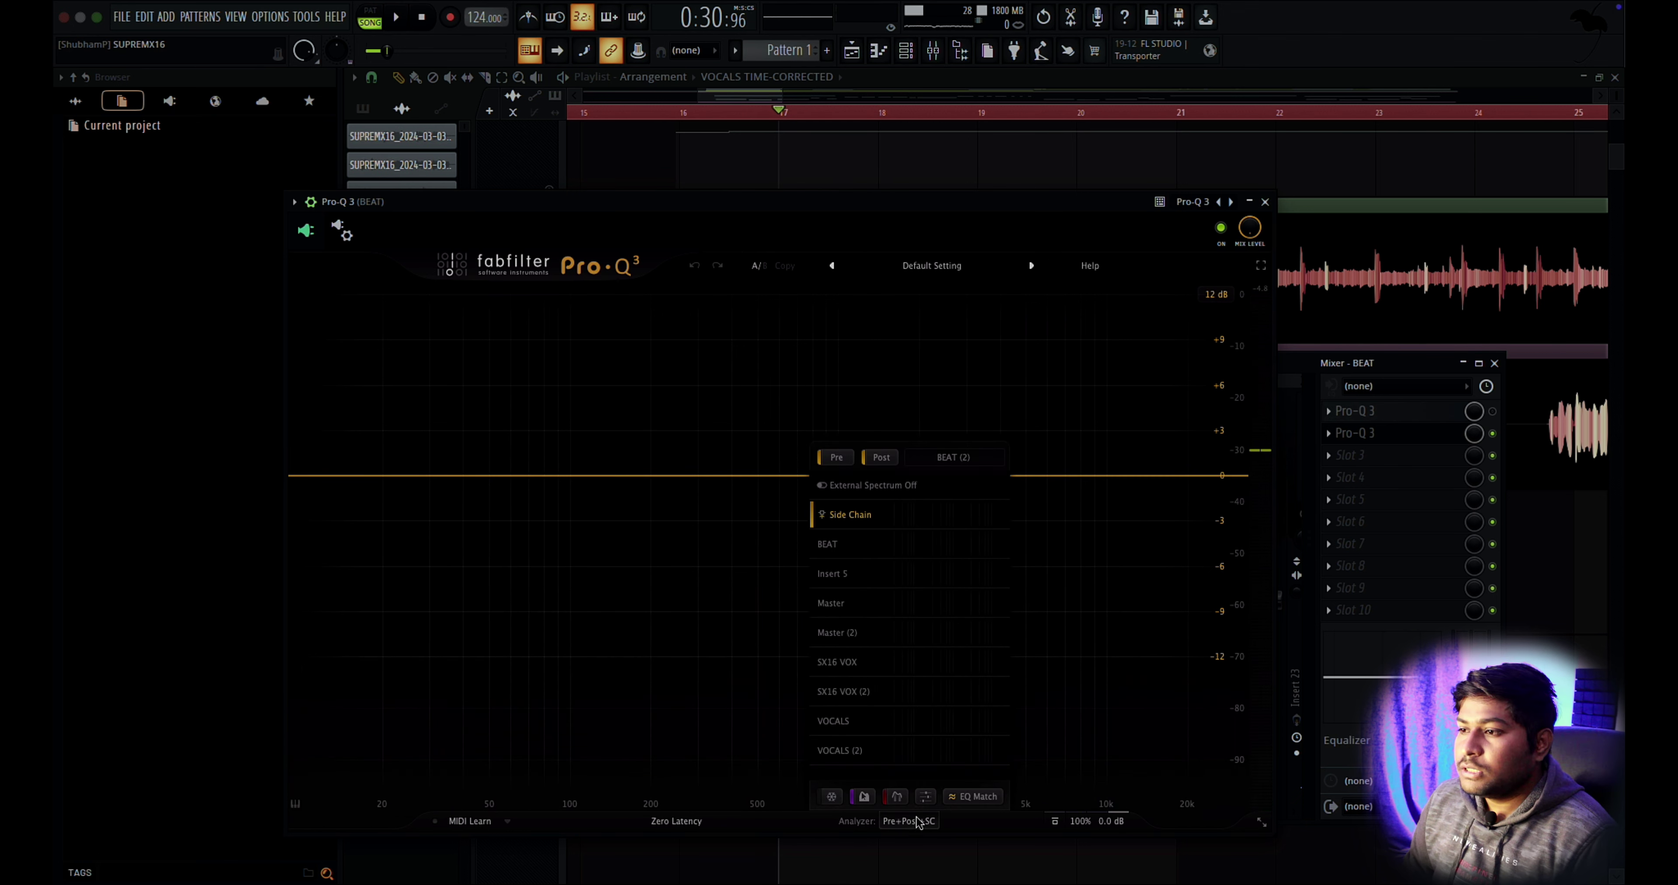
{"action": "left_click", "coordinate": [967, 801]}
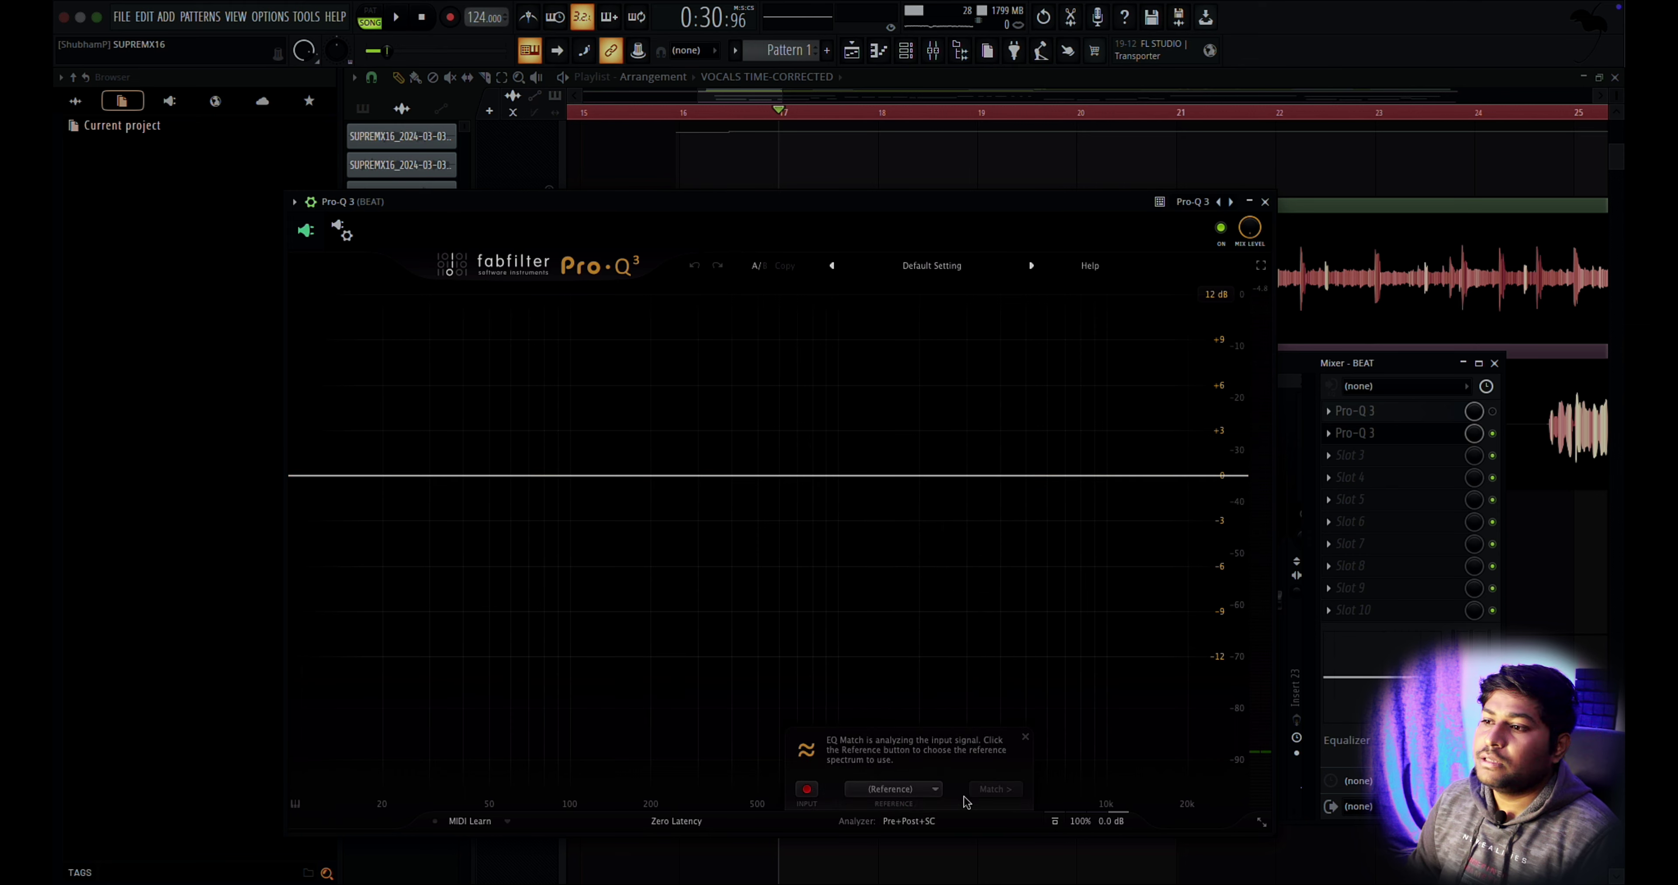
{"action": "left_click", "coordinate": [912, 790]}
{"action": "left_click", "coordinate": [926, 830]}
{"action": "key", "text": "space"}
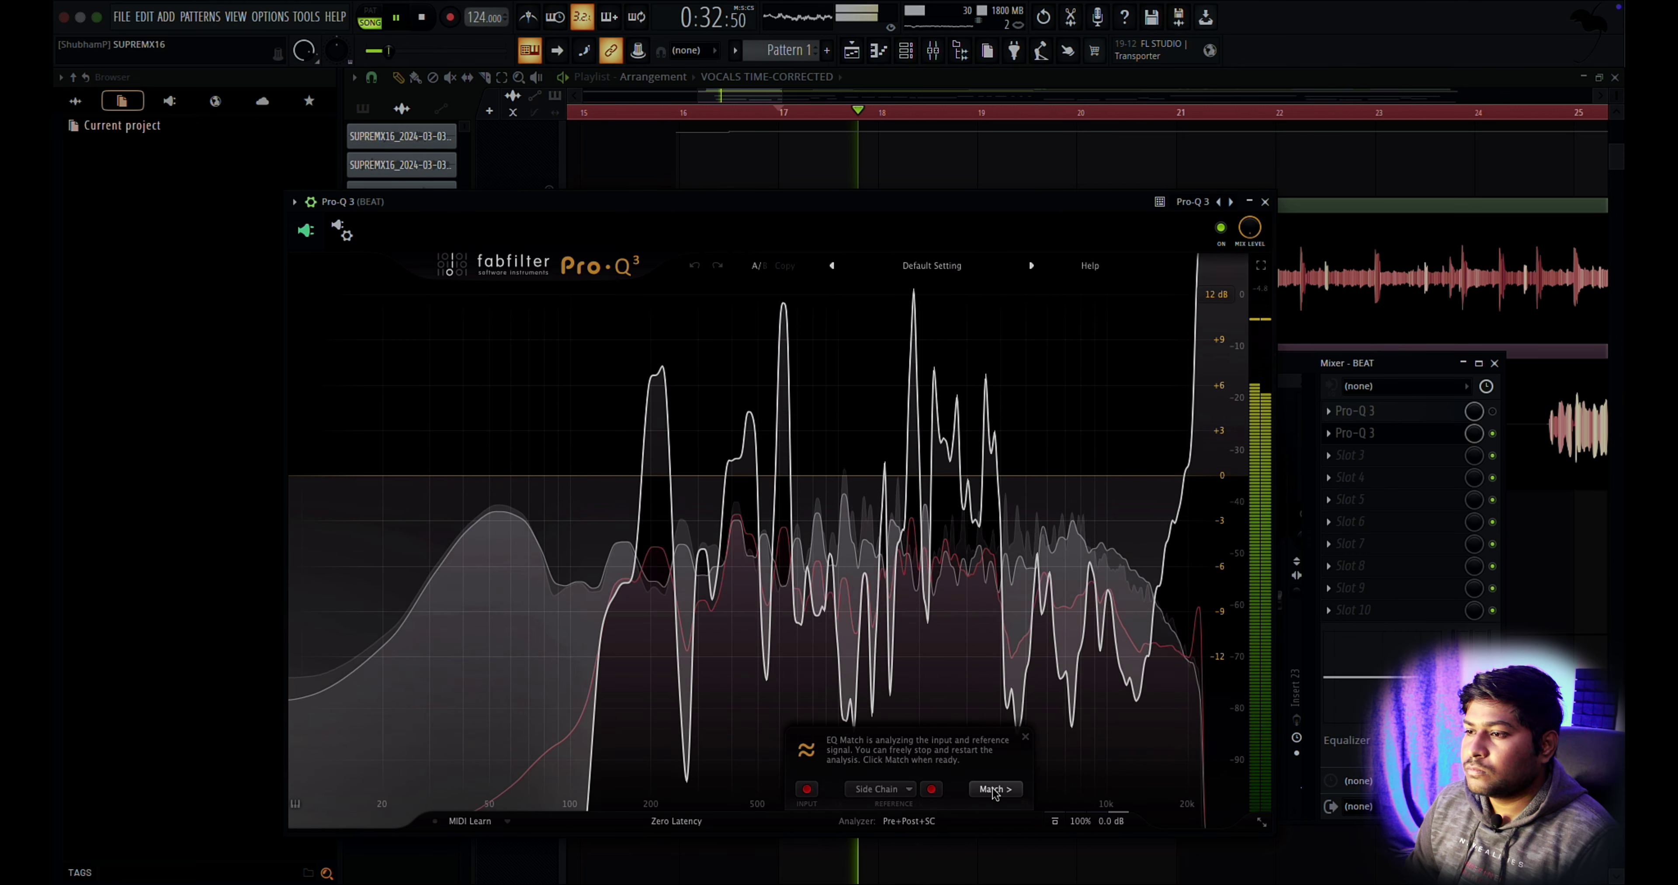
Match the beat's EQ curve to the vocal reference using 24 bands, stop playback and finish EQ Match.
{"action": "left_click", "coordinate": [993, 789]}
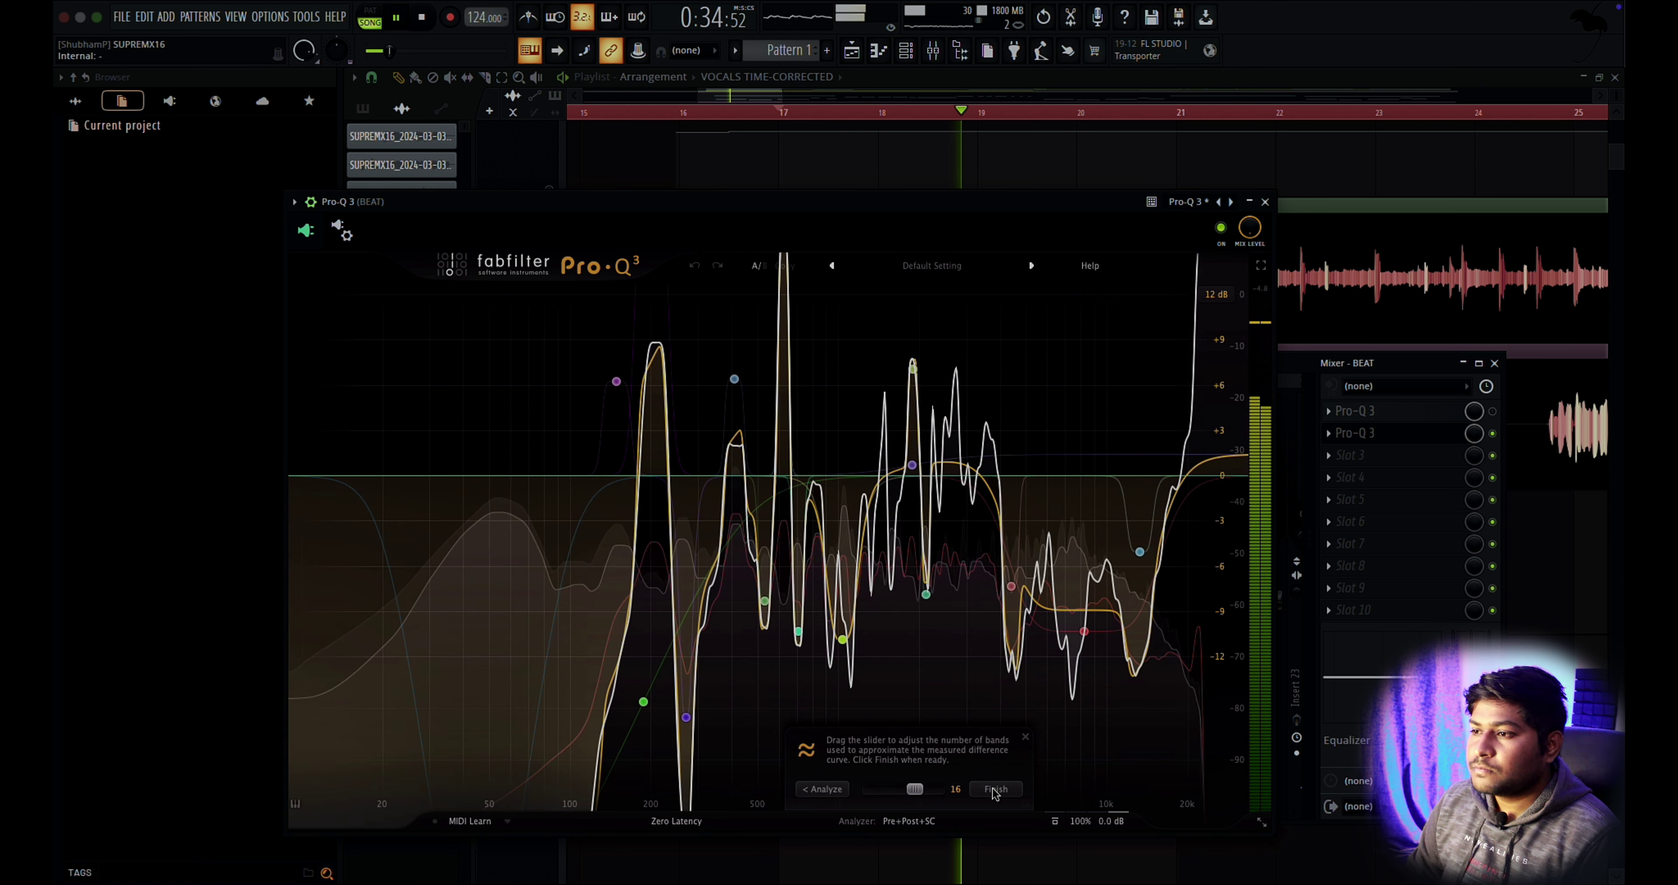
{"action": "left_click_drag", "start_coordinate": [916, 790], "coordinate": [957, 790]}
{"action": "key", "text": "space"}
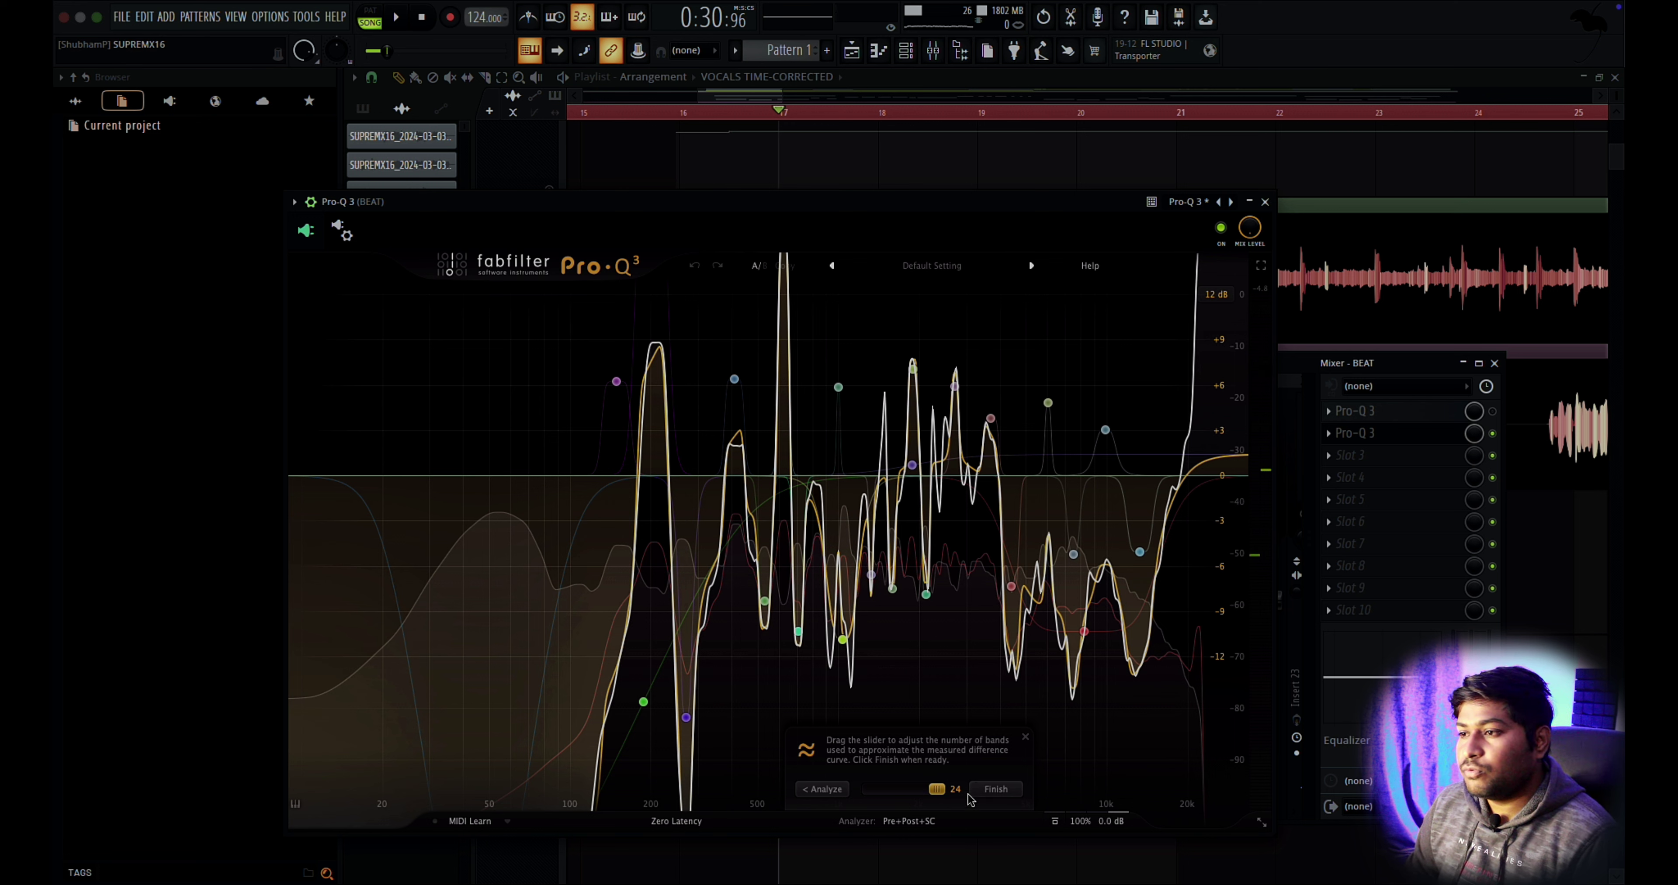
{"action": "left_click", "coordinate": [996, 790]}
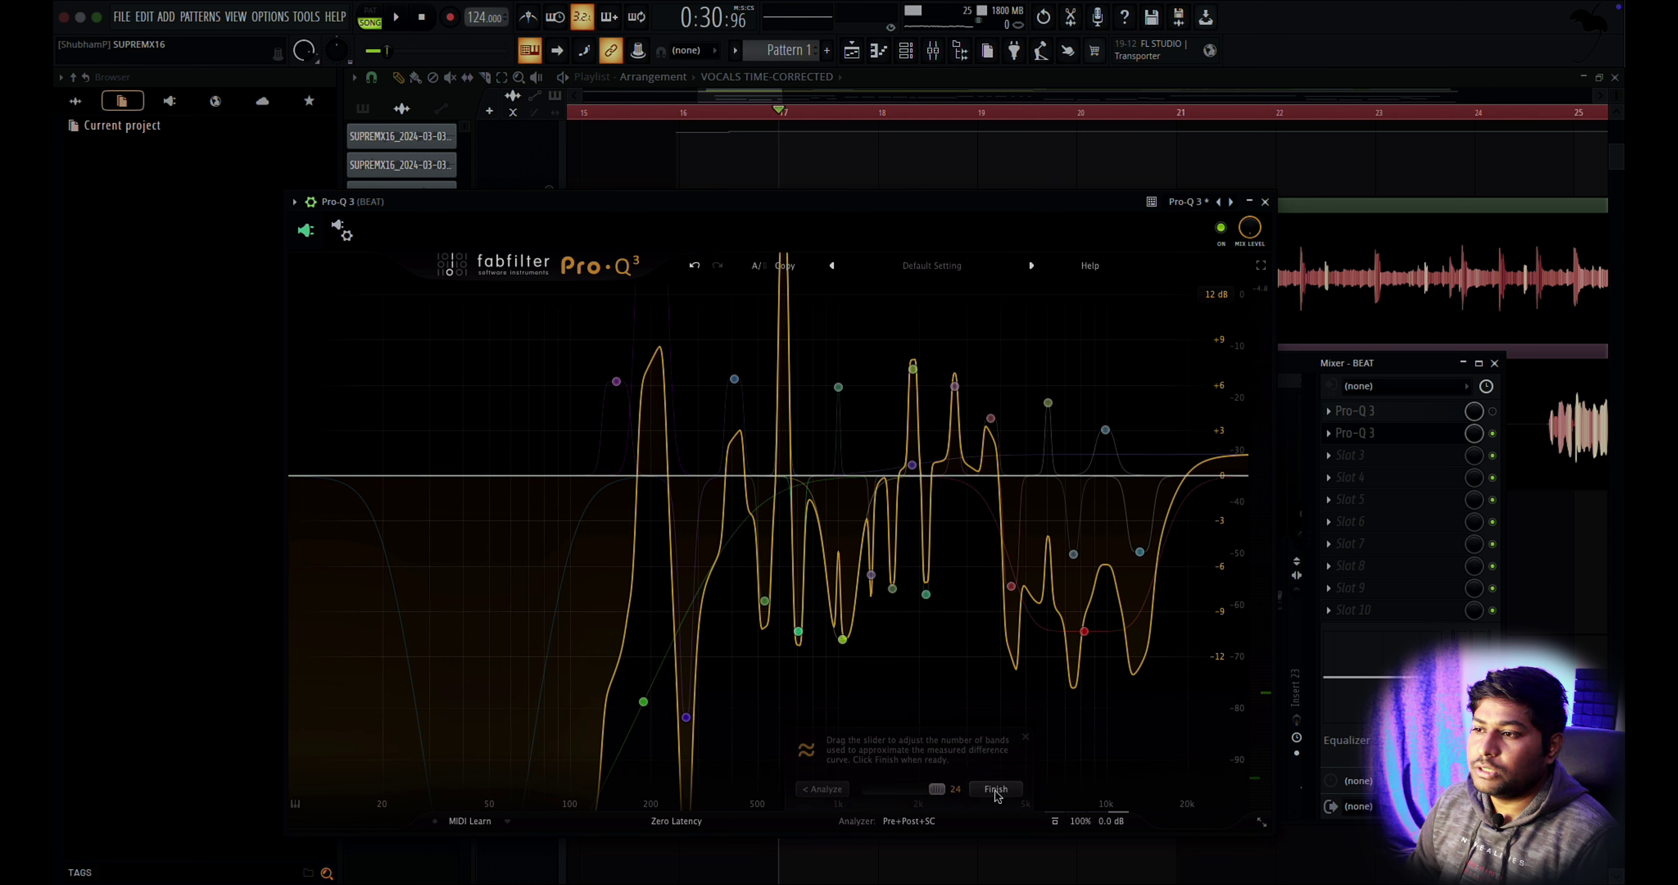
Set the Pro-Q 3 display range to 30 dB and play the song to audition the matched curve.
{"action": "left_click", "coordinate": [1225, 295]}
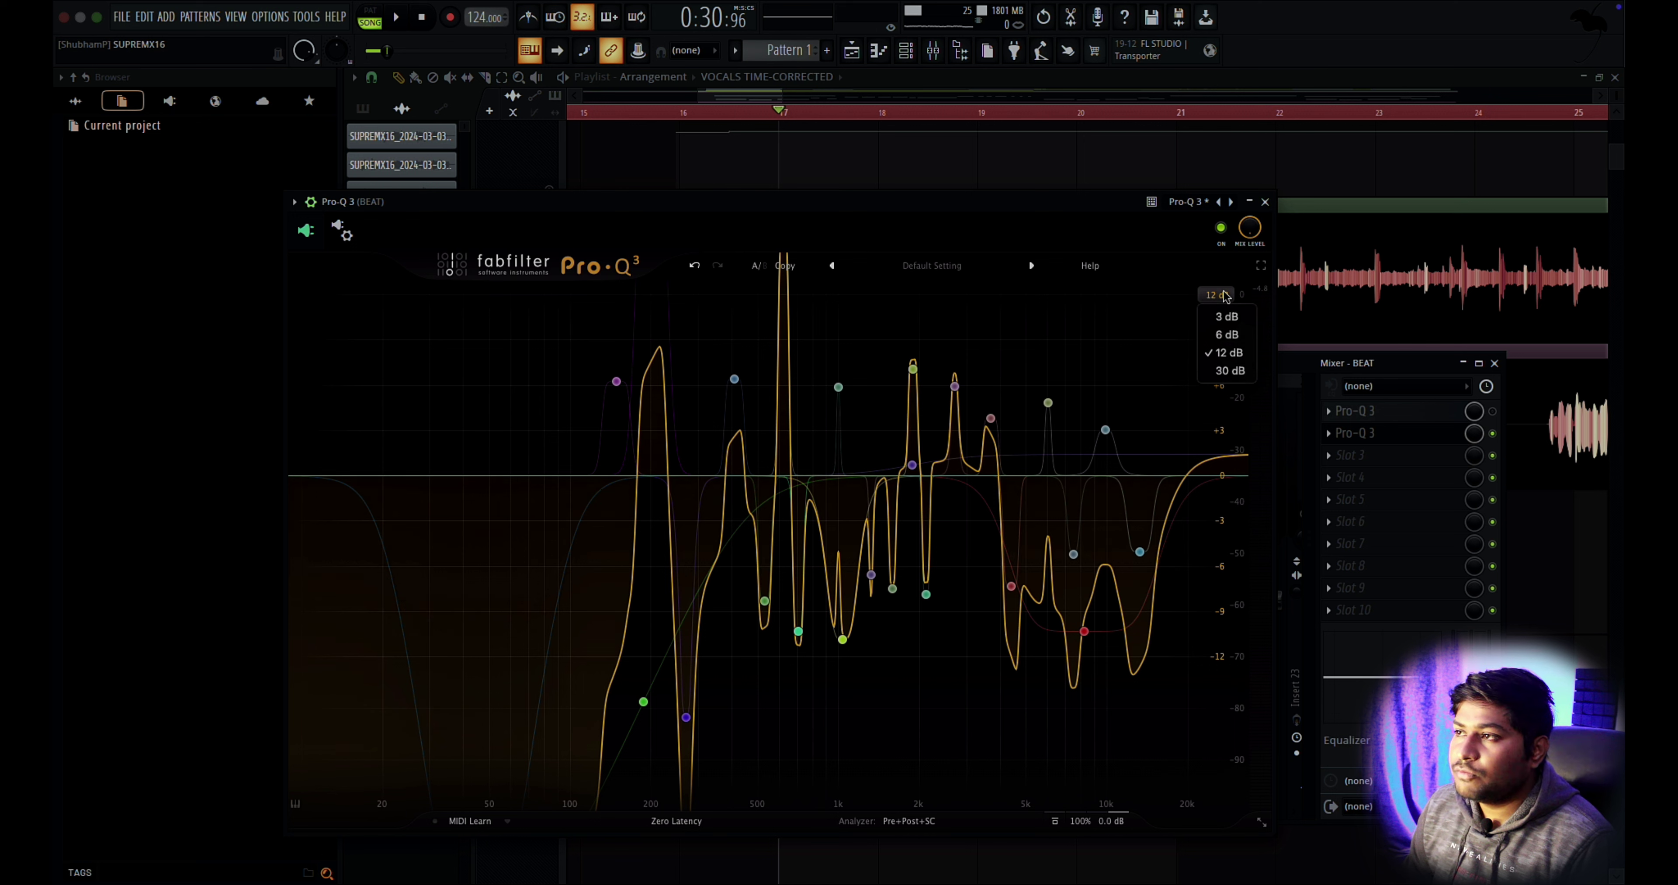
{"action": "left_click", "coordinate": [1228, 371]}
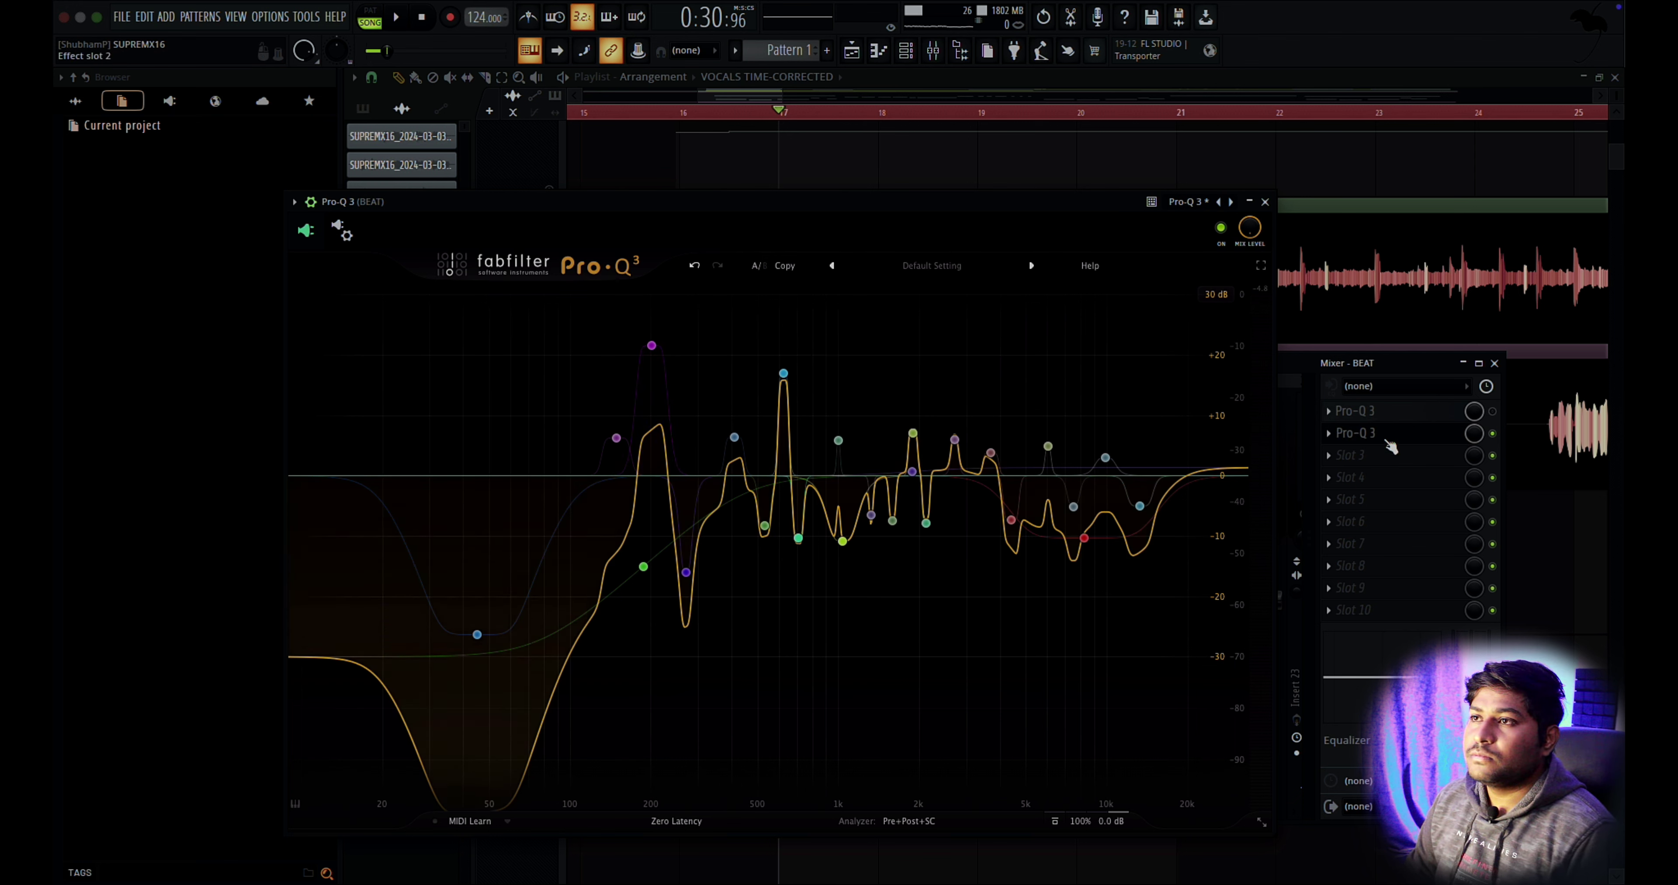
{"action": "key", "text": "space"}
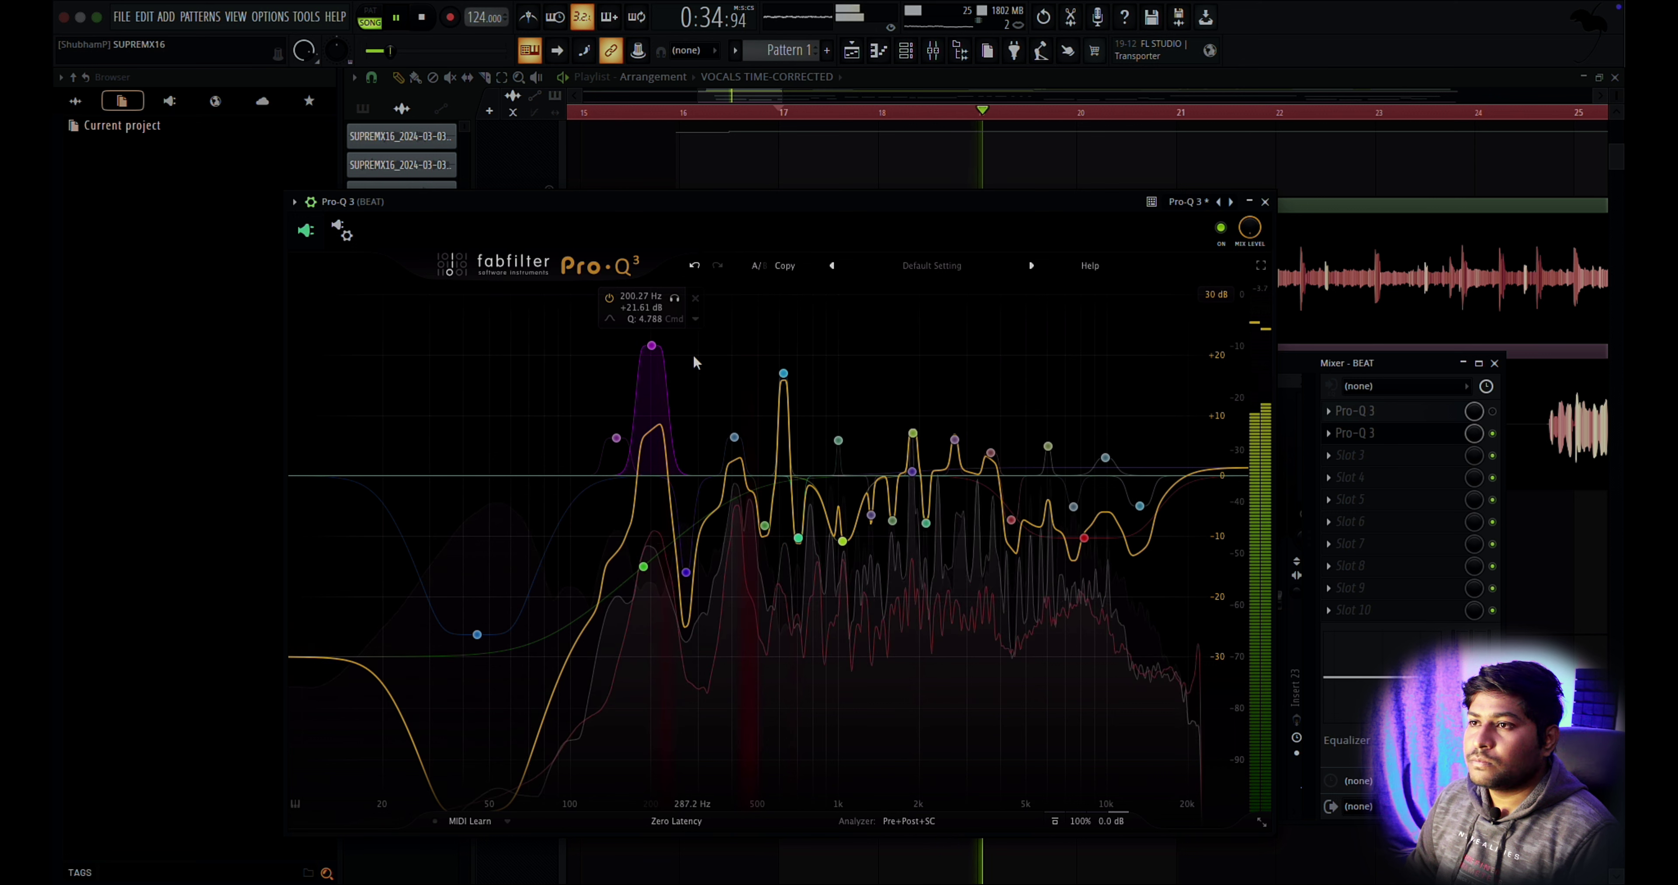
Stop playback and delete the lowest-frequency EQ bands together with every band that cuts below 0 dB.
{"action": "key", "text": "space"}
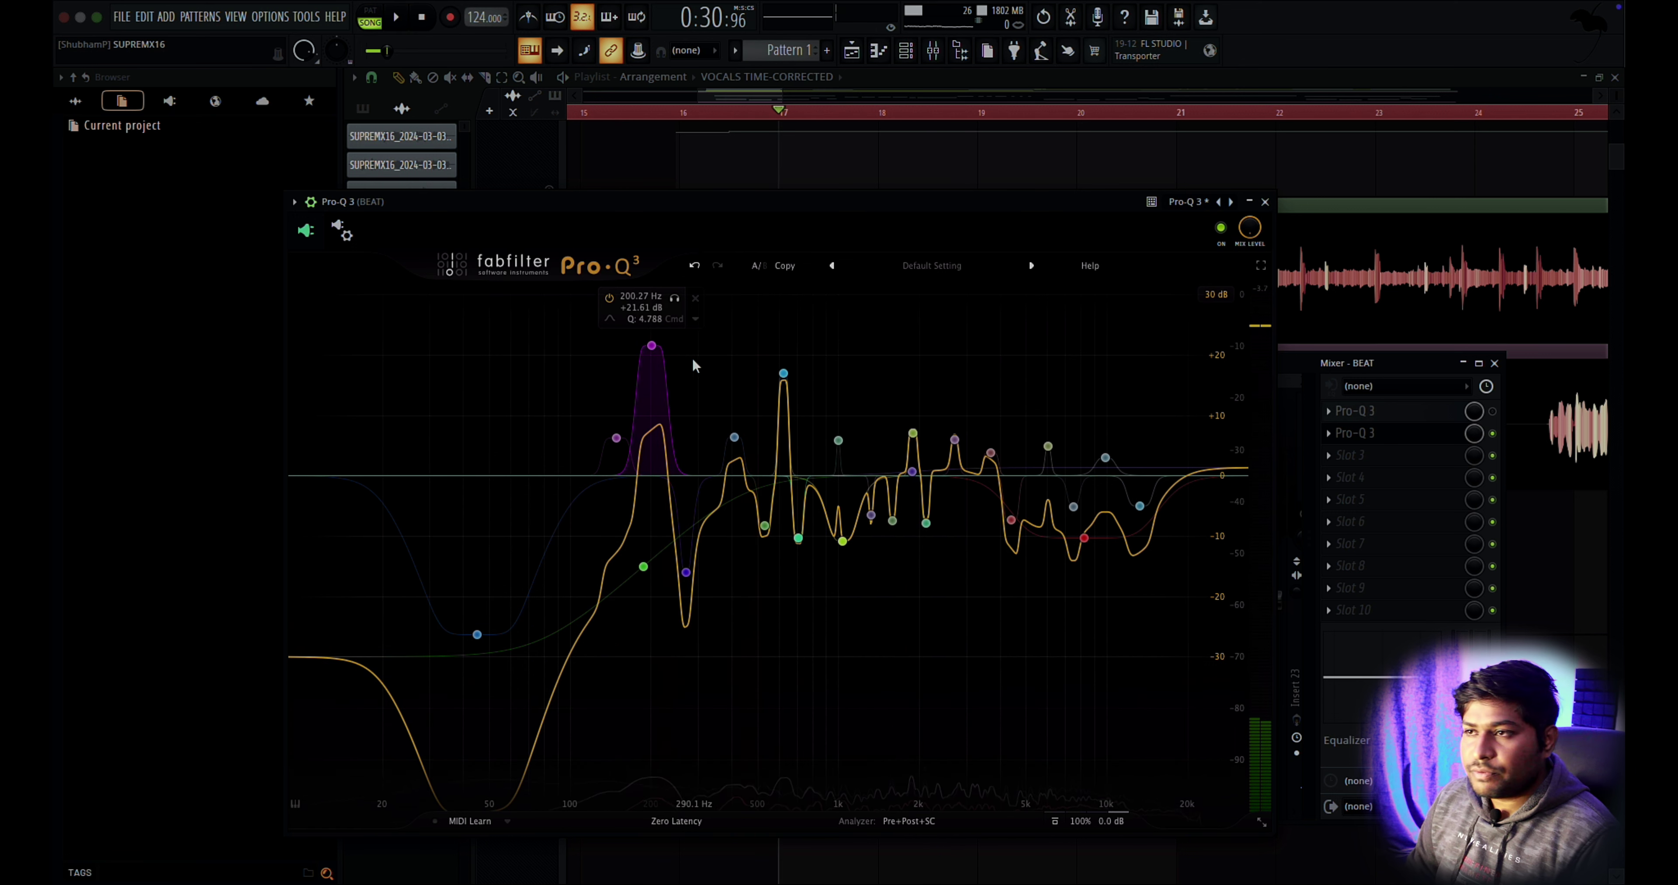
{"action": "left_click_drag", "start_coordinate": [685, 350], "coordinate": [195, 853]}
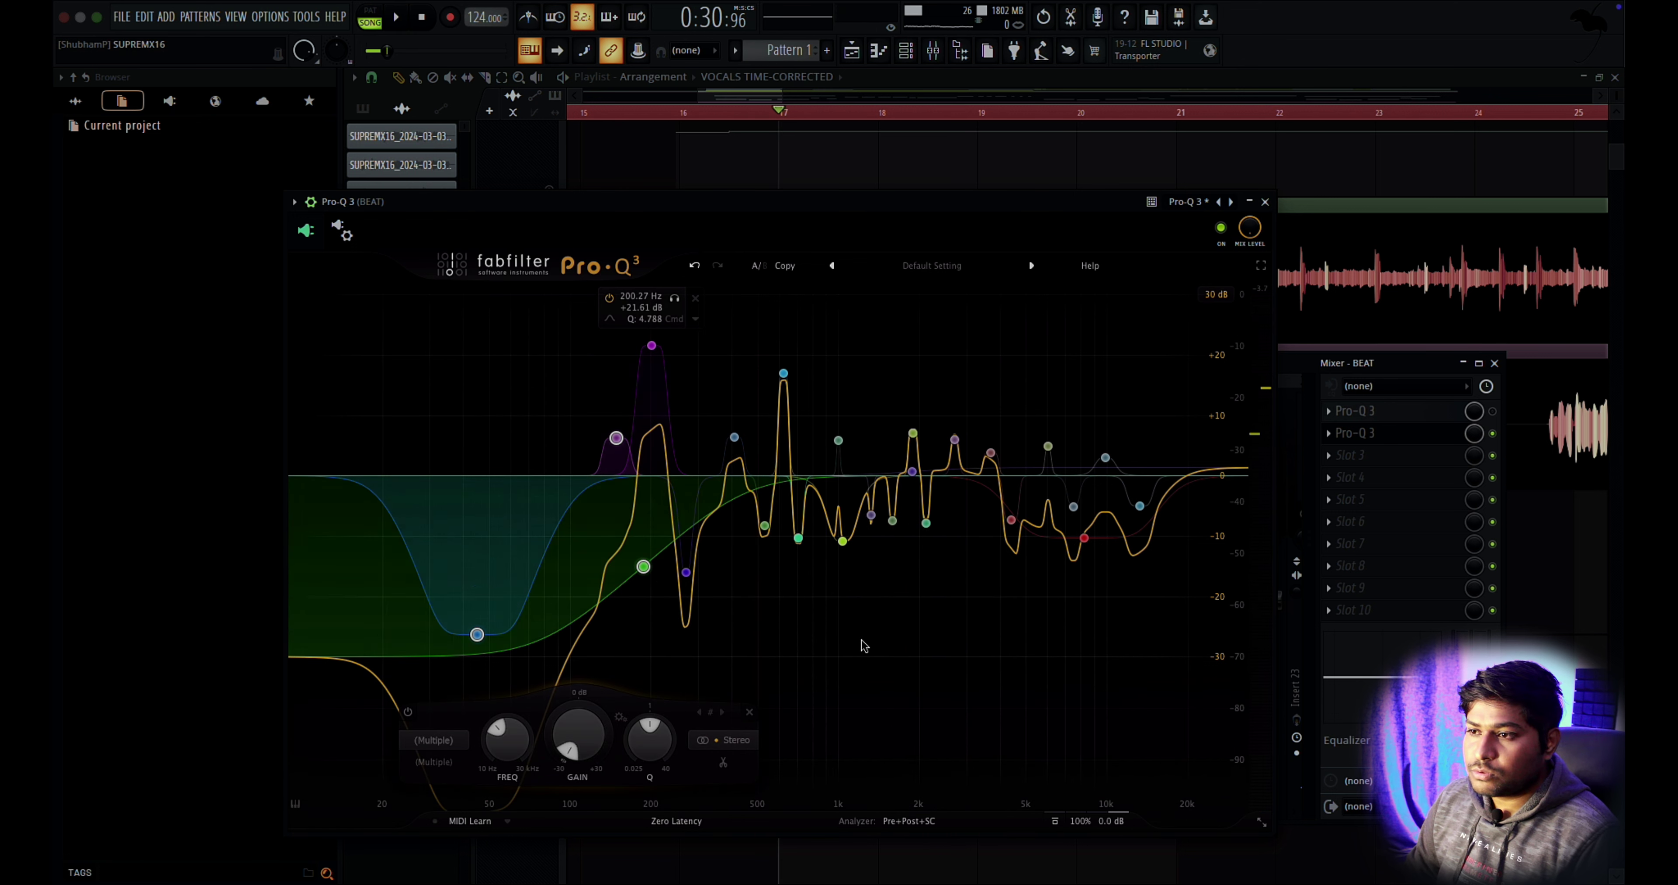
{"action": "left_click", "coordinate": [749, 711]}
{"action": "left_click_drag", "start_coordinate": [531, 498], "coordinate": [1300, 633]}
{"action": "left_click", "coordinate": [1094, 715]}
Select all remaining boosted EQ bands and reset their gain to 0 dB.
{"action": "left_click_drag", "start_coordinate": [553, 309], "coordinate": [1184, 501]}
{"action": "left_click", "coordinate": [1149, 431]}
{"action": "left_click", "coordinate": [880, 742]}
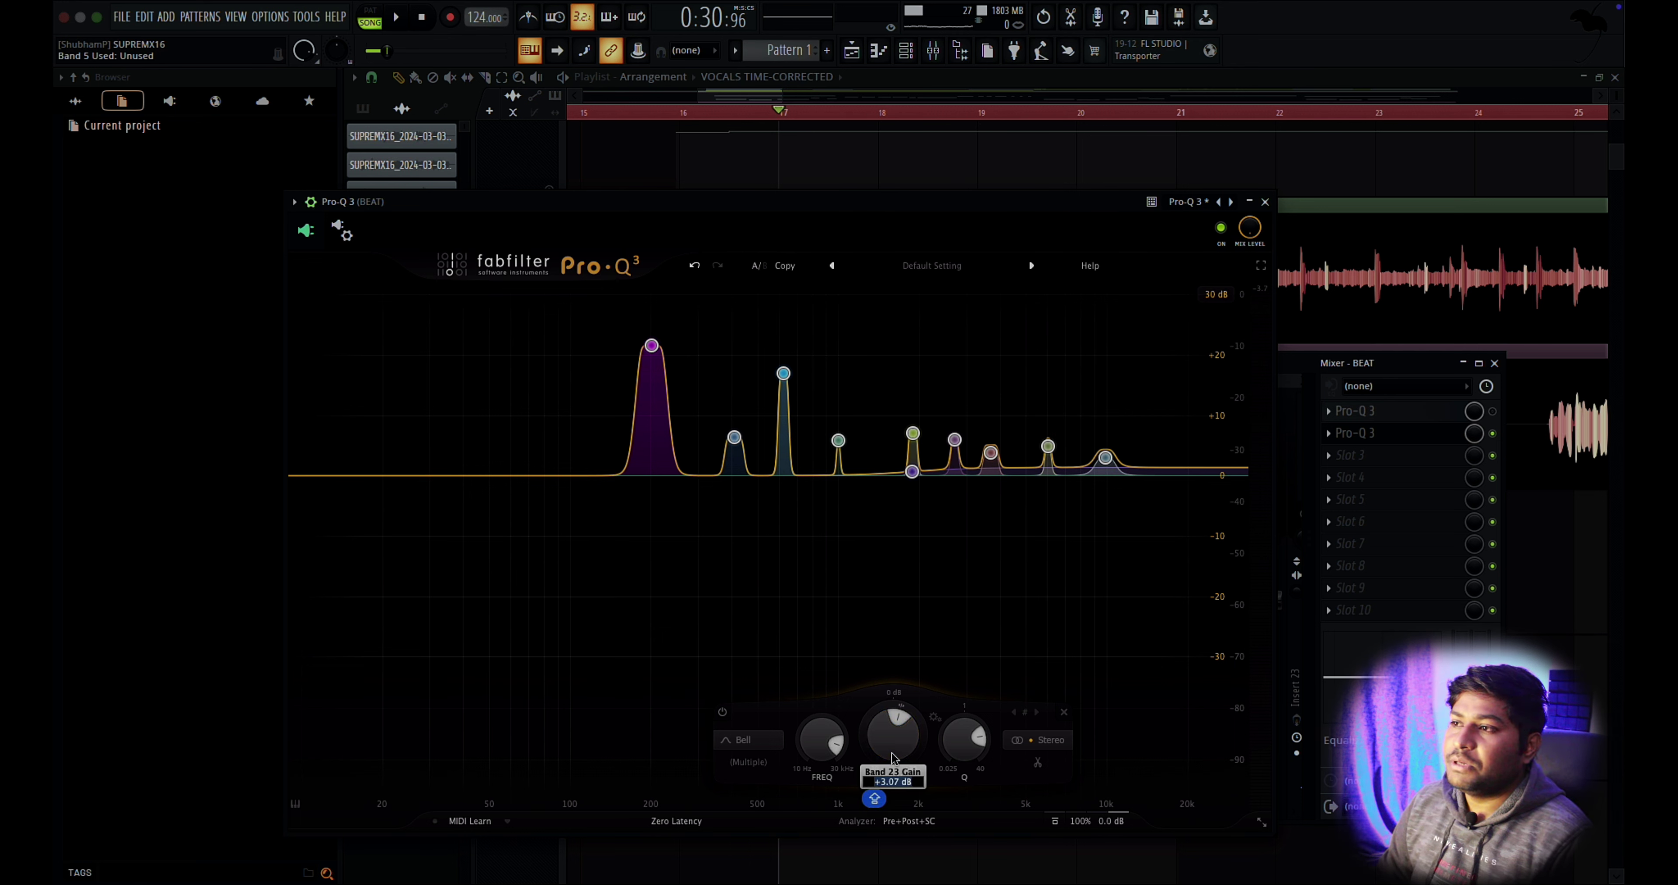
{"action": "double_click", "coordinate": [894, 740]}
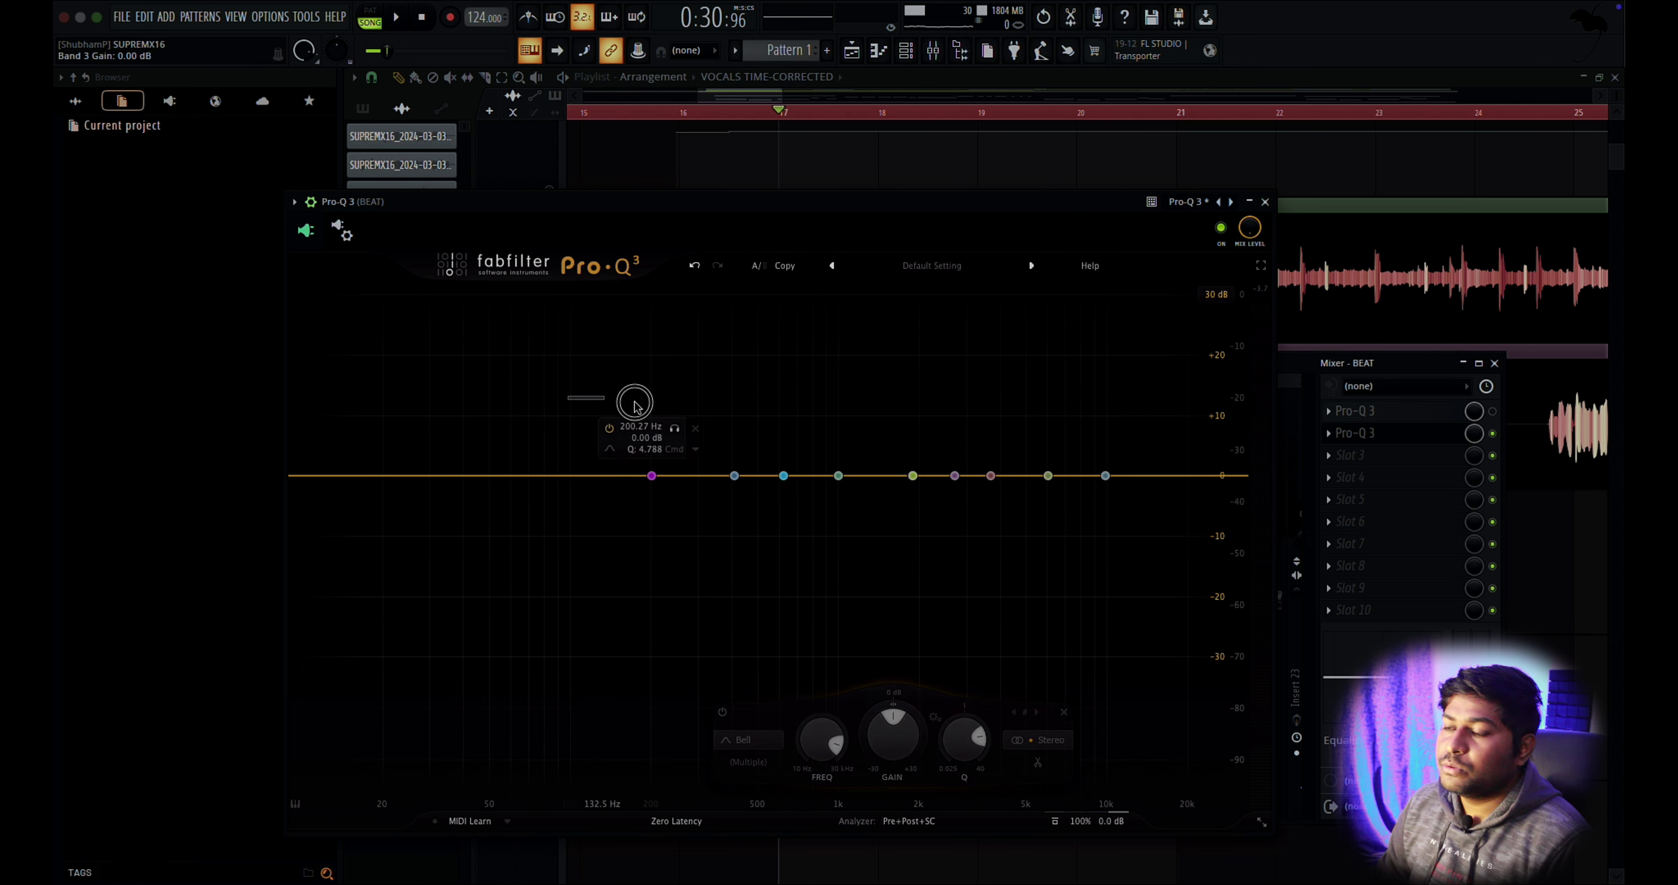
Give the selected bands a dynamic range of about -3.93 dB and play the song to audition the ducking.
{"action": "key", "text": "space"}
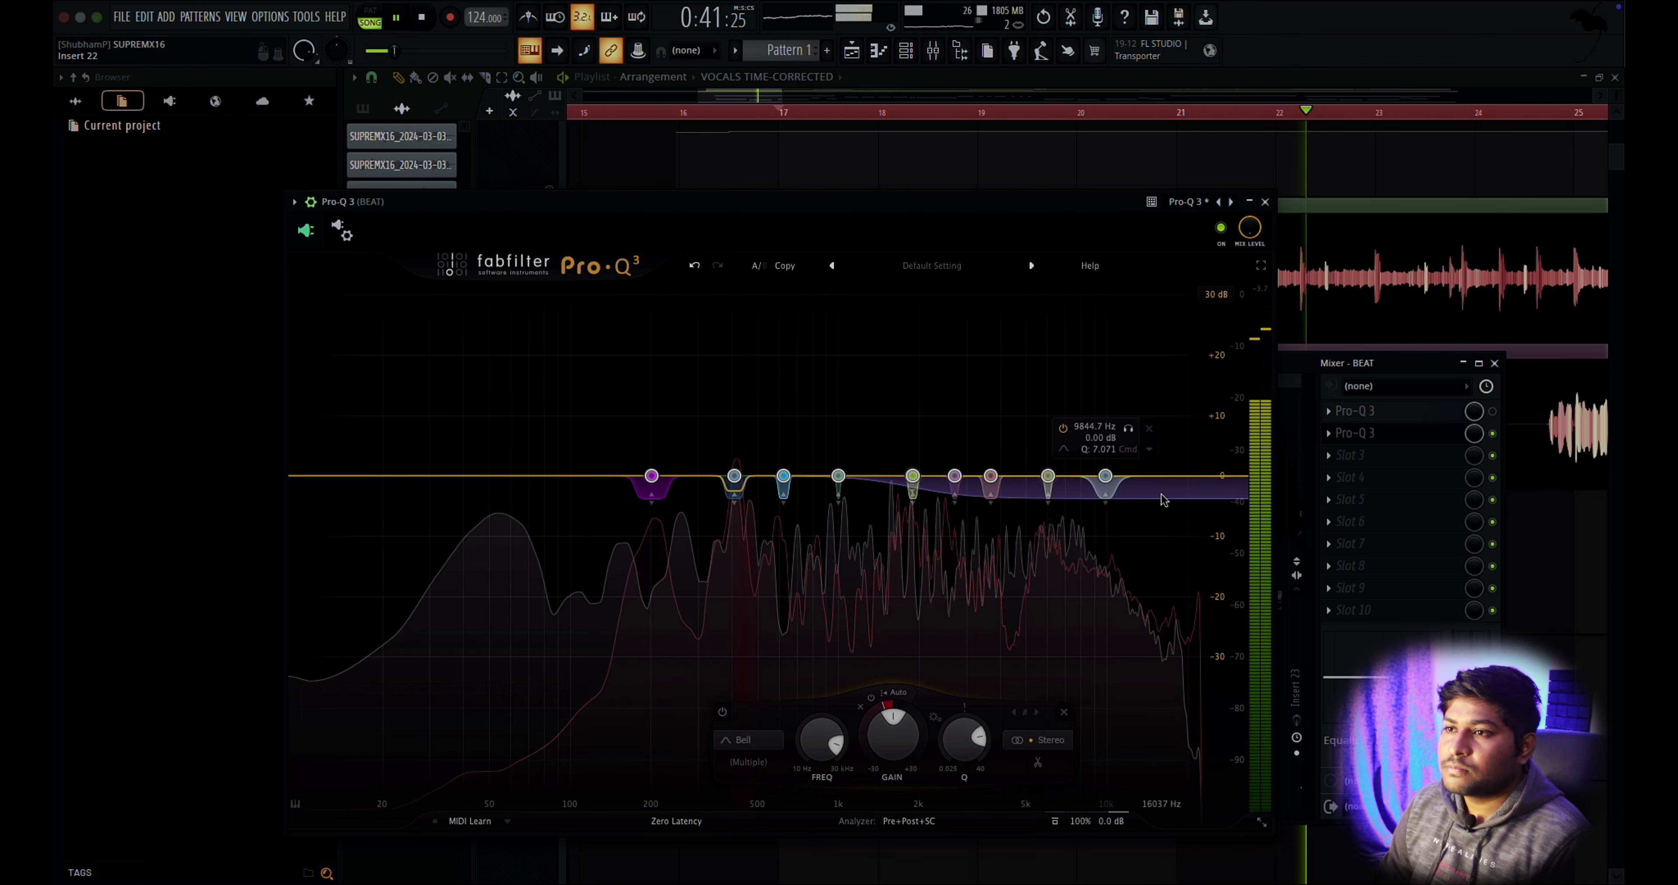
{"action": "key", "text": "space"}
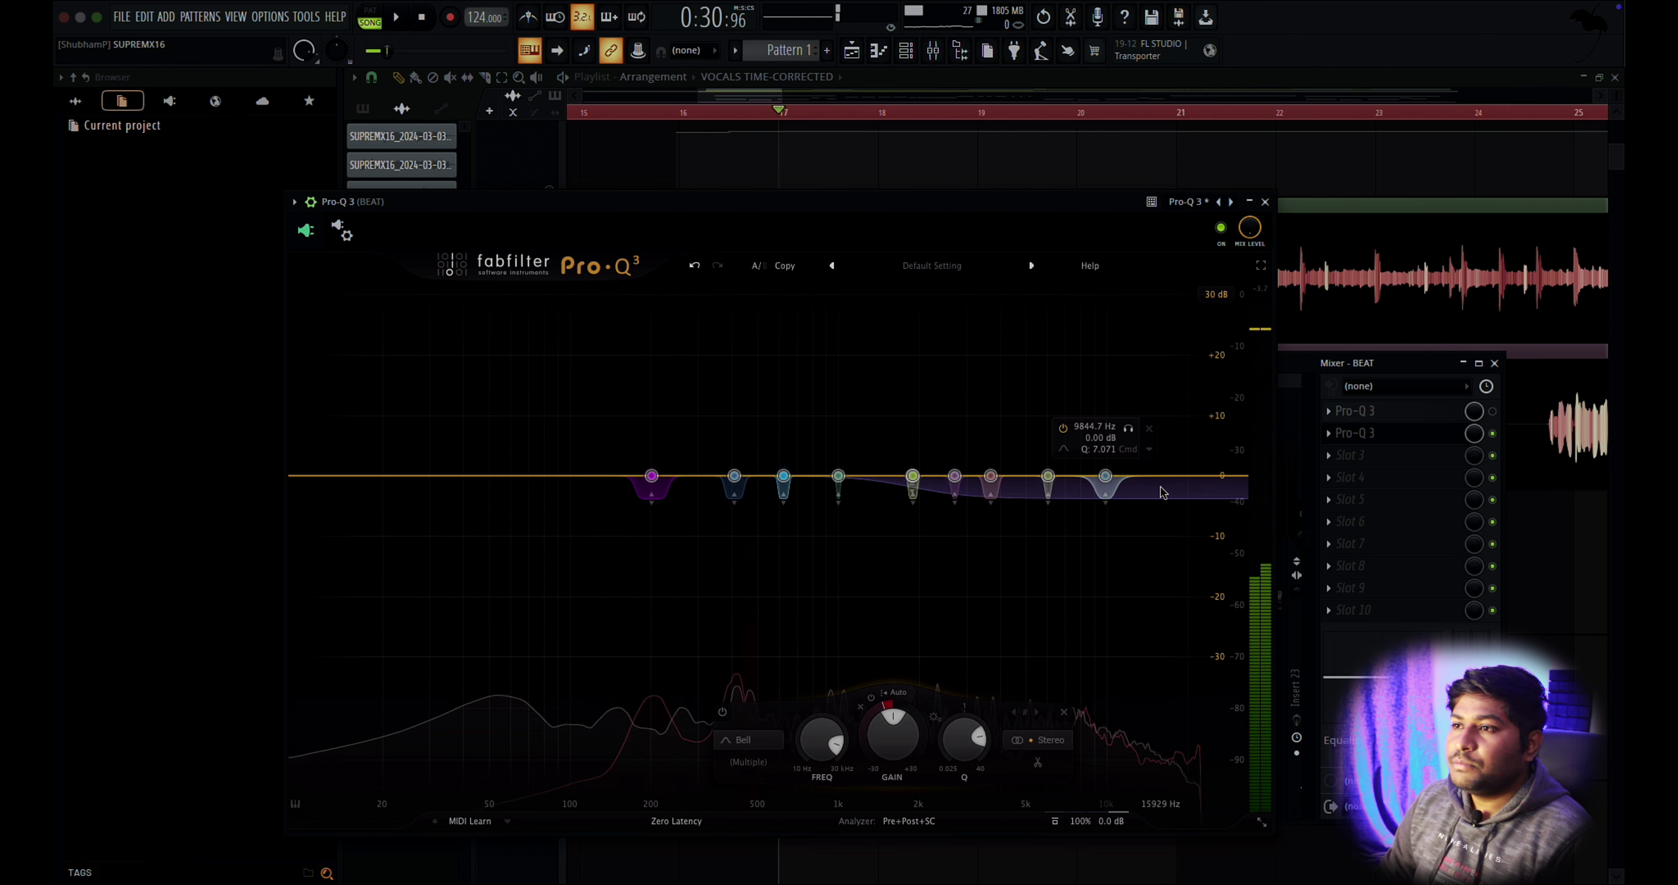
Switch all bands from auto threshold to external side chain triggering and adjust their dynamic threshold while the song plays.
{"action": "left_click_drag", "start_coordinate": [523, 386], "coordinate": [1124, 593]}
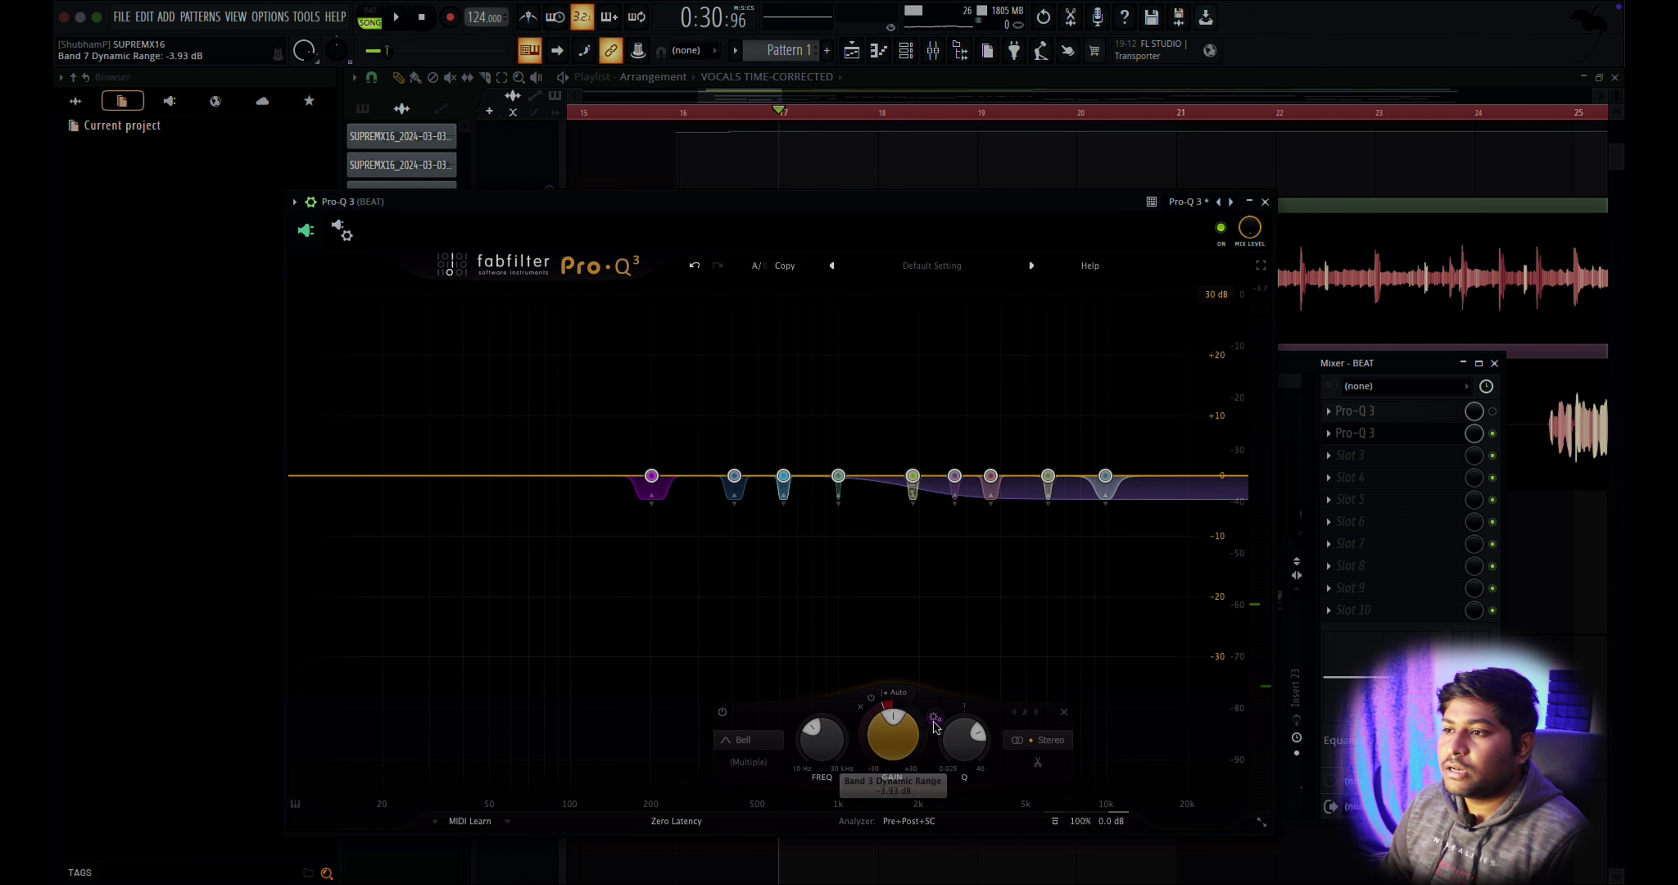
{"action": "left_click", "coordinate": [899, 693]}
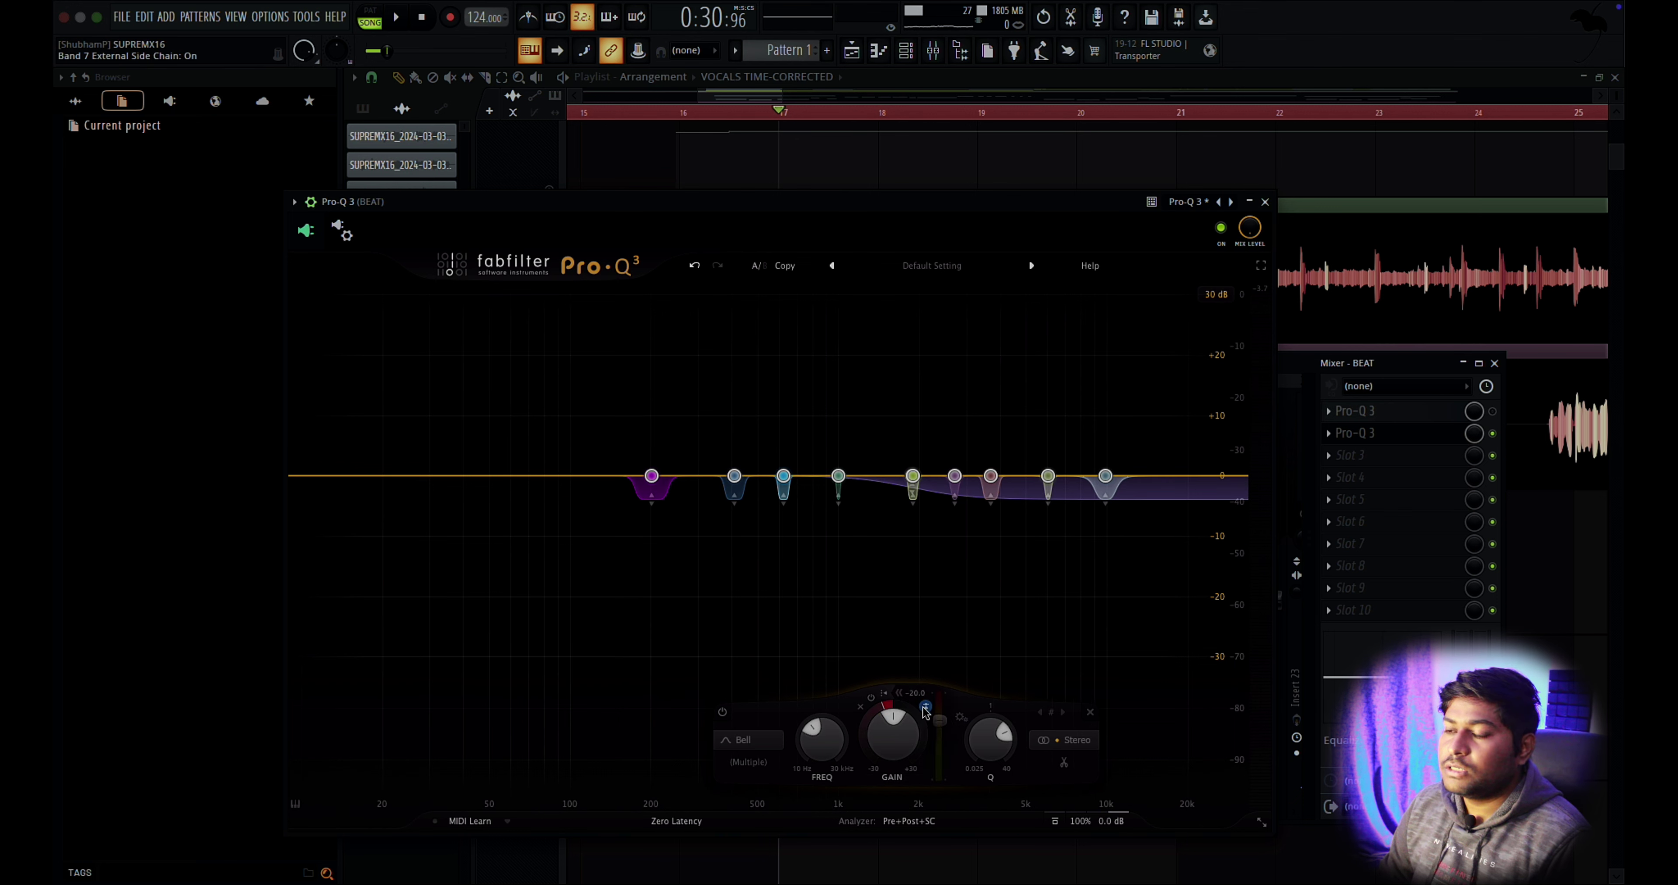
{"action": "key", "text": "space"}
{"action": "left_click_drag", "start_coordinate": [940, 723], "coordinate": [944, 719]}
{"action": "key", "text": "space"}
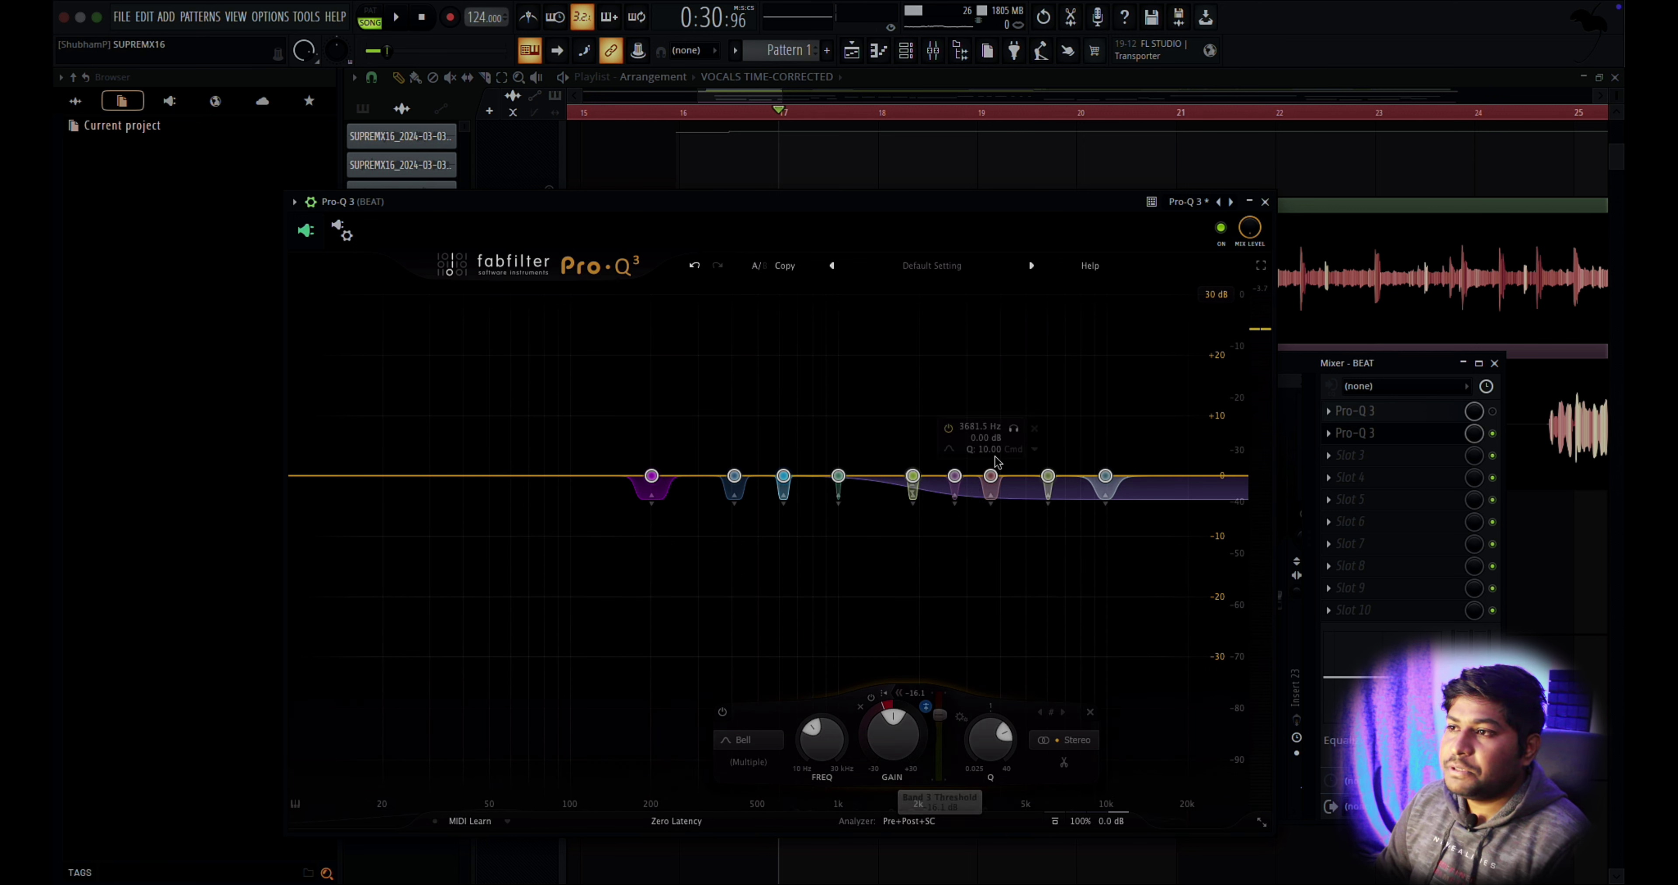